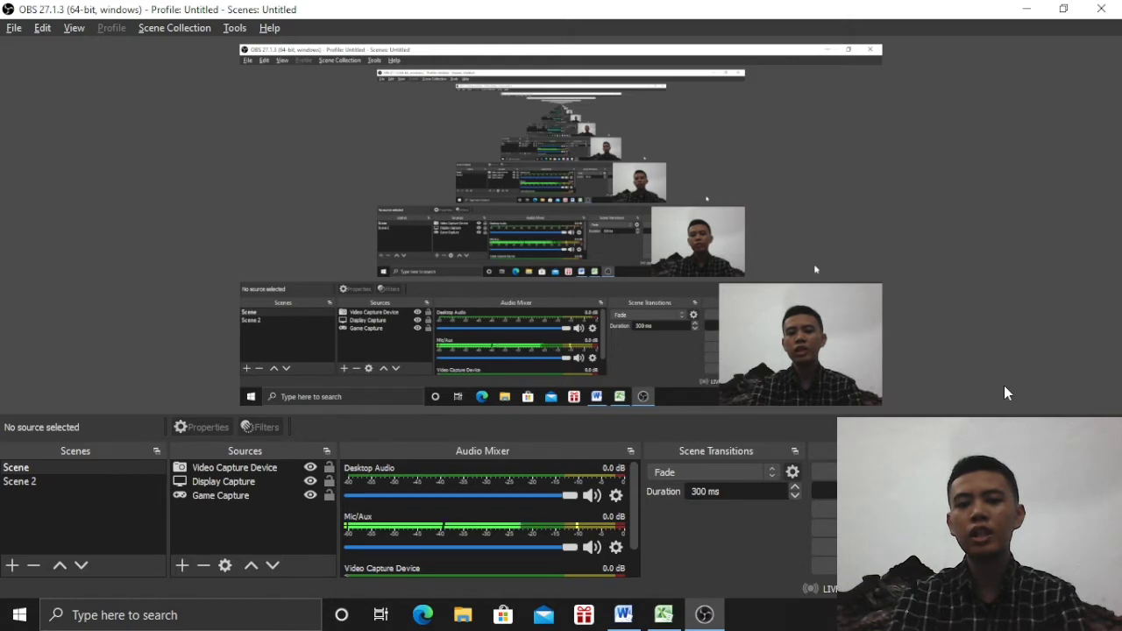
# Switch to the Excel workbook with the catch data table and select cell G4.
pyautogui.hotkey('alt', 'Tab')
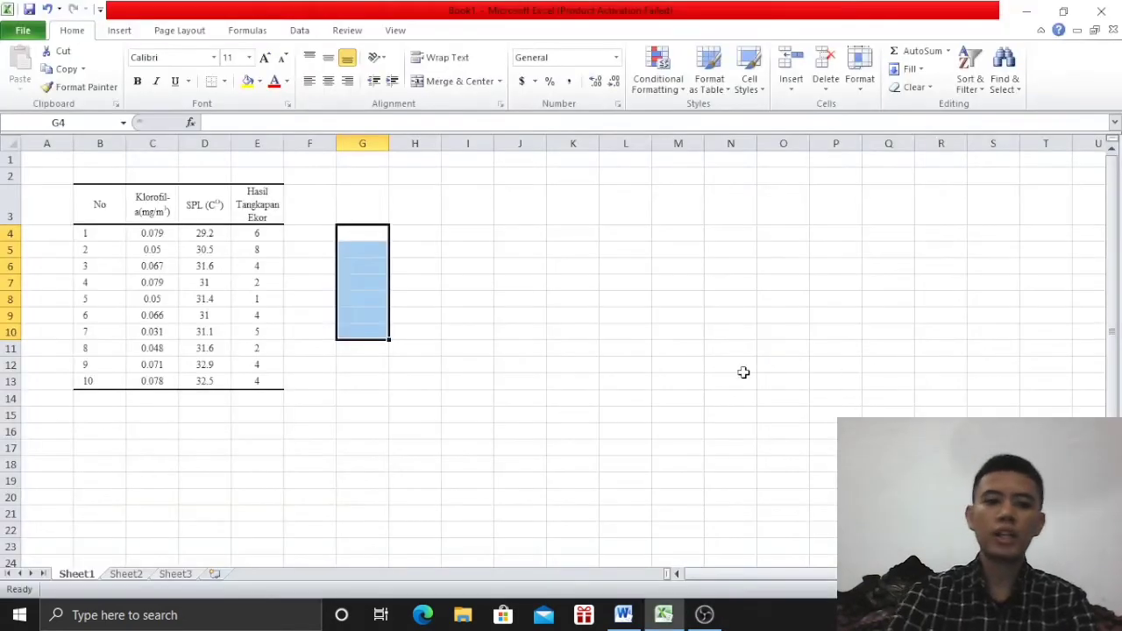
pyautogui.click(471, 355)
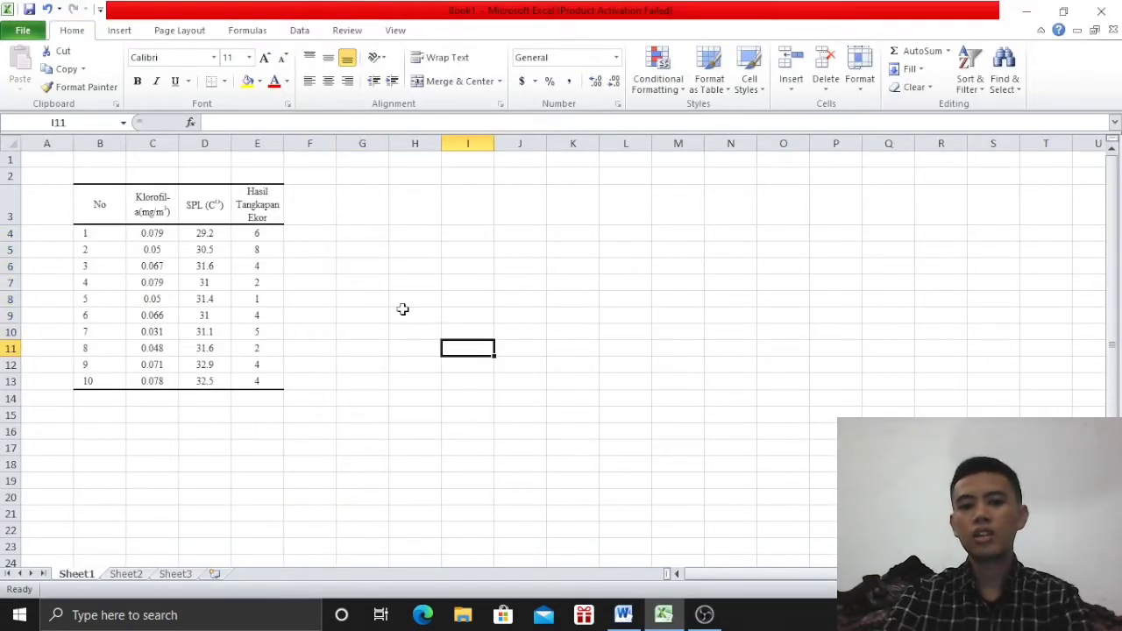
pyautogui.click(358, 246)
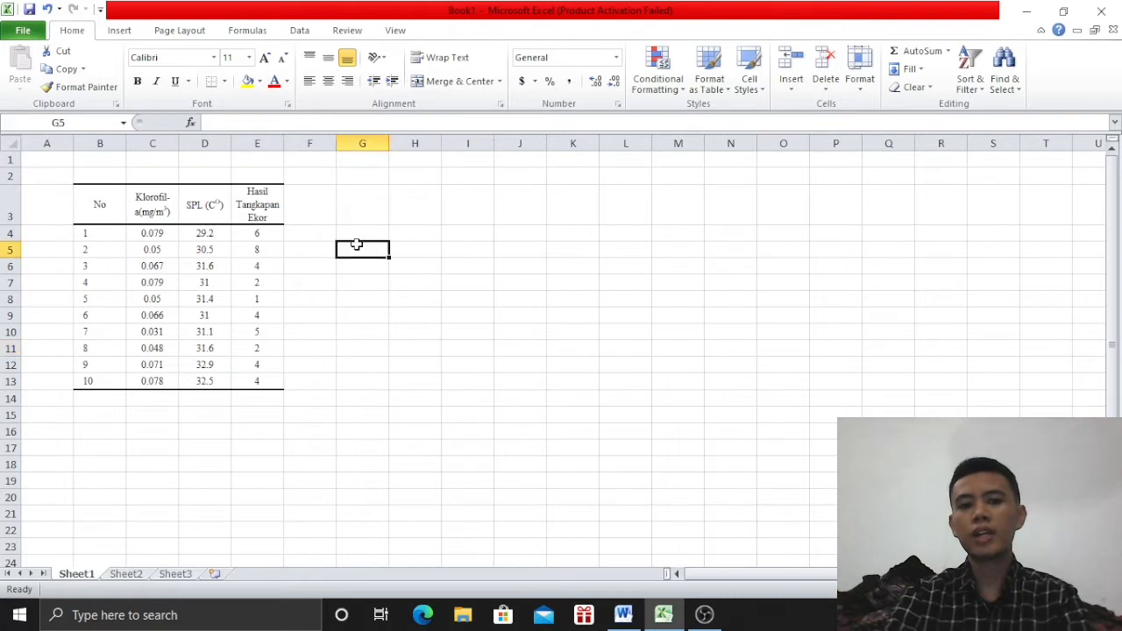
pyautogui.click(355, 237)
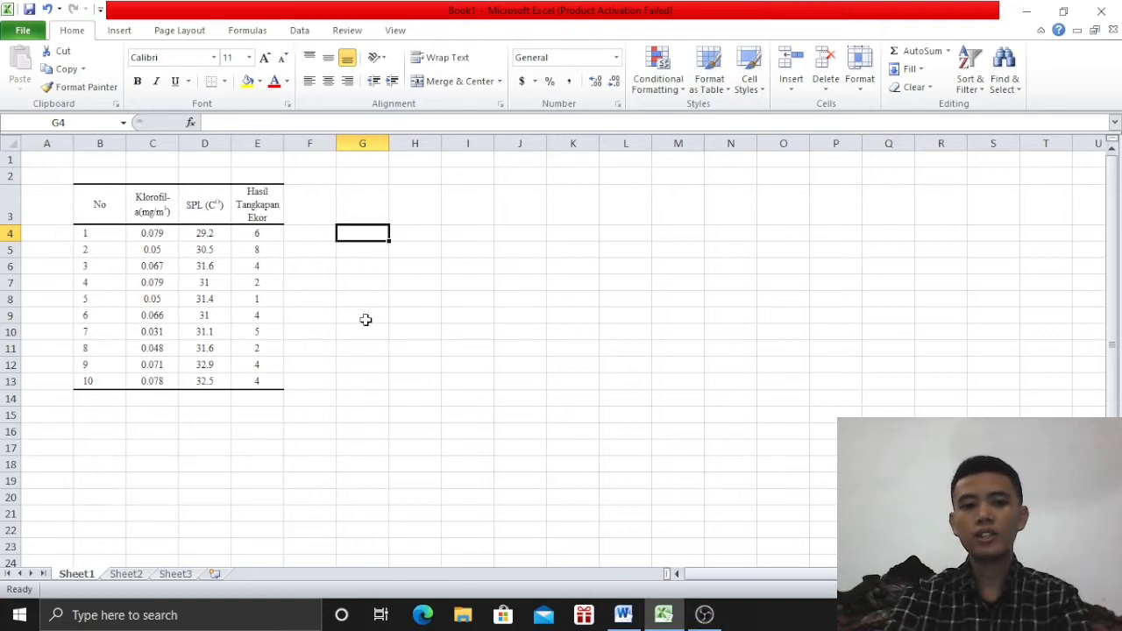
pyautogui.click(354, 254)
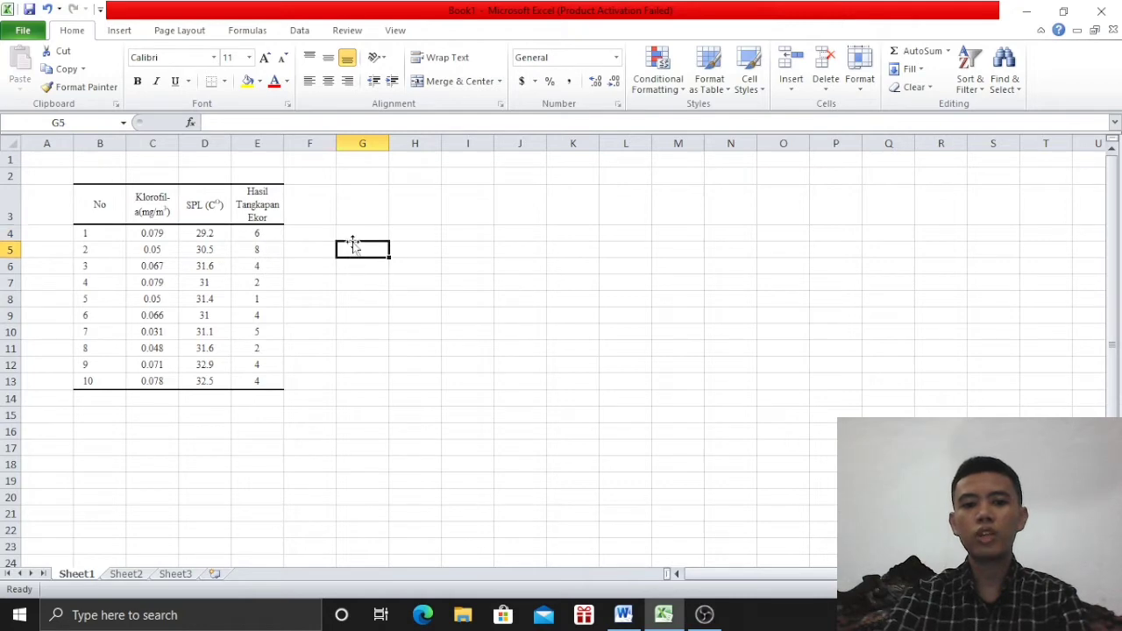
pyautogui.click(350, 231)
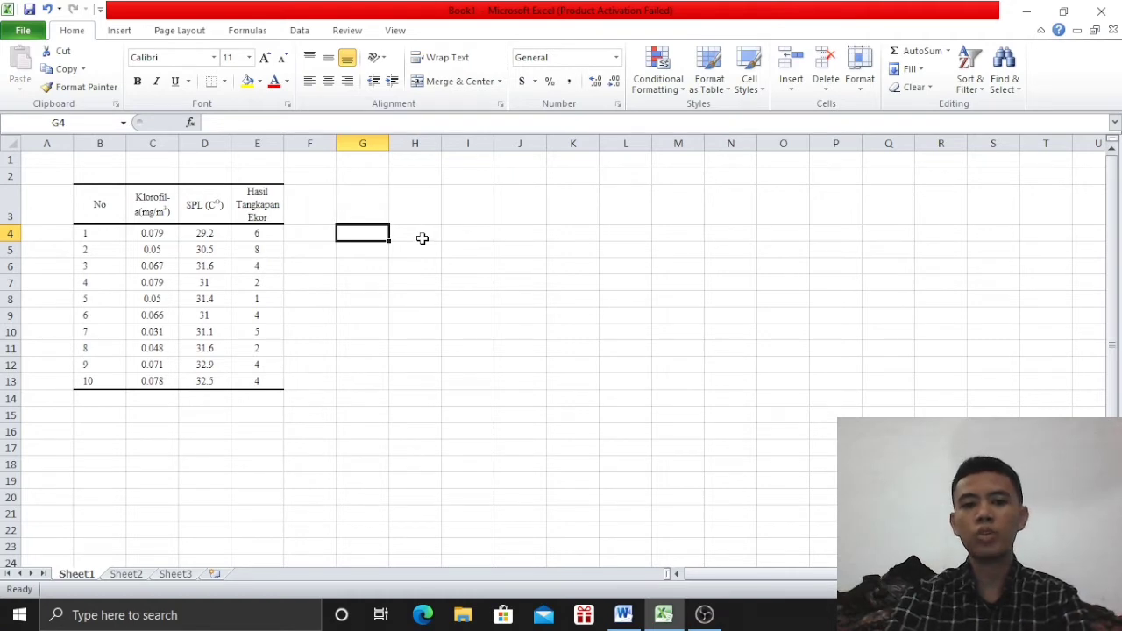
pyautogui.click(370, 249)
pyautogui.click(361, 235)
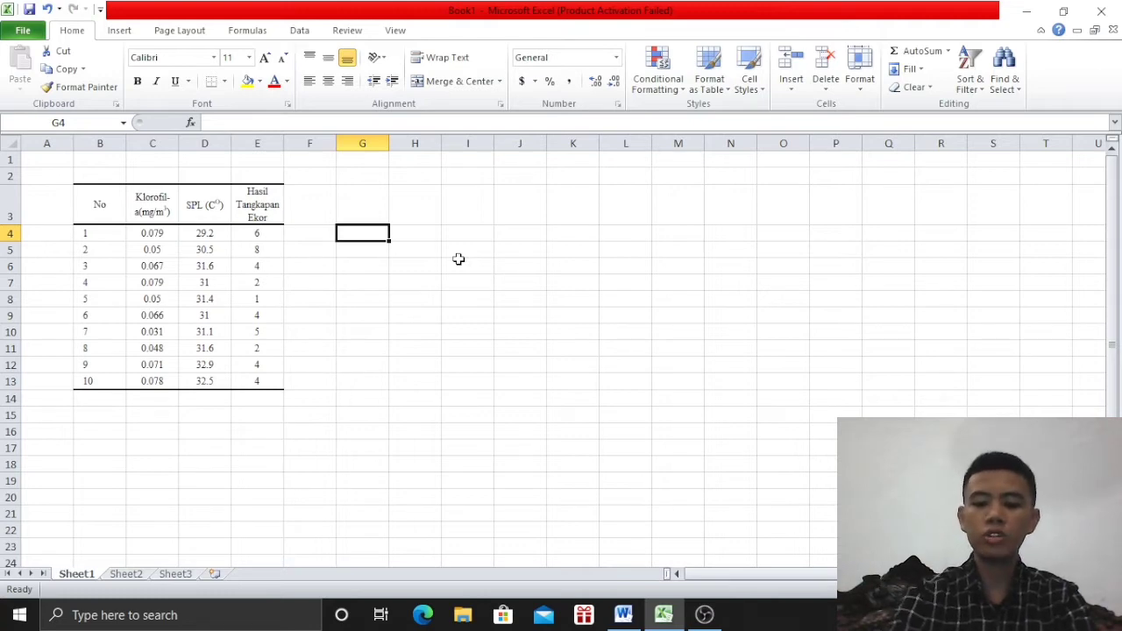
# Enter a SUM formula in G4 that adds the first two chlorophyll values, C4 and C5, as separate arguments.
pyautogui.write('=')
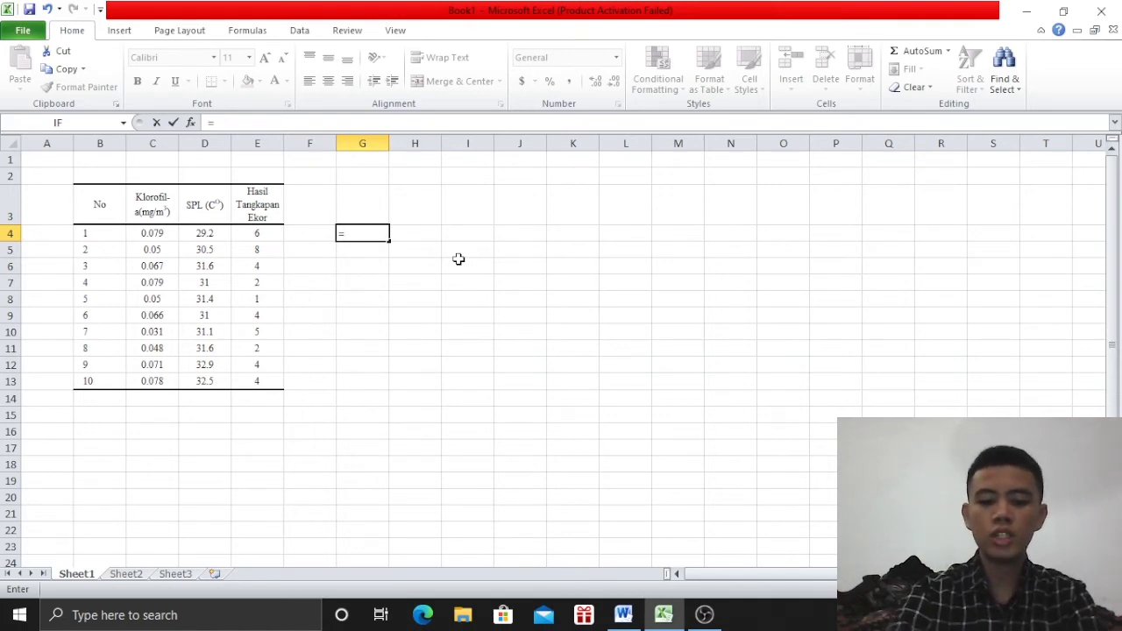
pyautogui.write('sum')
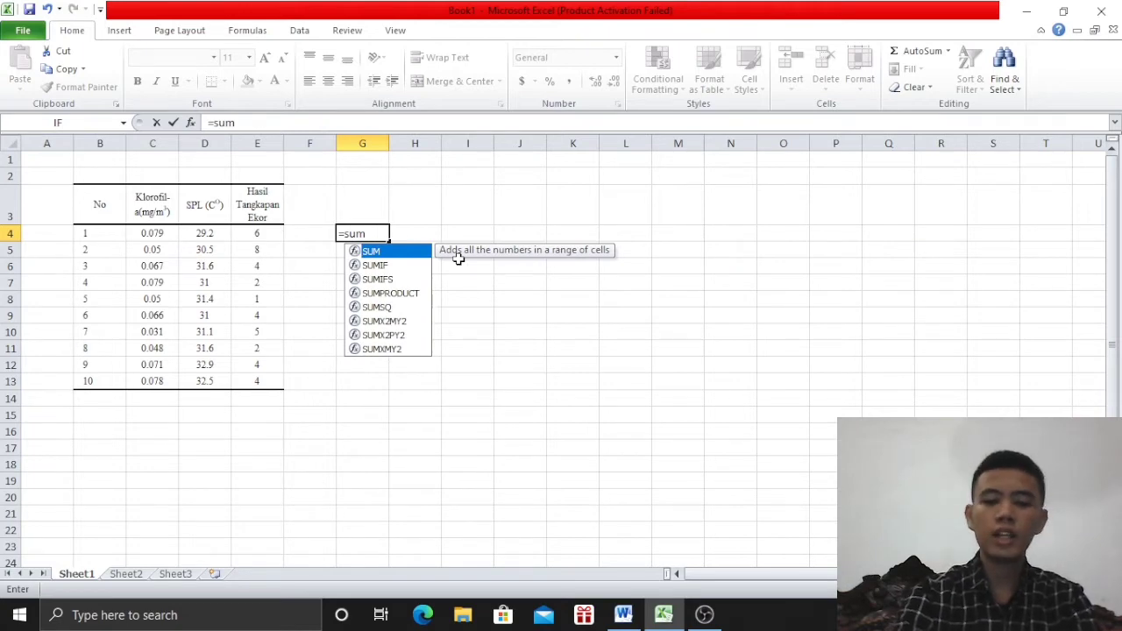
pyautogui.press('BackSpace')
pyautogui.press('BackSpace')
pyautogui.press('BackSpace')
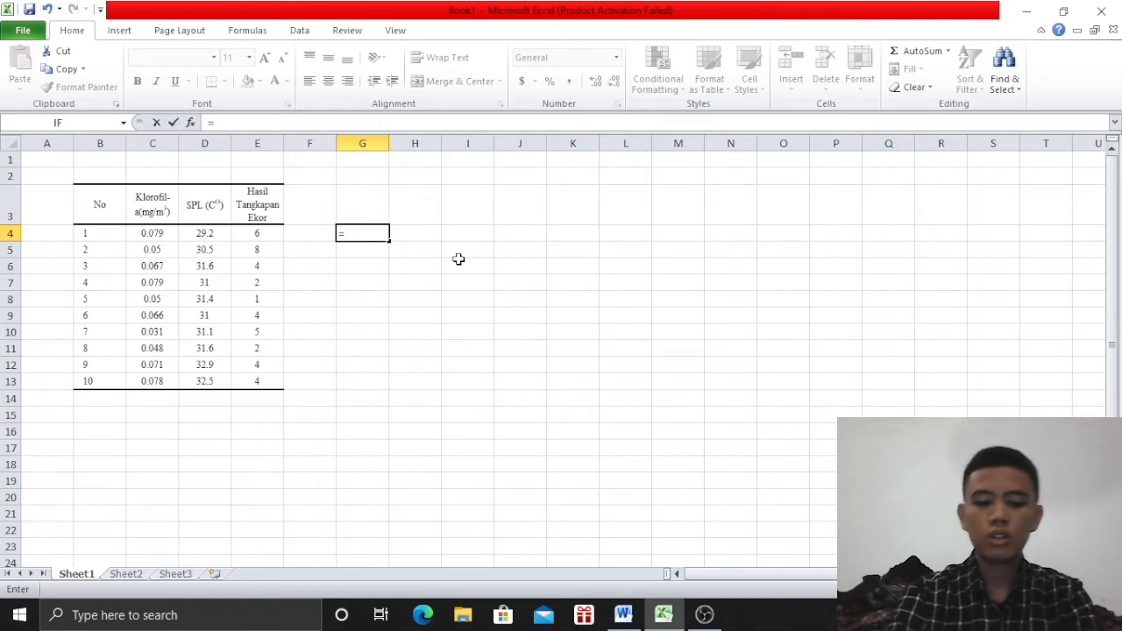
pyautogui.write('SUM')
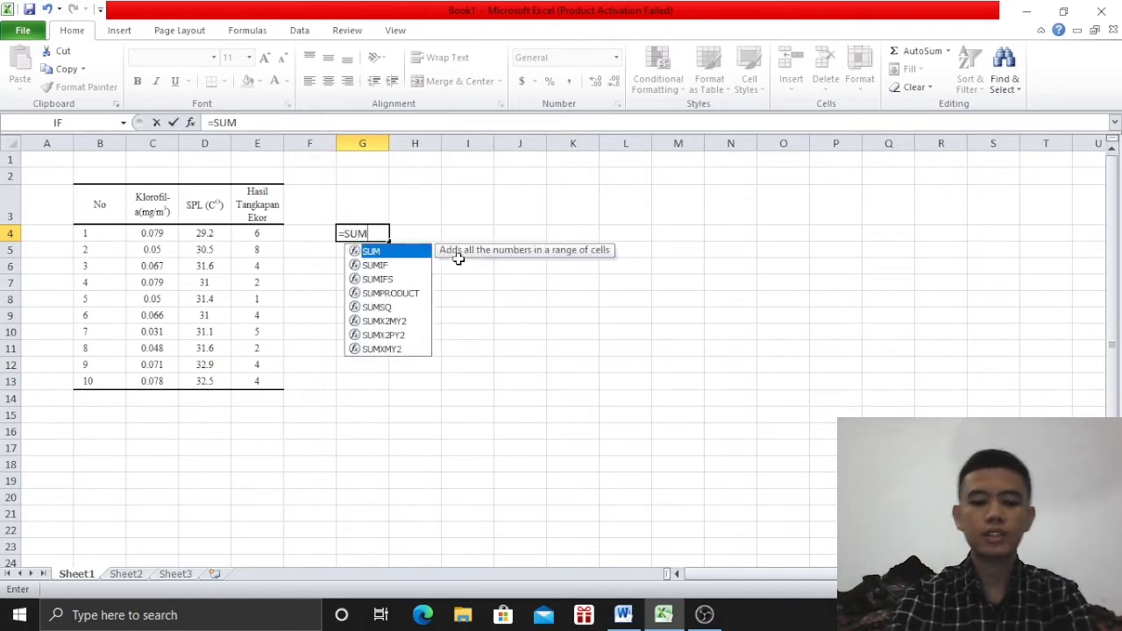
pyautogui.write('(')
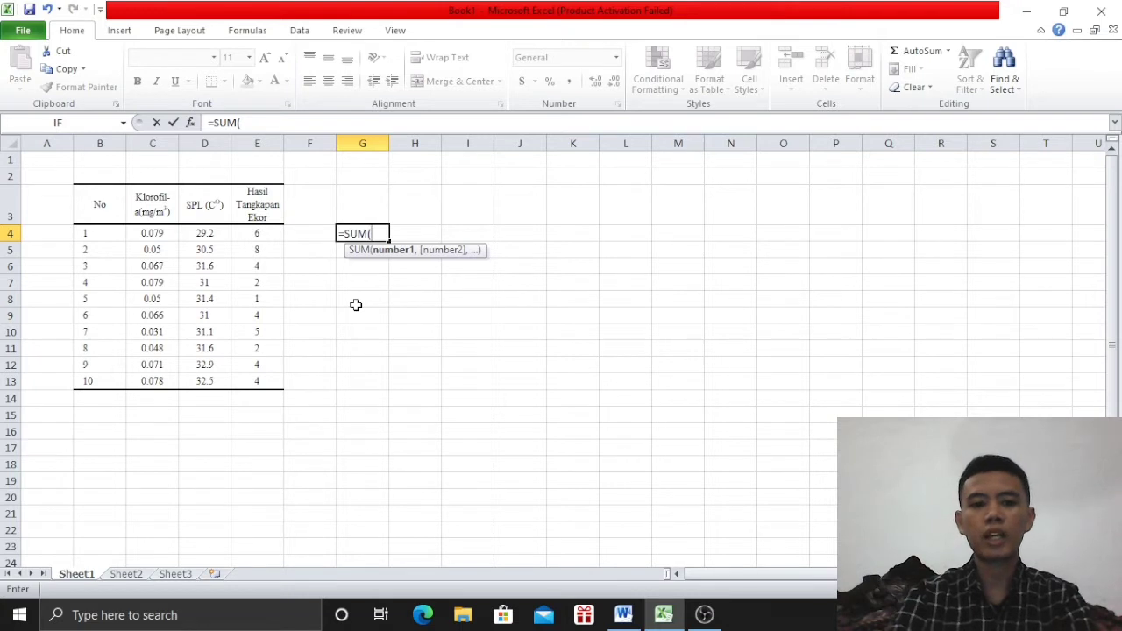
pyautogui.click(146, 233)
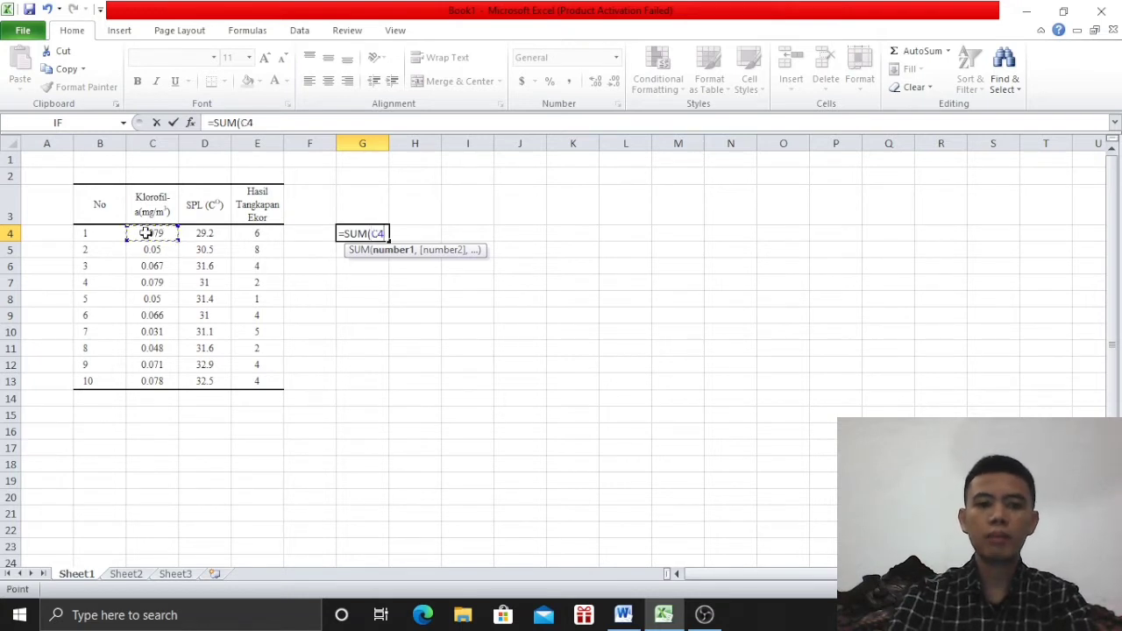
pyautogui.write(',')
pyautogui.click(149, 250)
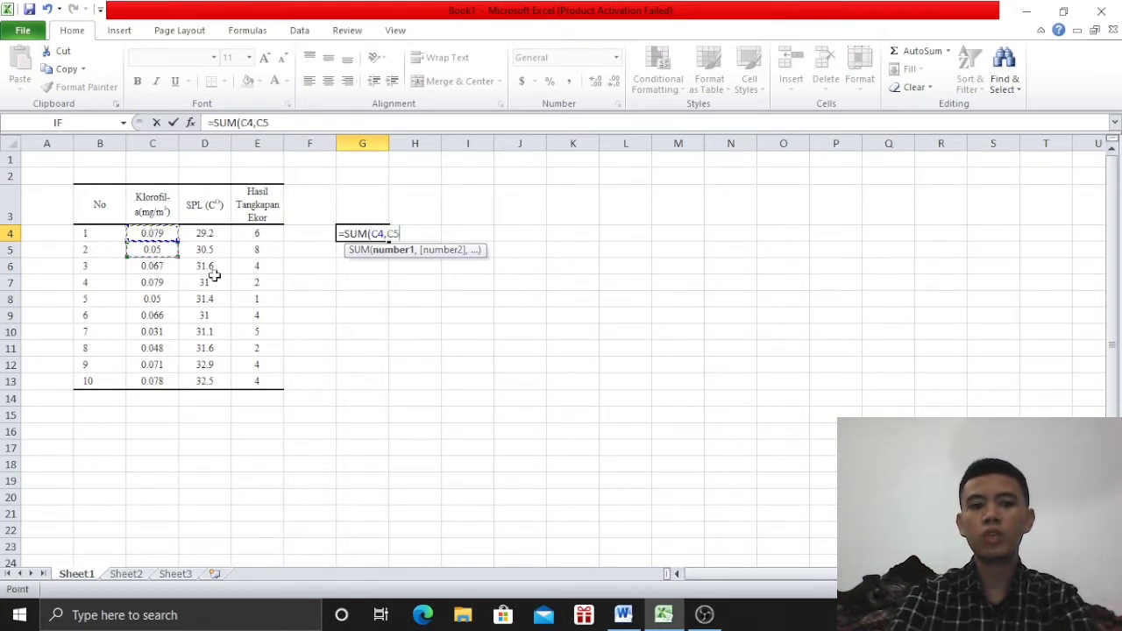
pyautogui.press('Return')
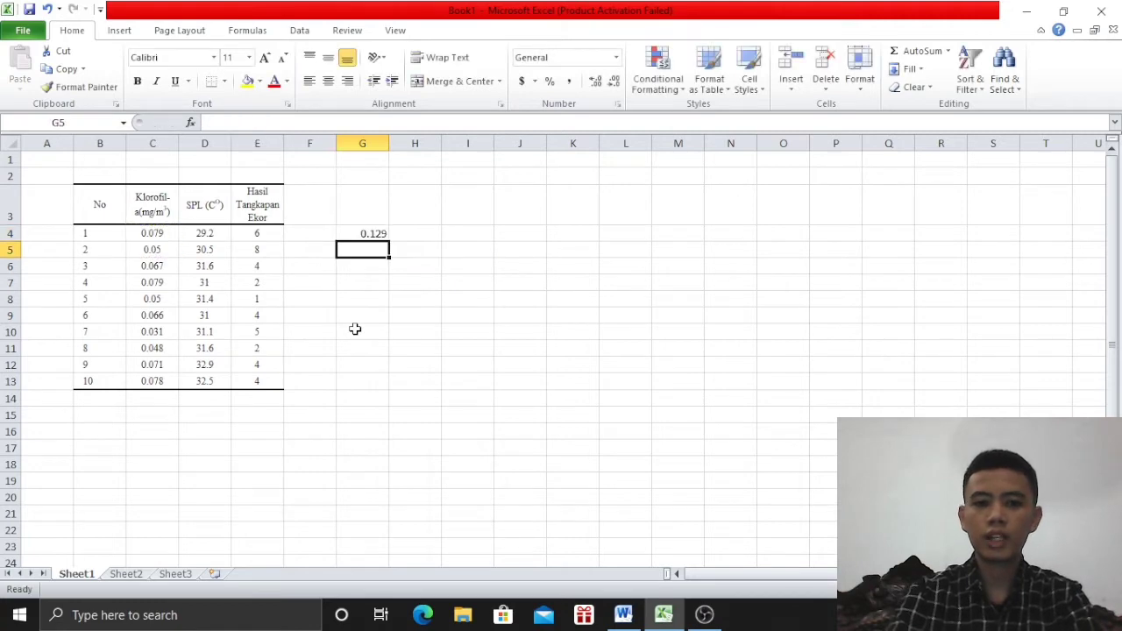
# Fill the G4 sum formula down through G13.
pyautogui.click(373, 235)
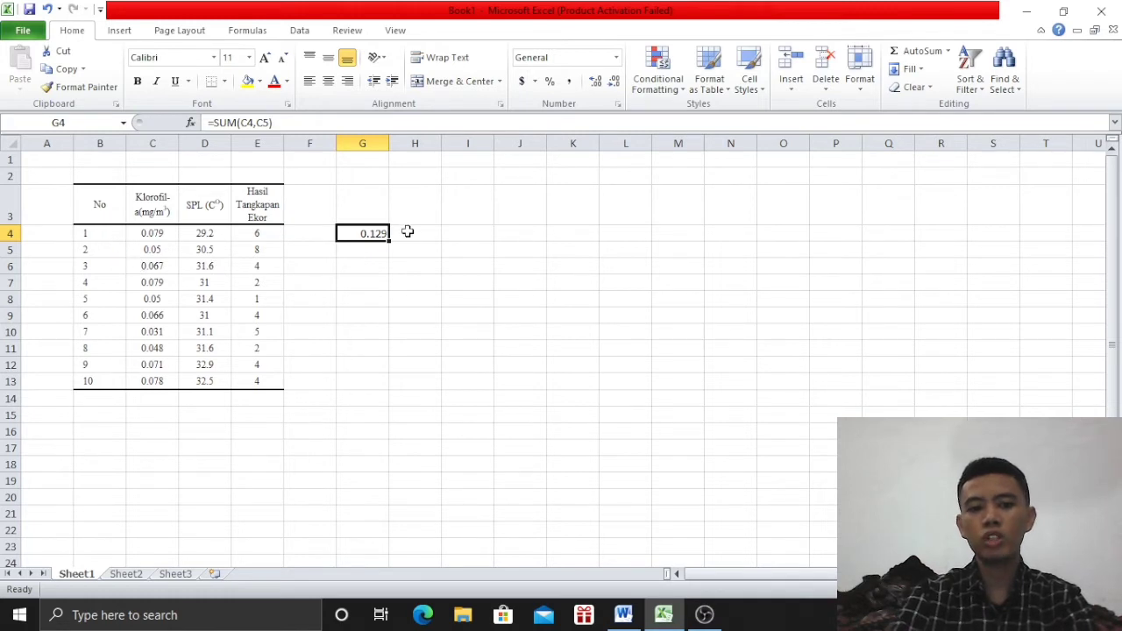
pyautogui.moveTo(389, 238); pyautogui.dragTo(378, 382)
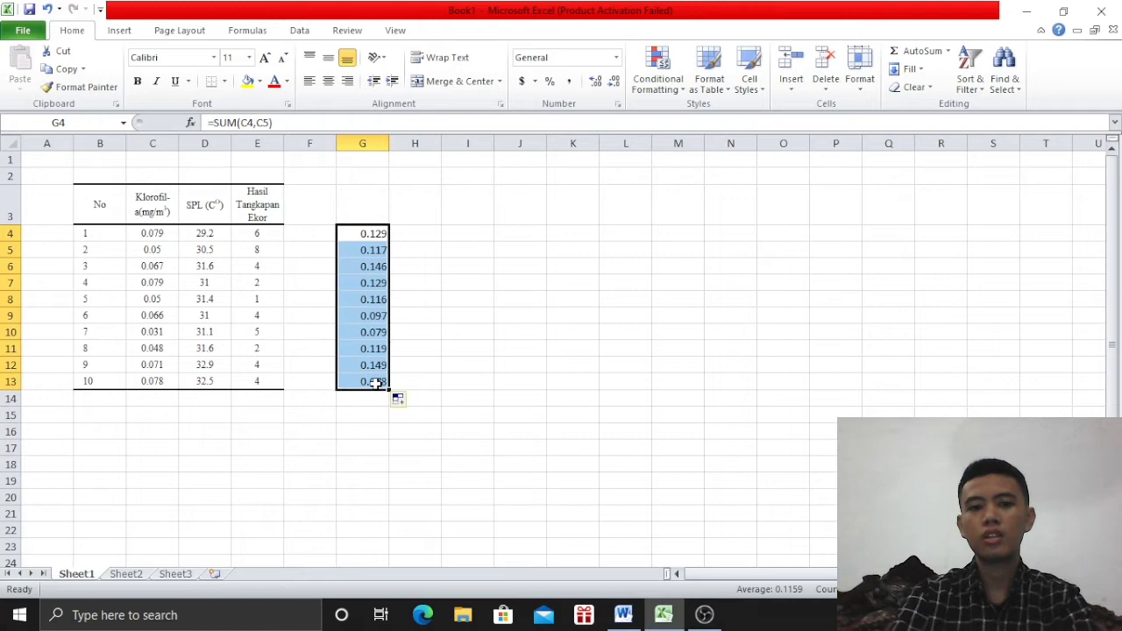
pyautogui.click(443, 305)
# Enter a SUM formula in H4 that totals the whole chlorophyll range C4:C13.
pyautogui.click(416, 237)
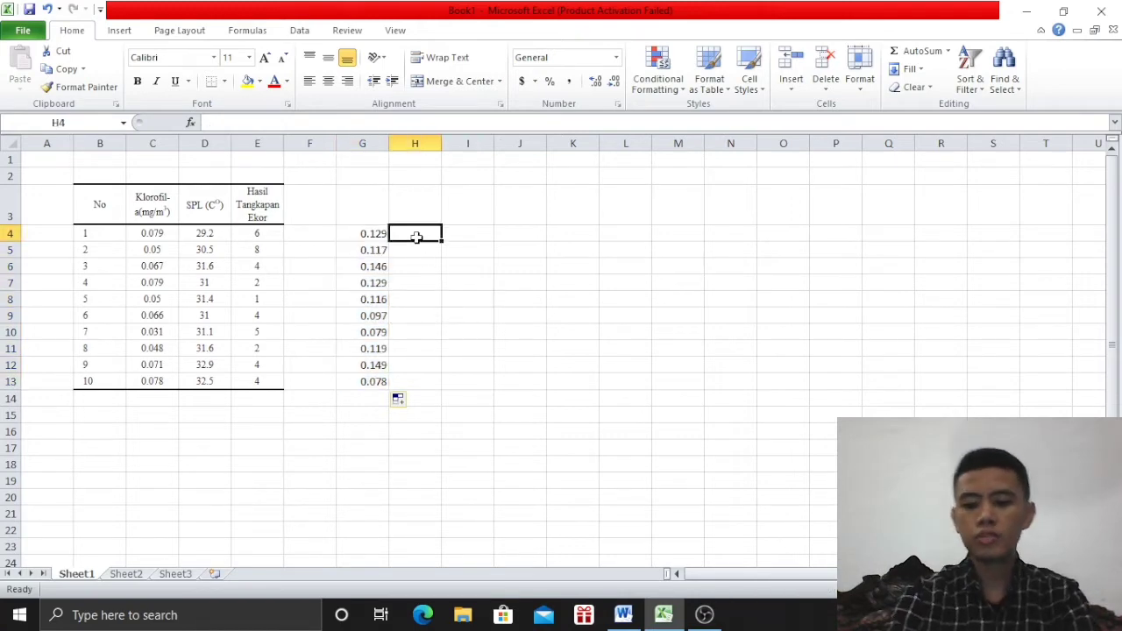
pyautogui.write('=sum')
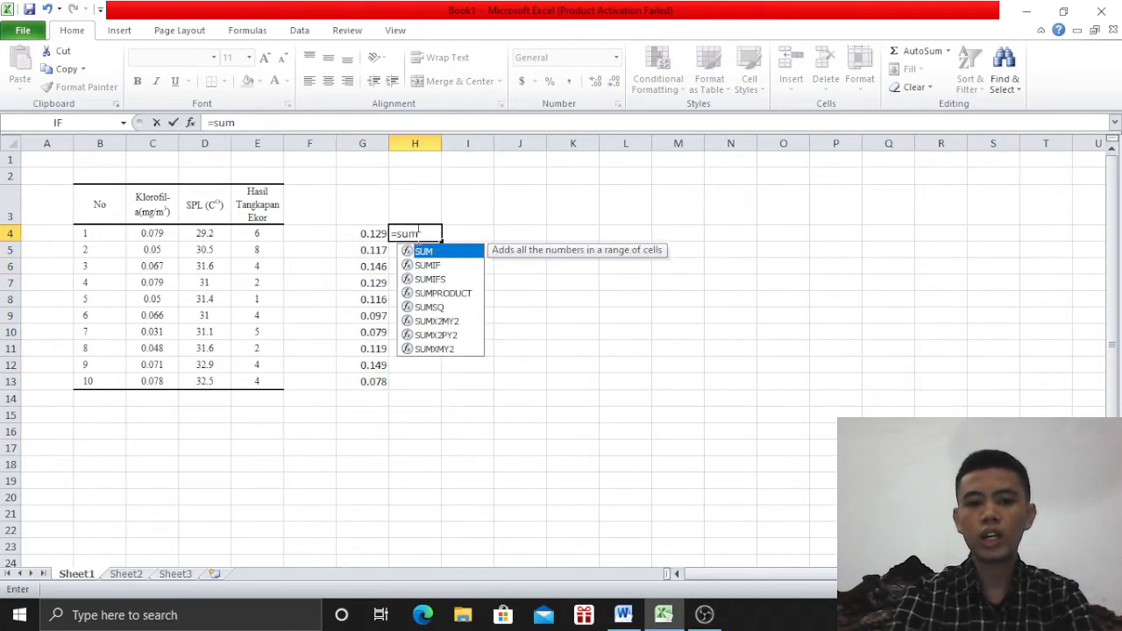
pyautogui.press('BackSpace')
pyautogui.press('BackSpace')
pyautogui.press('BackSpace')
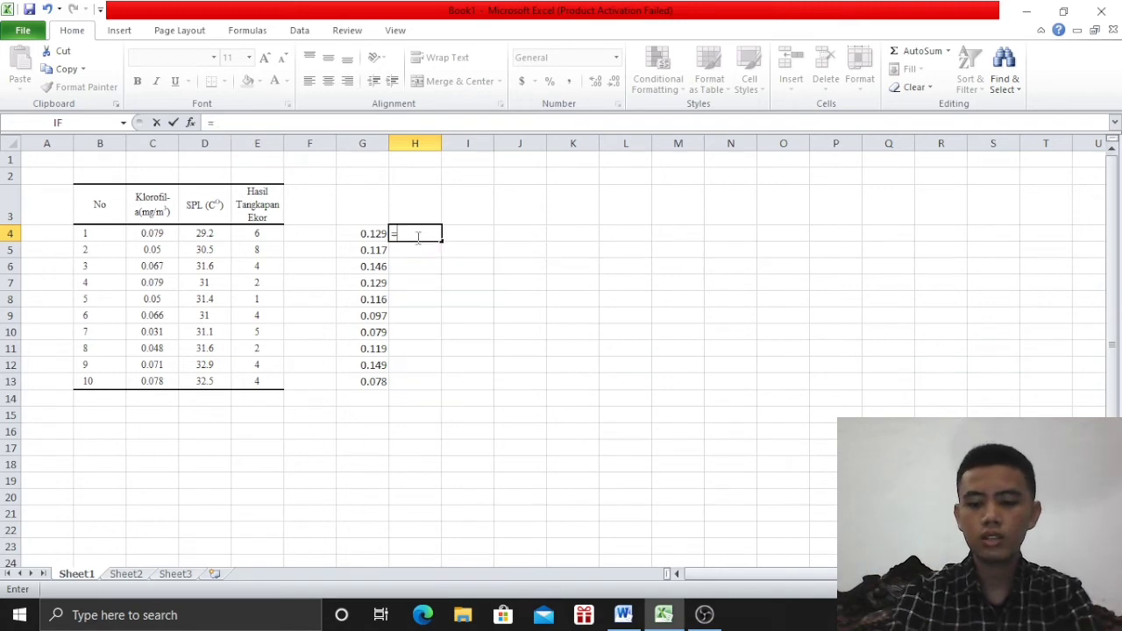
pyautogui.write('SUM(')
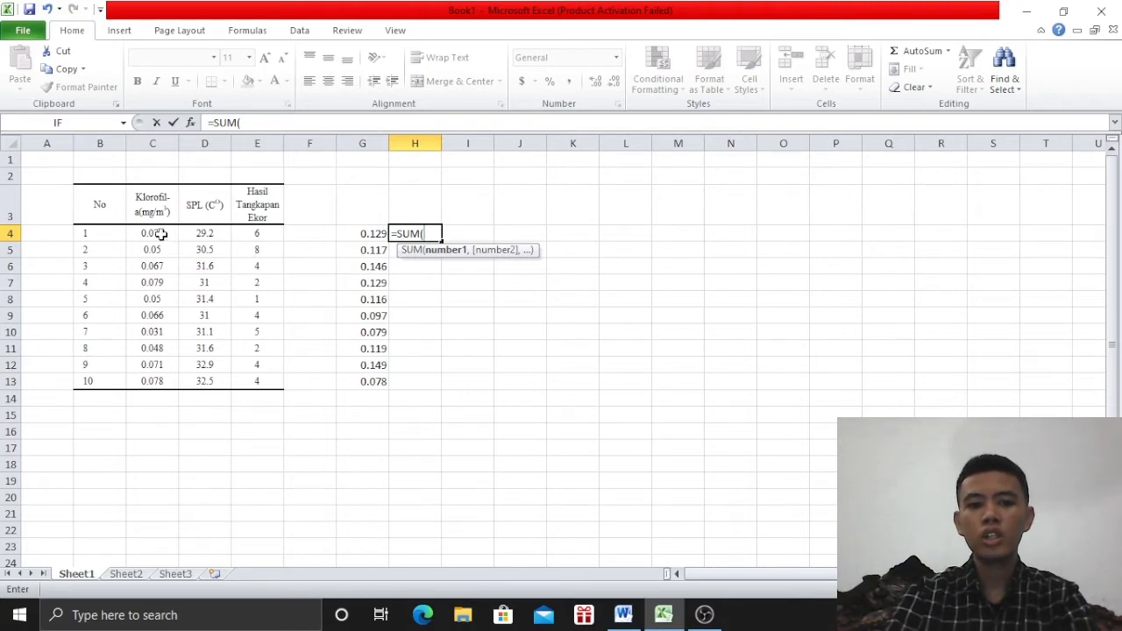
pyautogui.moveTo(163, 232); pyautogui.dragTo(164, 375)
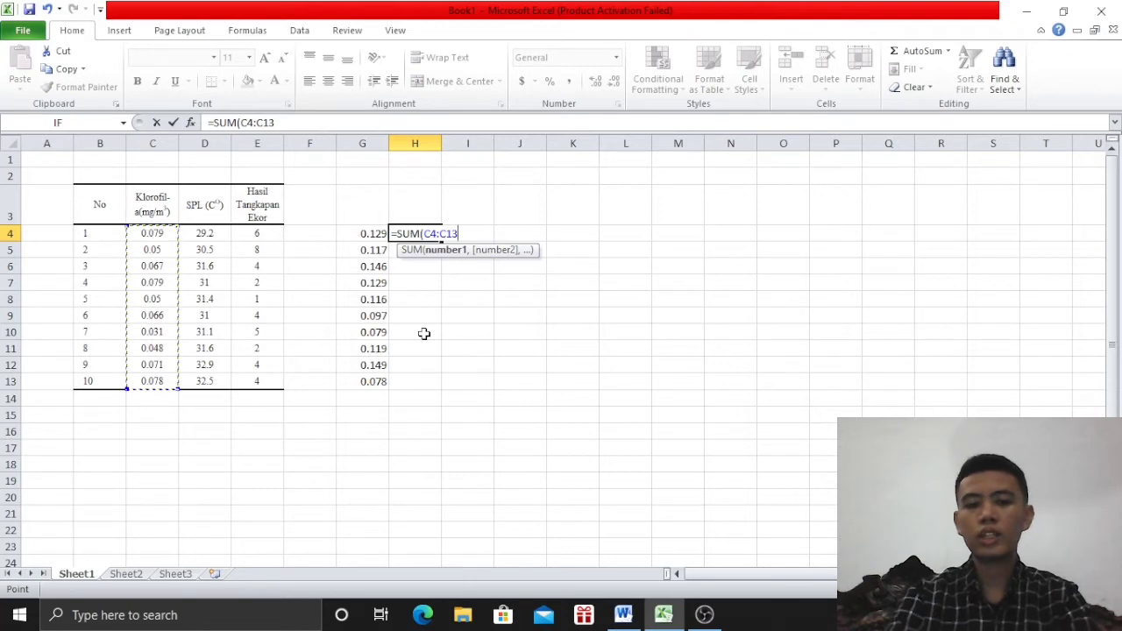
pyautogui.press('Return')
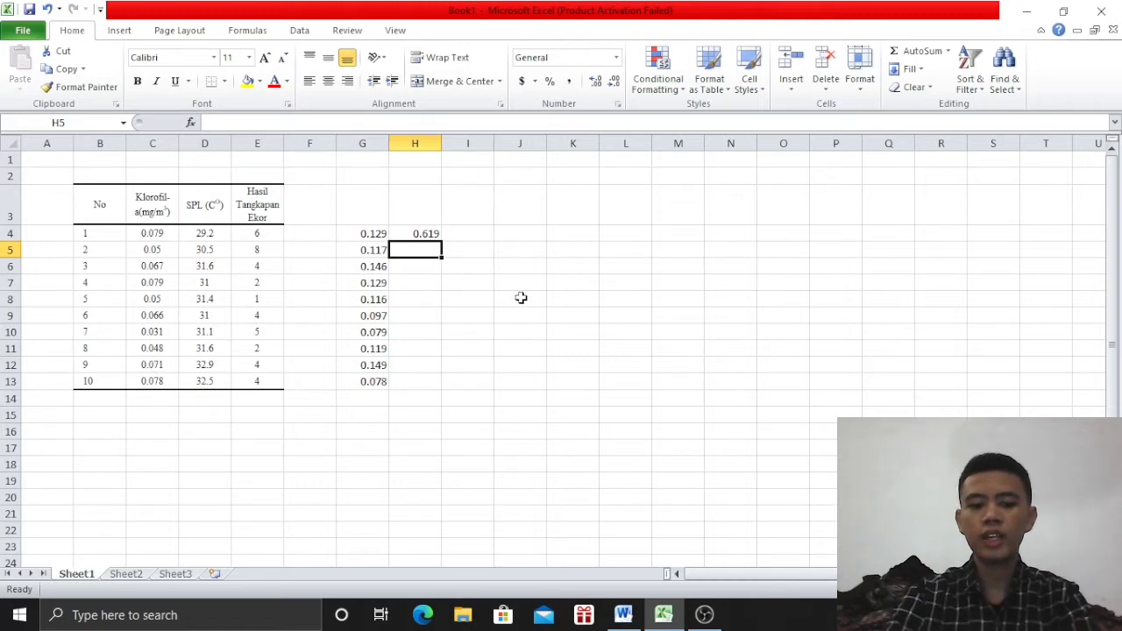
# Enter the formula =D4*D5 in H5 to multiply the first two SPL values.
pyautogui.write('=')
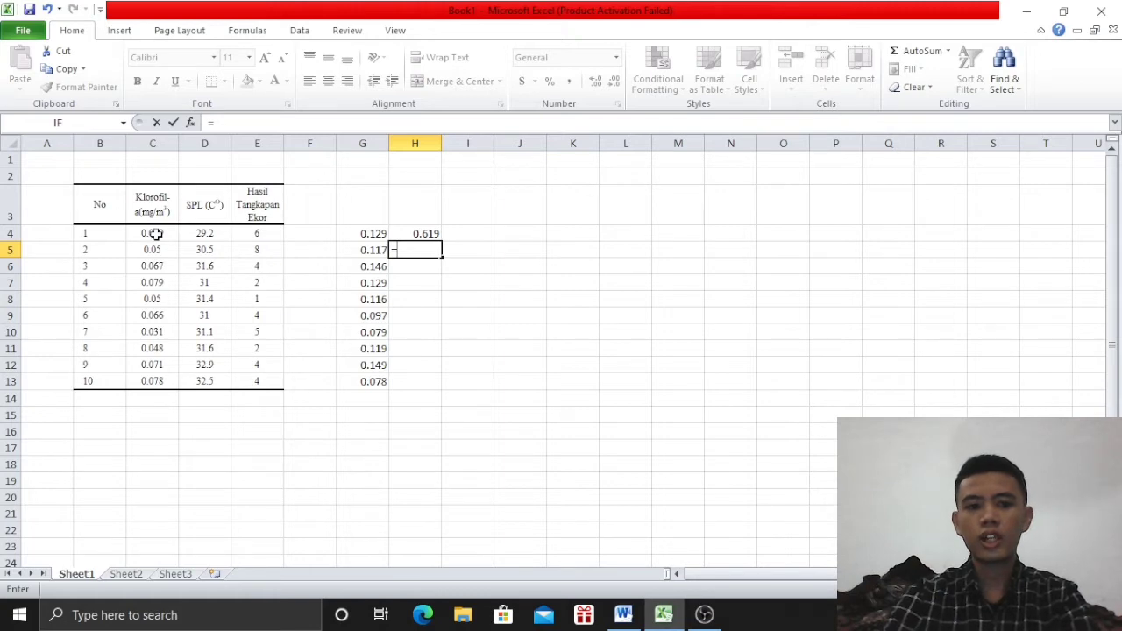
pyautogui.click(204, 233)
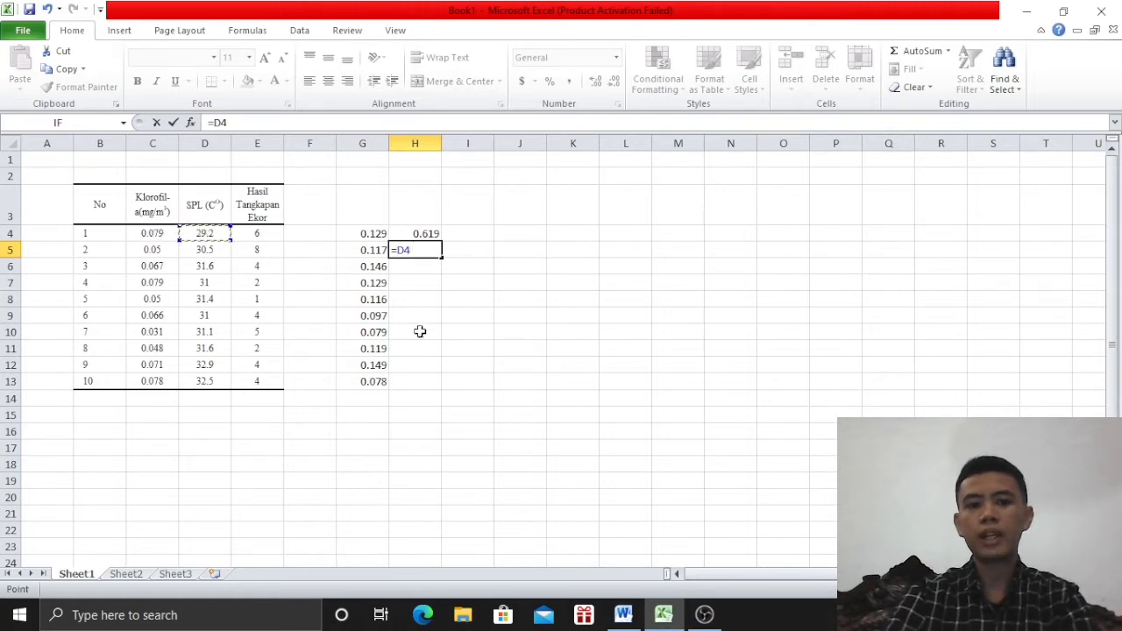
pyautogui.write('*')
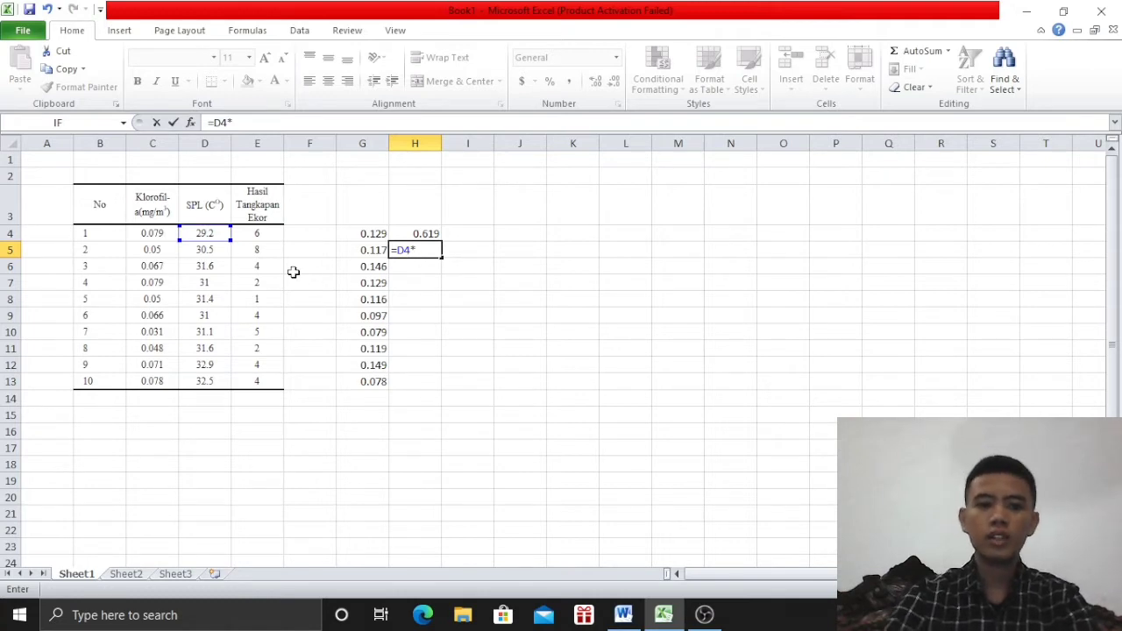
pyautogui.click(215, 252)
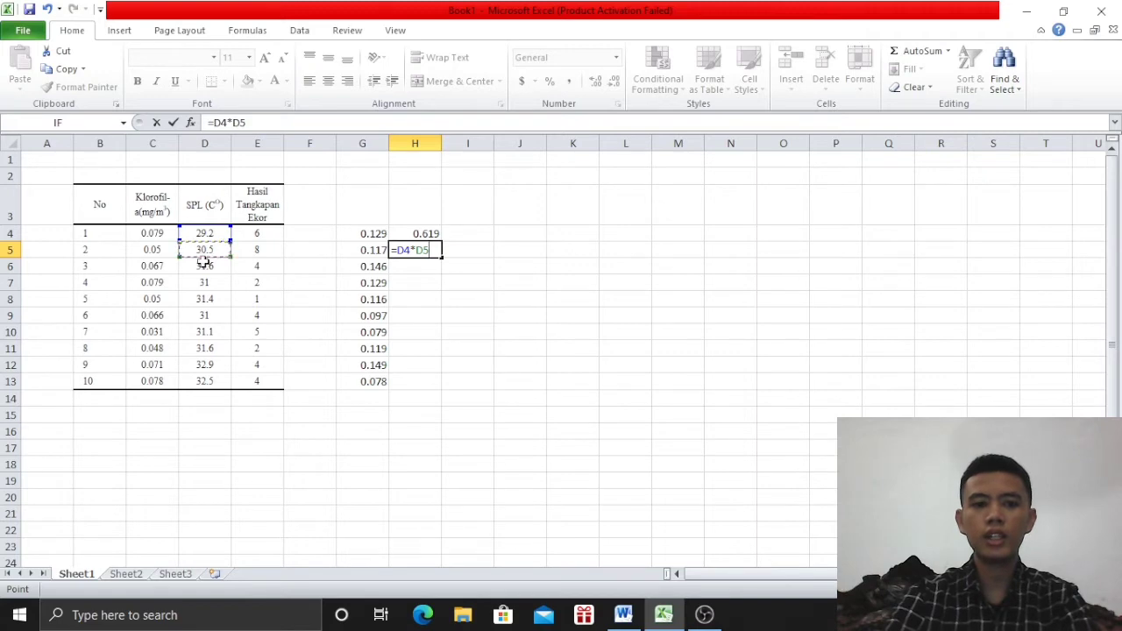
pyautogui.press('Return')
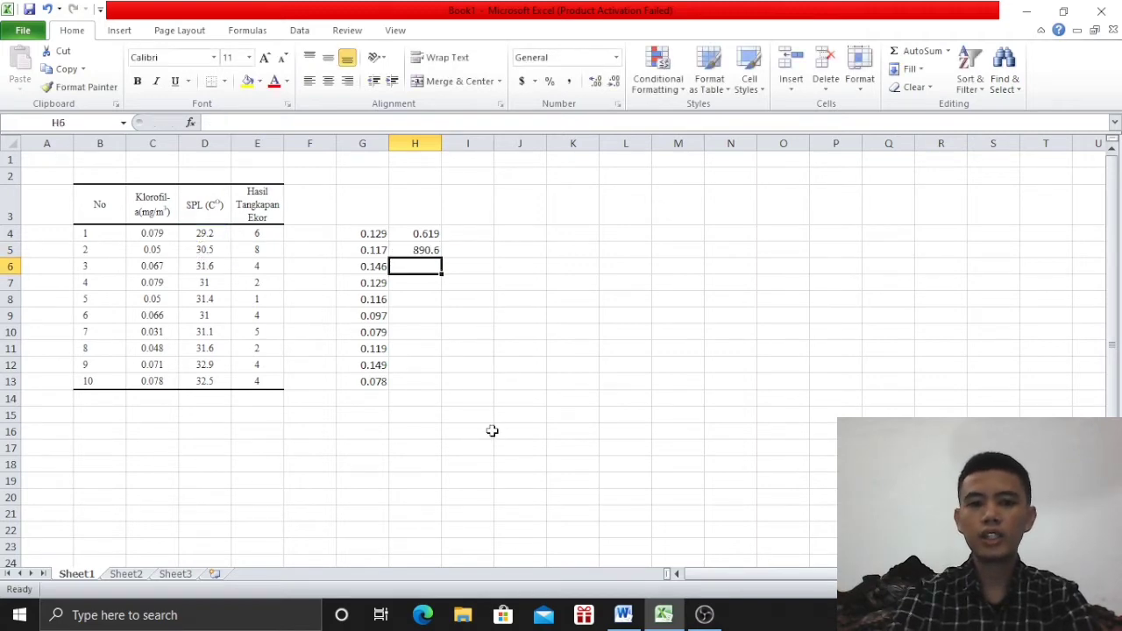
# Try filling the H5 multiplication formula down through H13 and undo the fill.
pyautogui.click(439, 252)
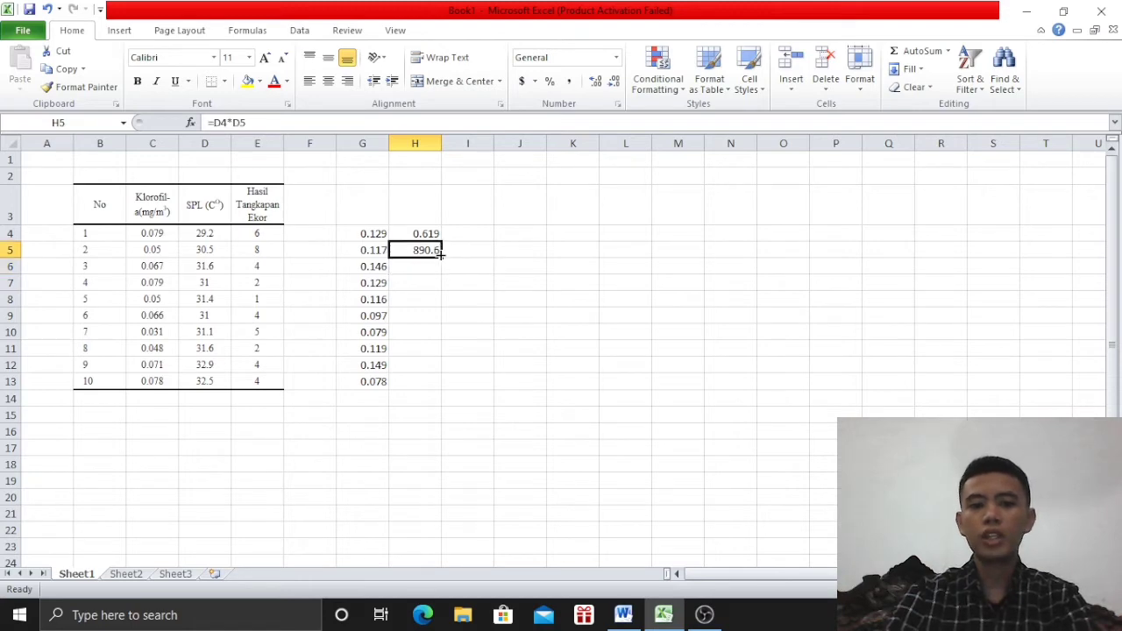
pyautogui.moveTo(440, 255); pyautogui.dragTo(441, 392)
pyautogui.click(474, 347)
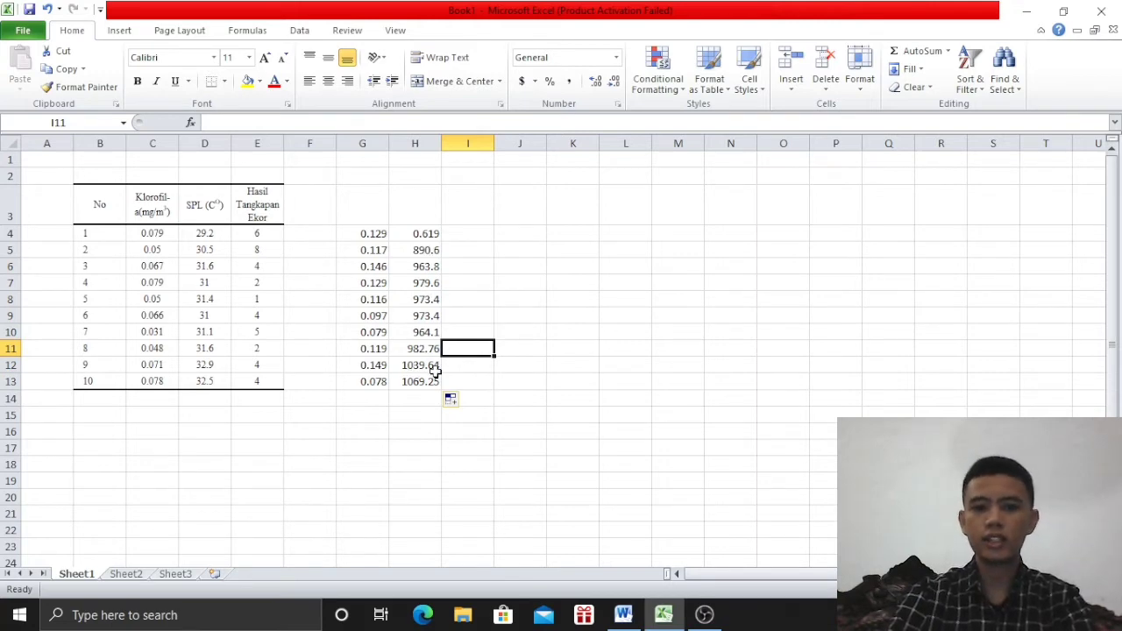
pyautogui.click(517, 297)
pyautogui.click(476, 271)
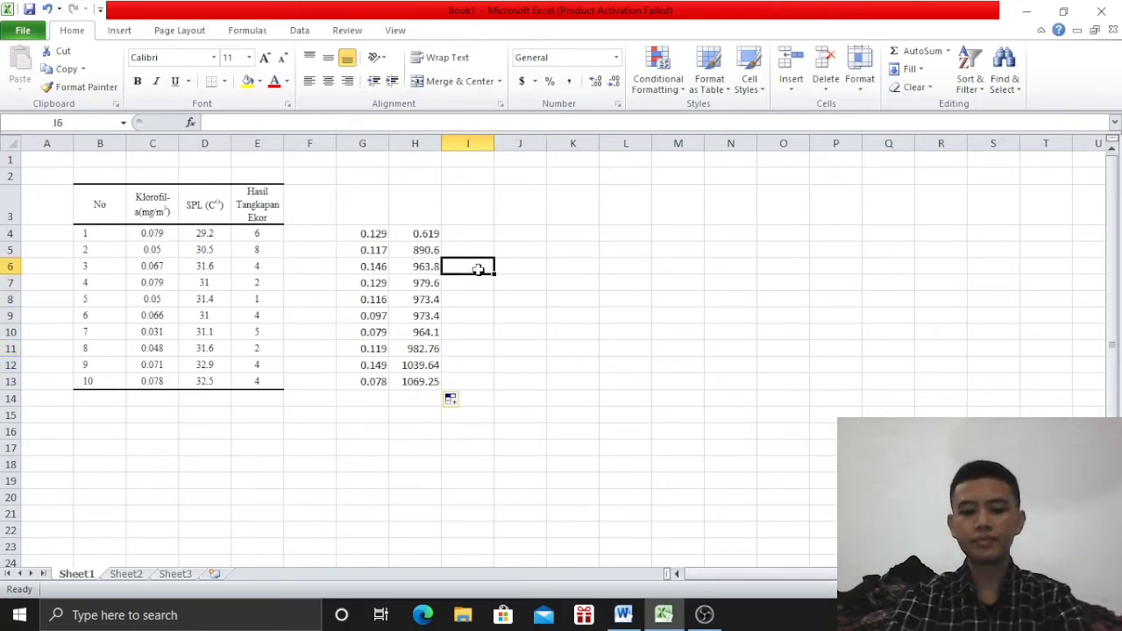
pyautogui.hotkey('ctrl', 'z')
# Enter the formula =MOD(E5,E6) in H6 to get the remainder of the second catch value divided by the third.
pyautogui.click(432, 267)
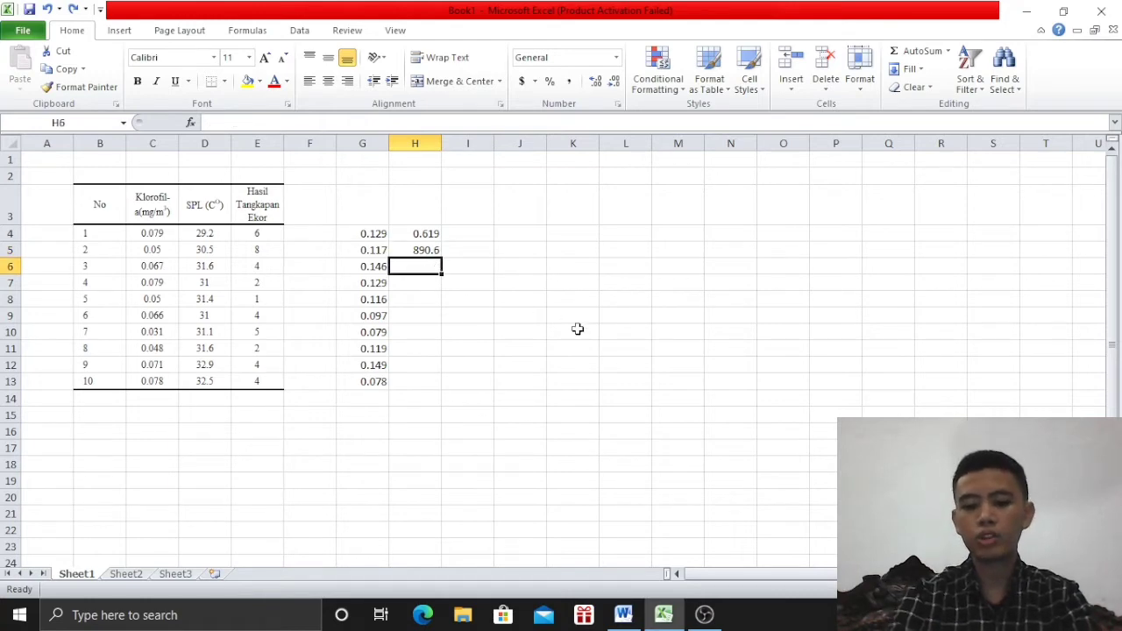
pyautogui.write('=')
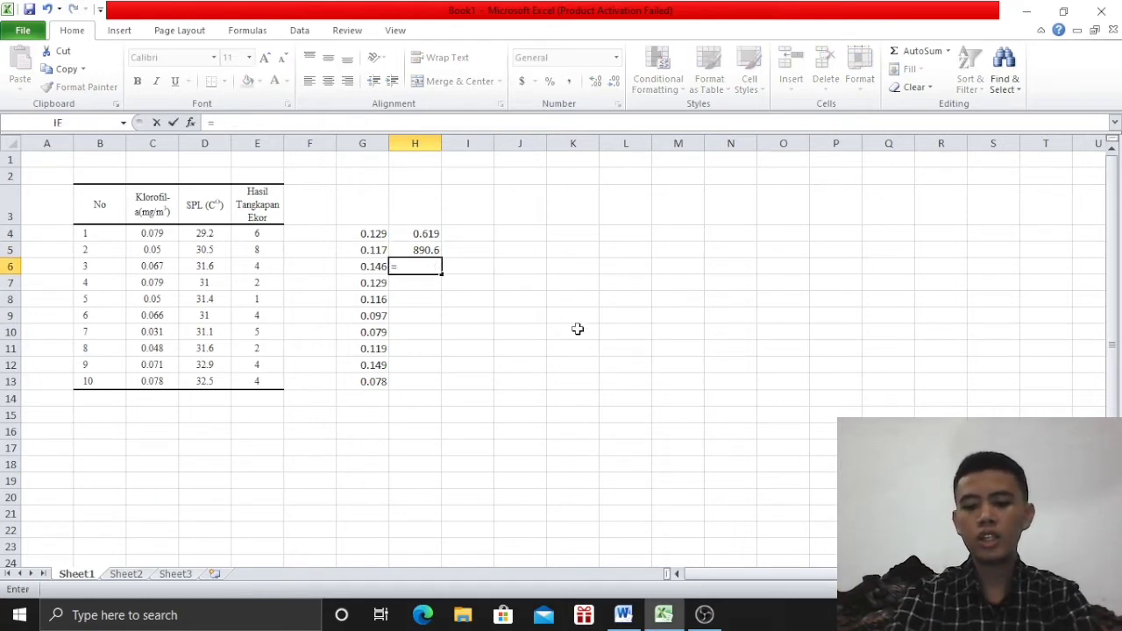
pyautogui.write('mod')
pyautogui.press('BackSpace')
pyautogui.press('BackSpace')
pyautogui.press('BackSpace')
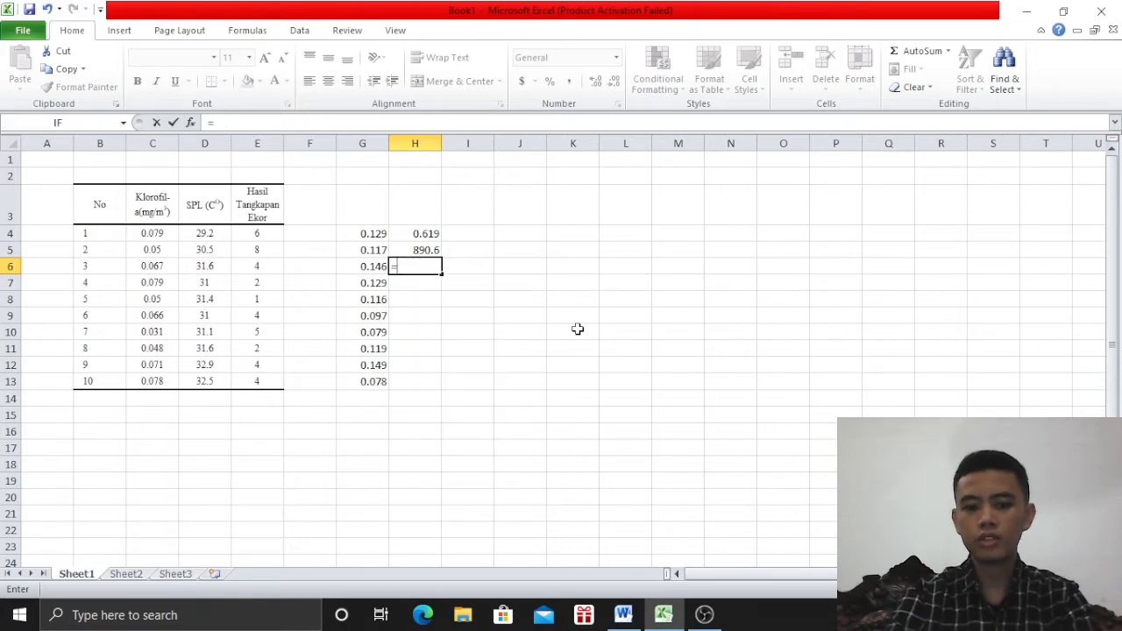
pyautogui.write('MOD')
pyautogui.write('(')
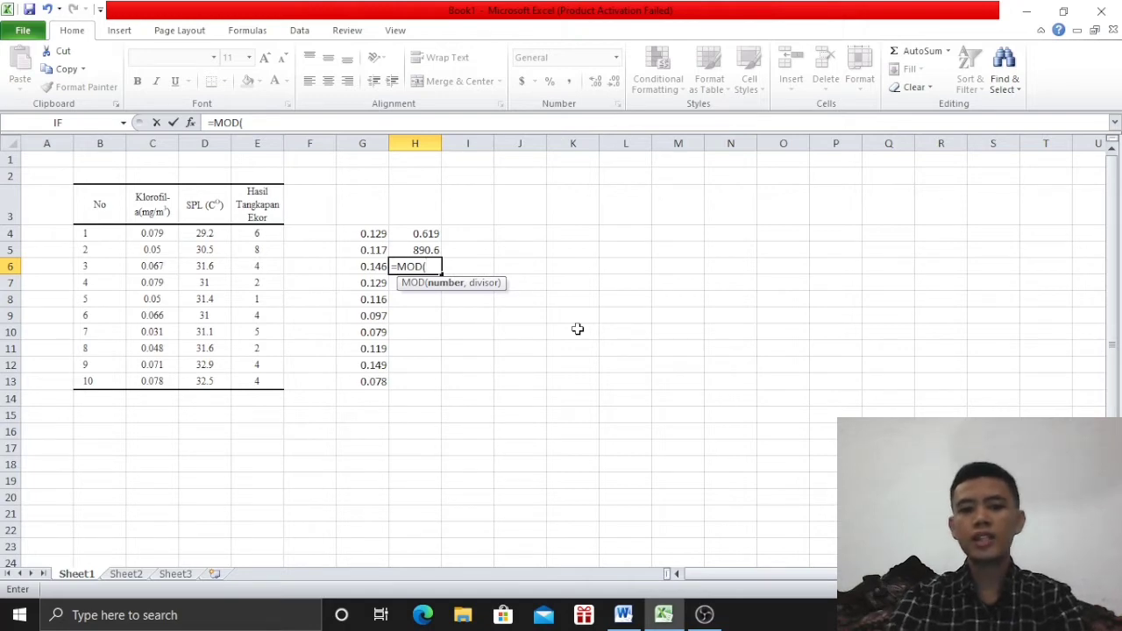
pyautogui.click(270, 250)
pyautogui.write(',')
pyautogui.click(263, 266)
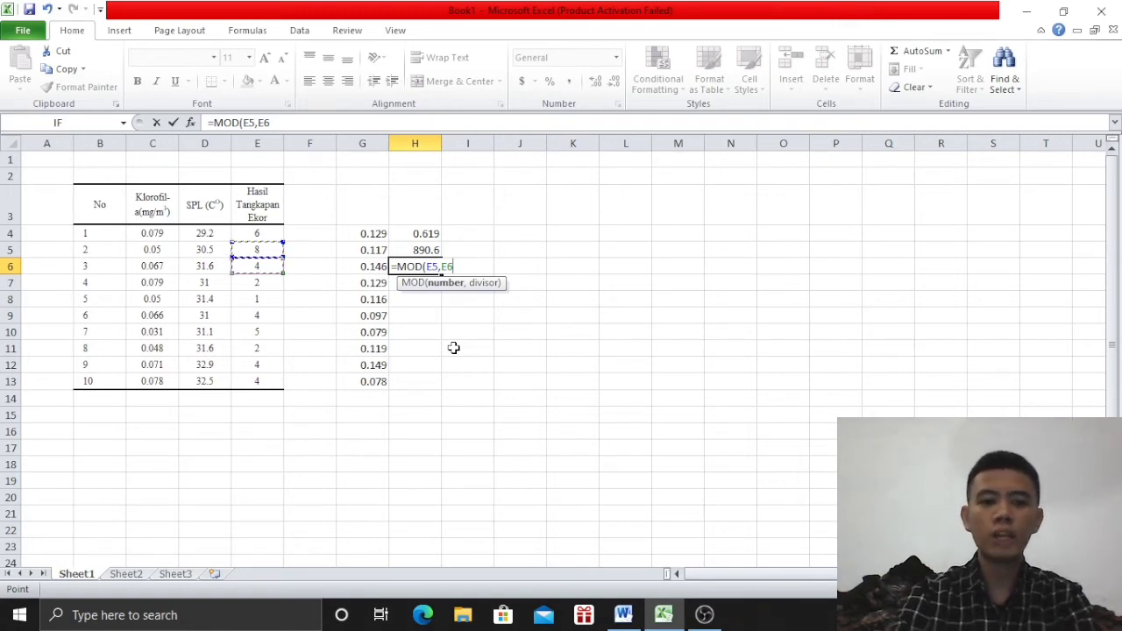
pyautogui.press('Return')
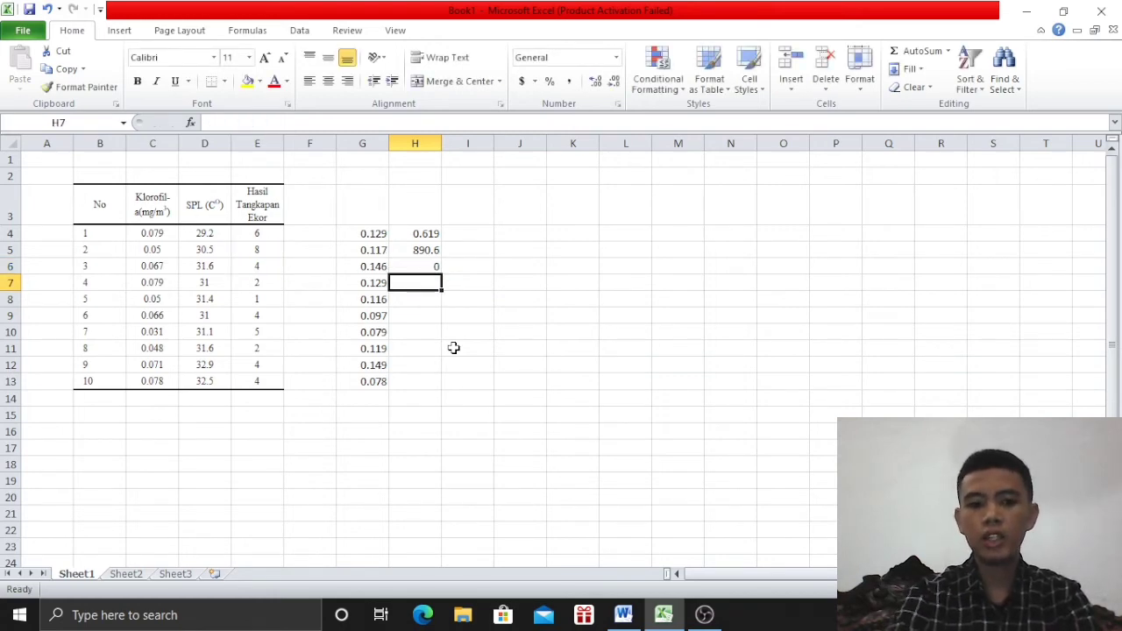
# Enter the formula =MOD(E5,E4) in H7 to get the remainder of the second catch value divided by the first.
pyautogui.write('=mod')
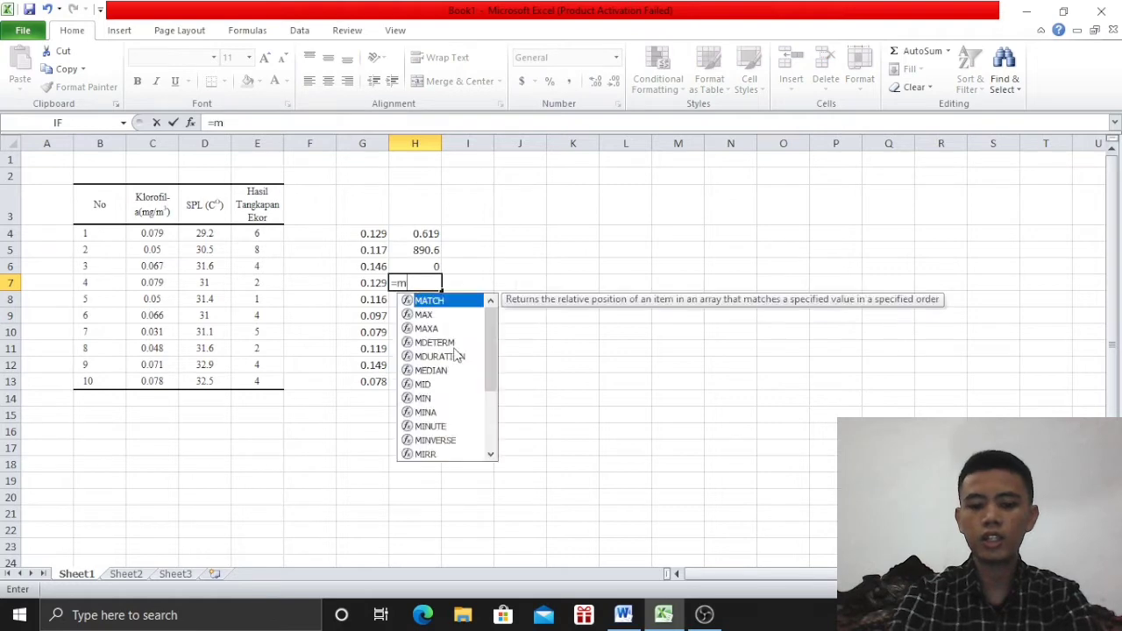
pyautogui.press('BackSpace')
pyautogui.press('BackSpace')
pyautogui.press('BackSpace')
pyautogui.write('MOD(')
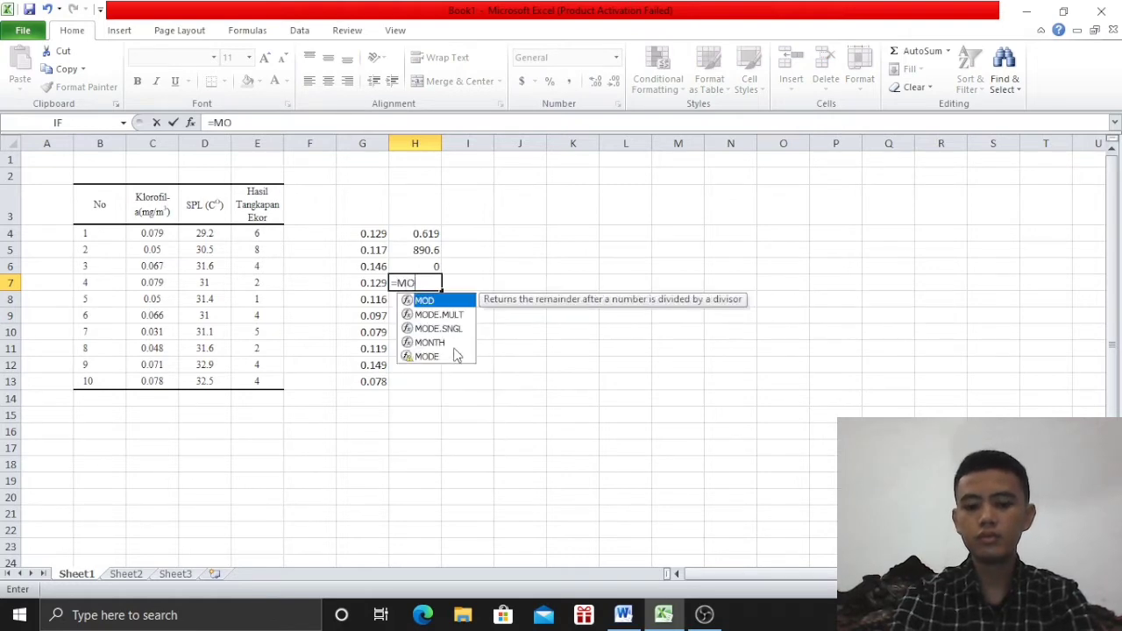
pyautogui.click(257, 250)
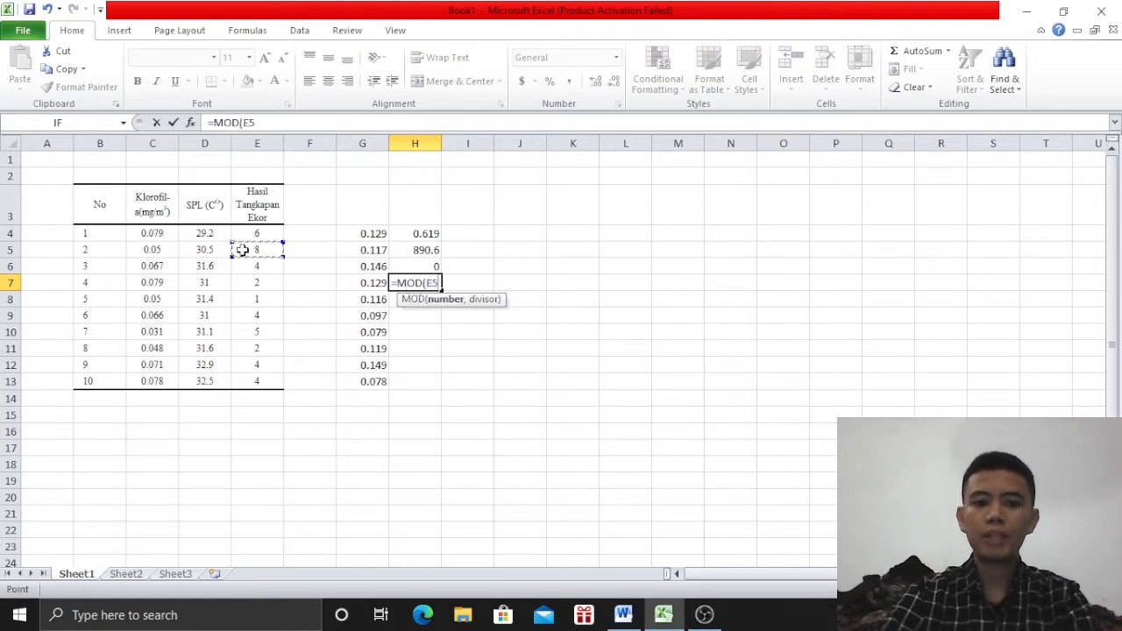
pyautogui.write(',')
pyautogui.click(257, 233)
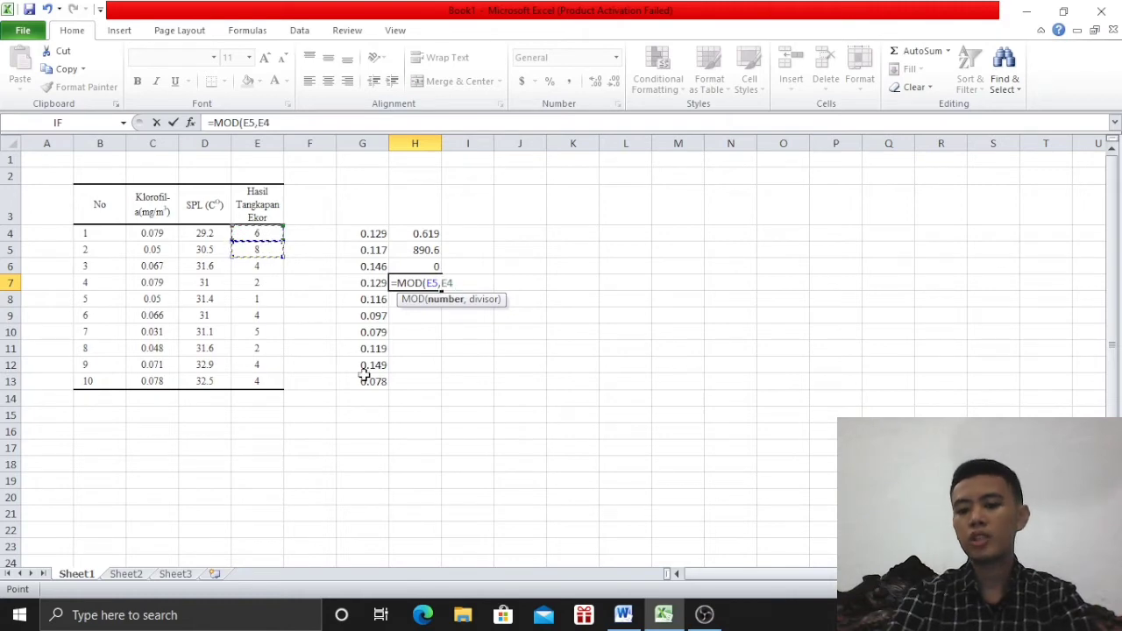
pyautogui.press('Return')
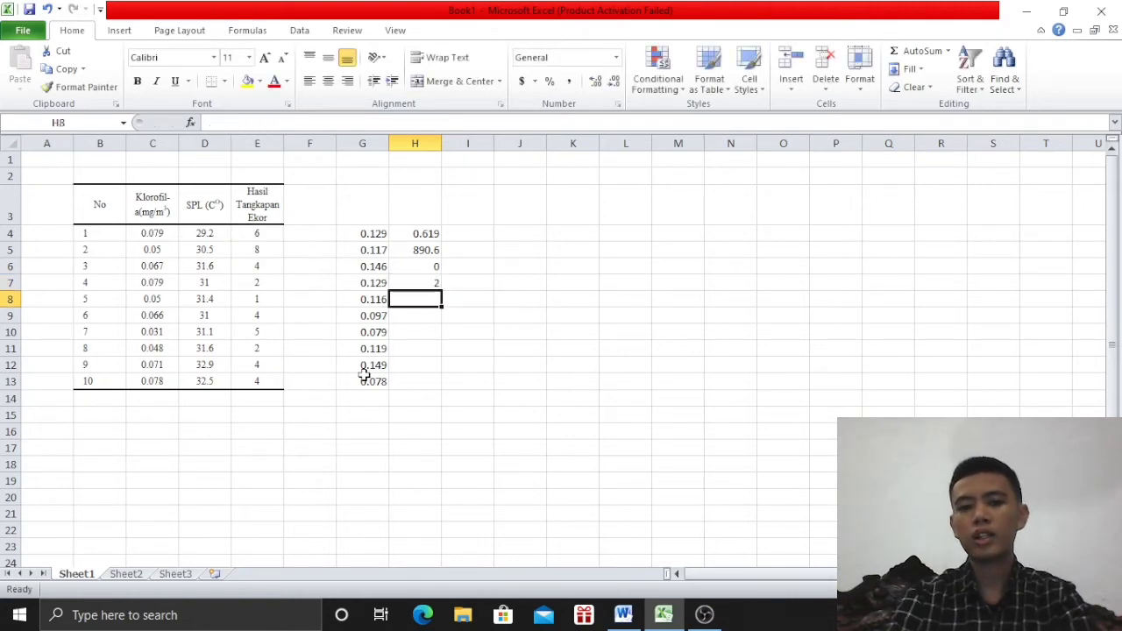
pyautogui.click(433, 282)
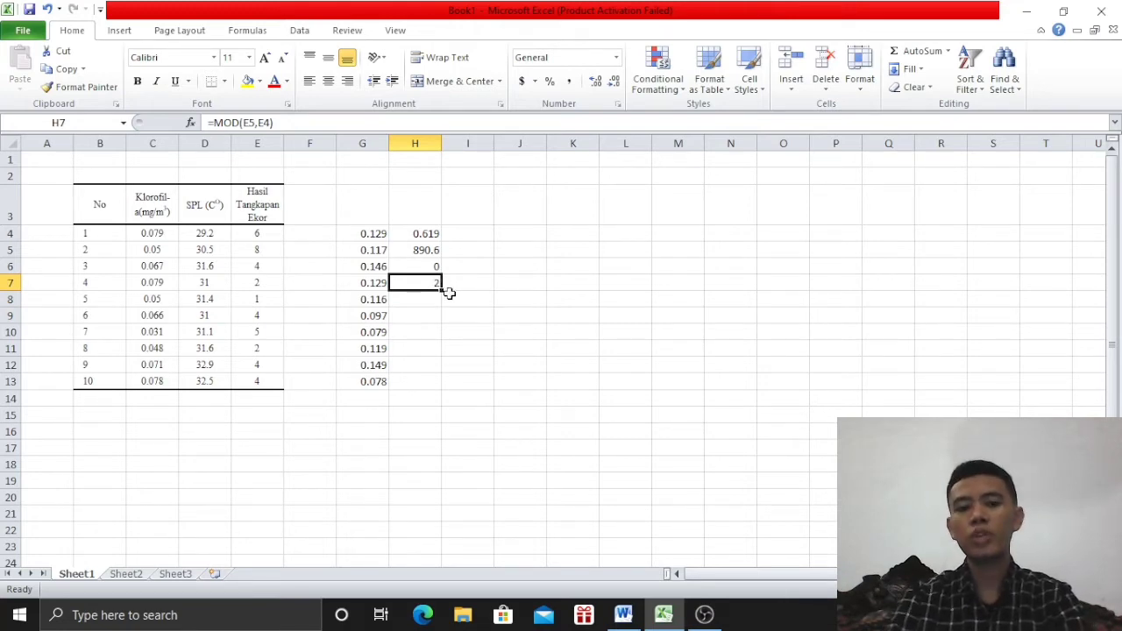
# Try a LEFT formula in H8 with 3 as the text and header cell C3 as the character count, and undo it.
pyautogui.click(428, 299)
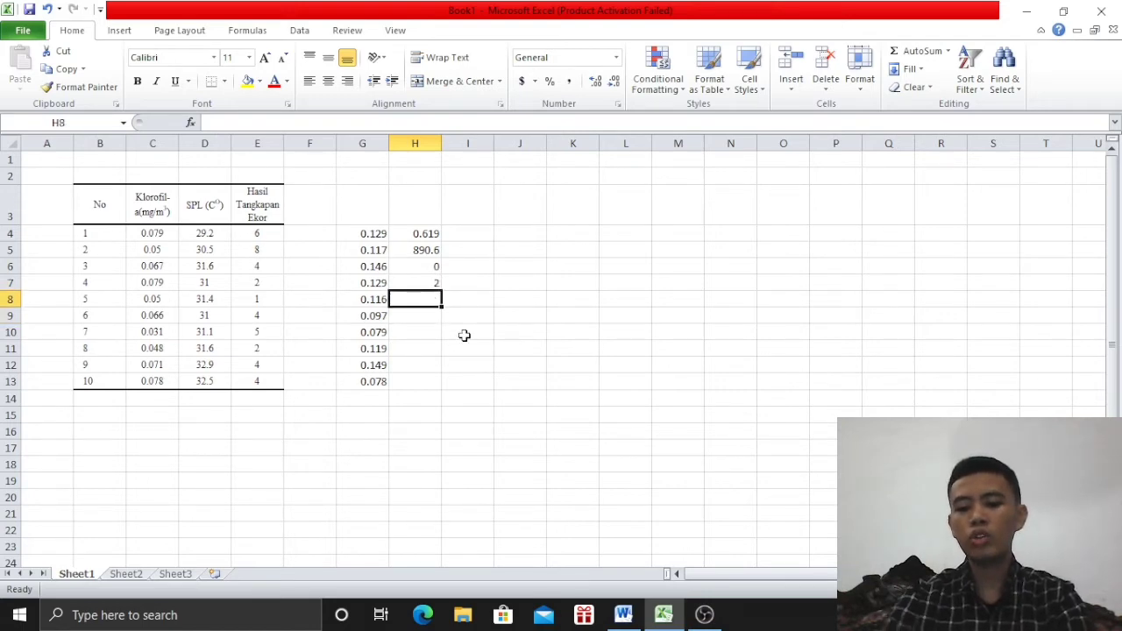
pyautogui.write('=LE')
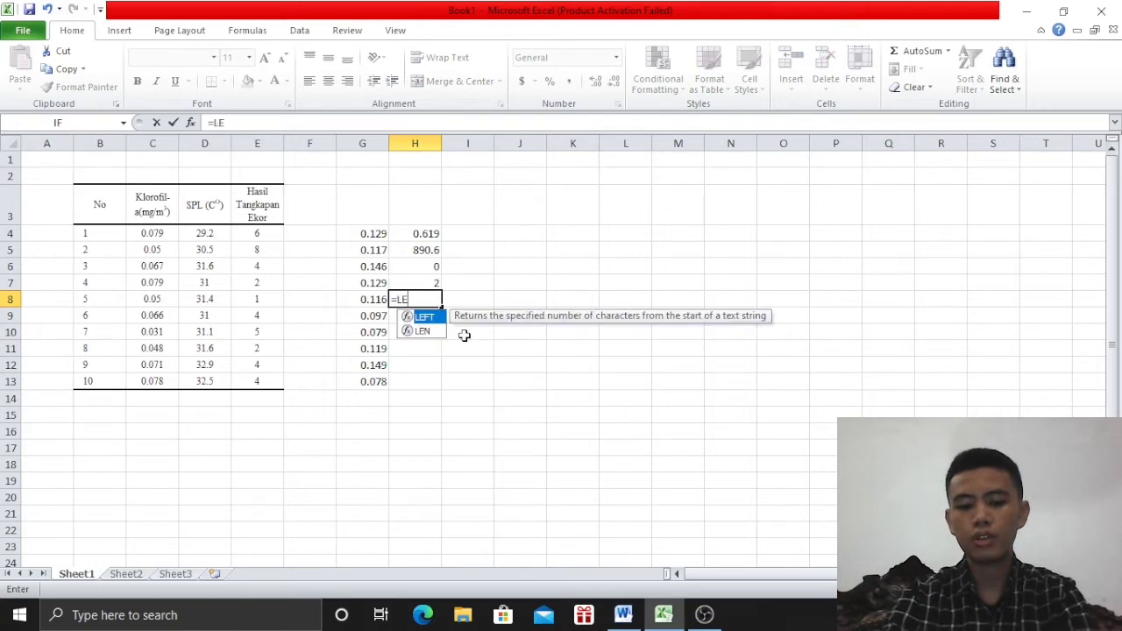
pyautogui.write('FT(')
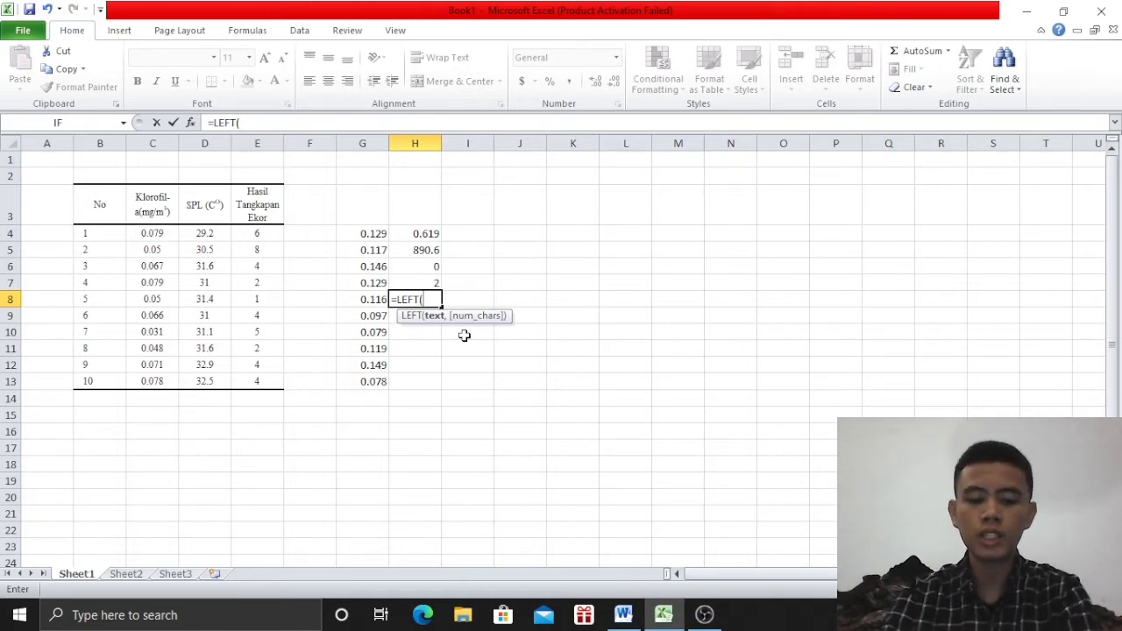
pyautogui.write('3,')
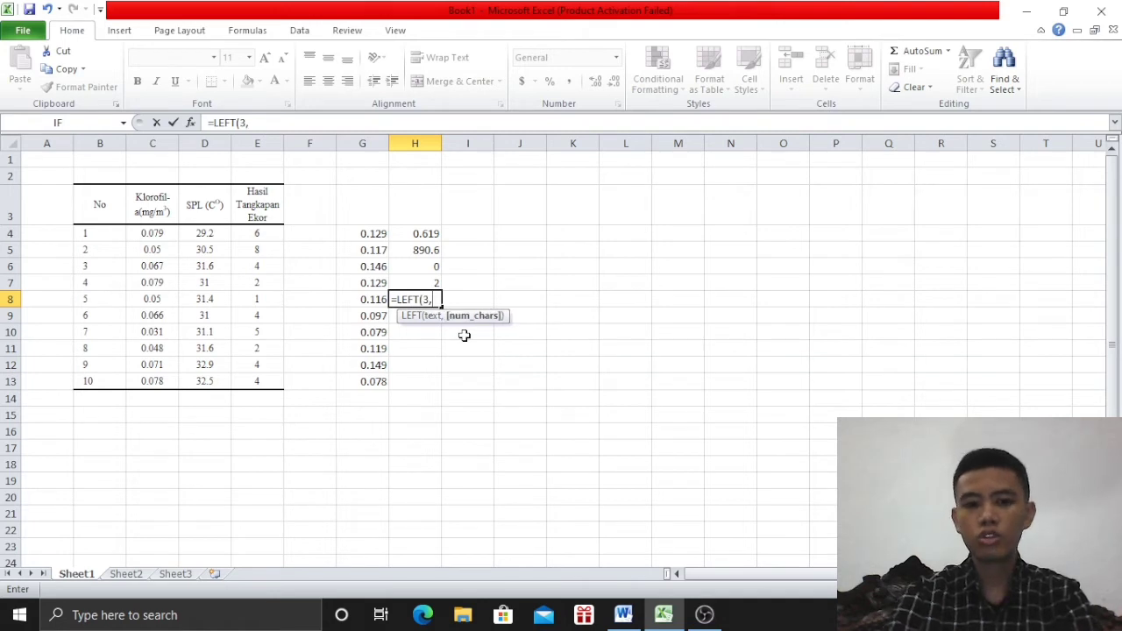
pyautogui.click(164, 212)
pyautogui.press('Return')
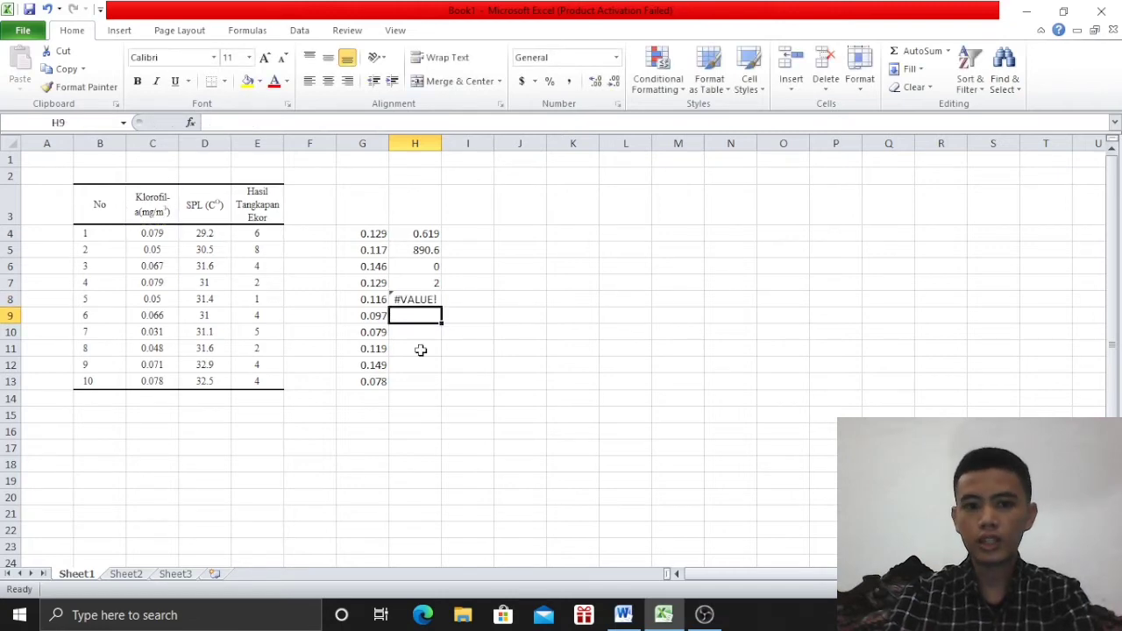
pyautogui.hotkey('ctrl', 'z')
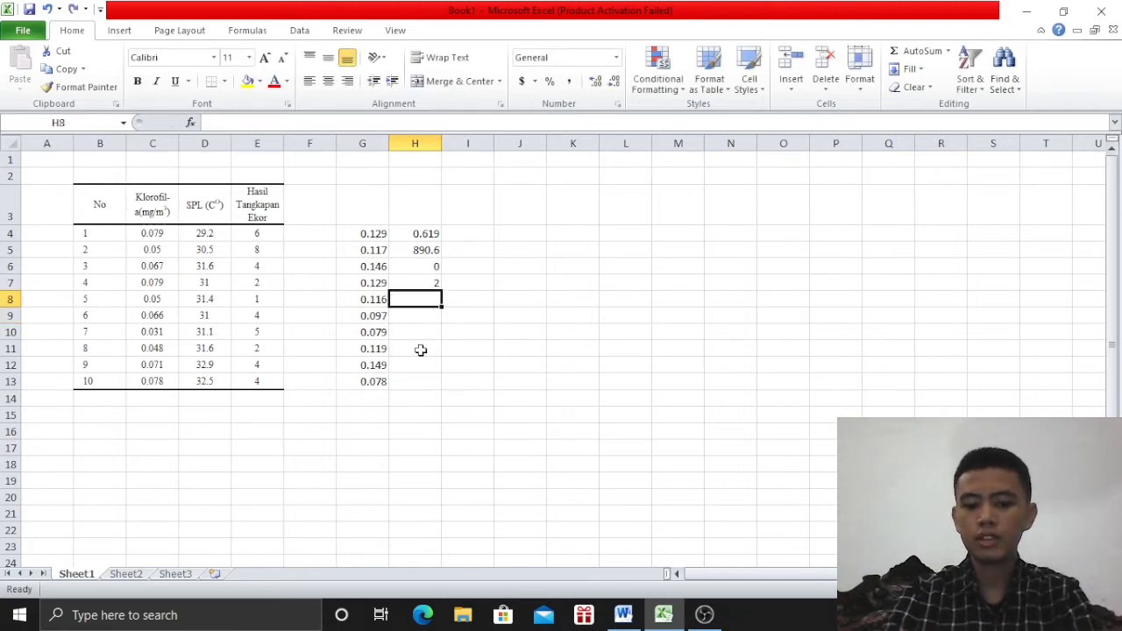
# Try a LEFT formula in H8 with only 3 as its argument and undo the entry.
pyautogui.write('=LEF')
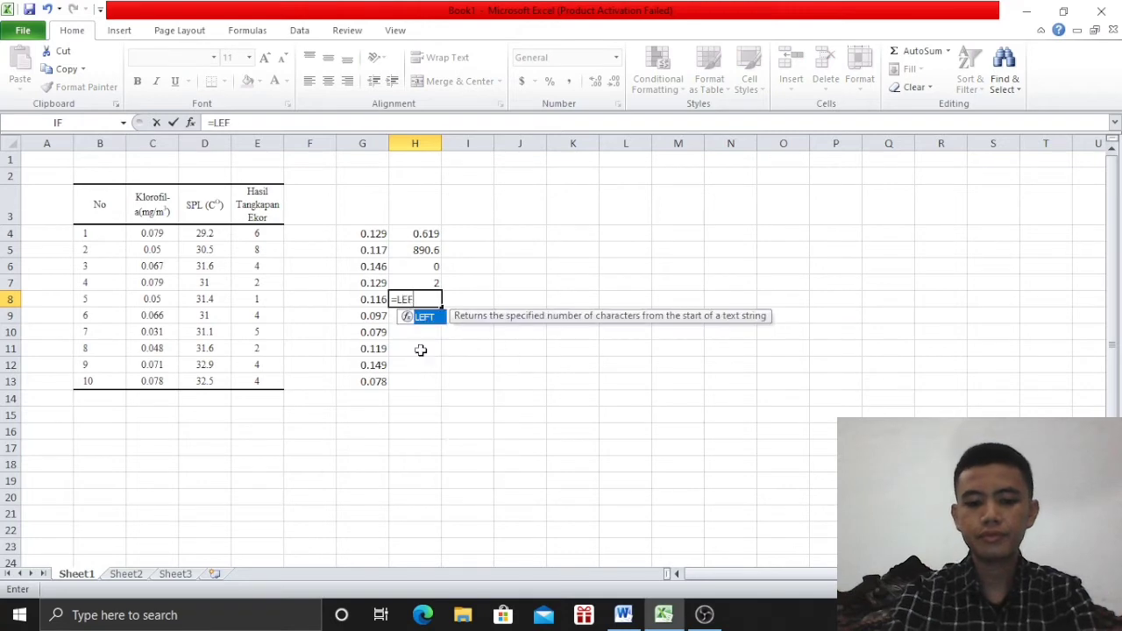
pyautogui.write('T(')
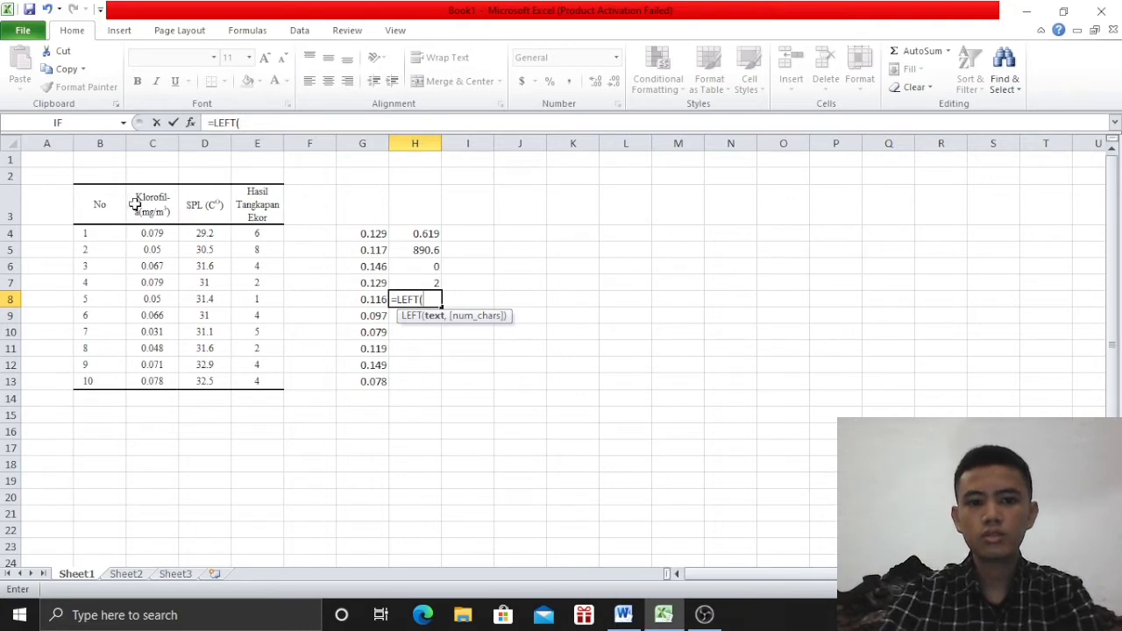
pyautogui.write('3')
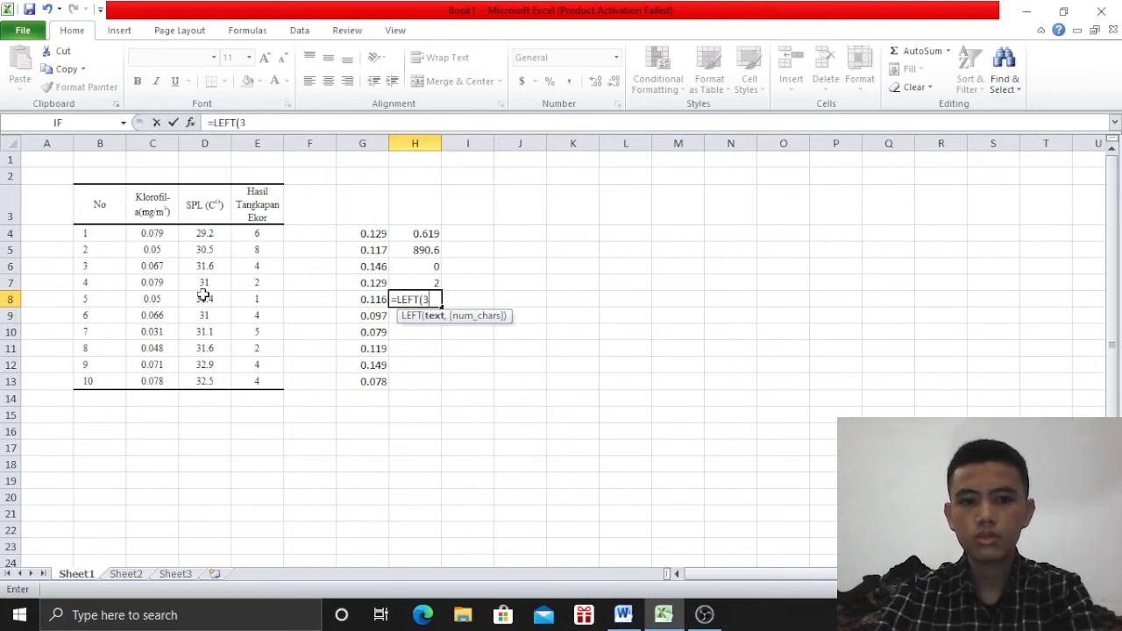
pyautogui.keyDown('ctrl'); pyautogui.click(147, 207); pyautogui.keyUp('ctrl')
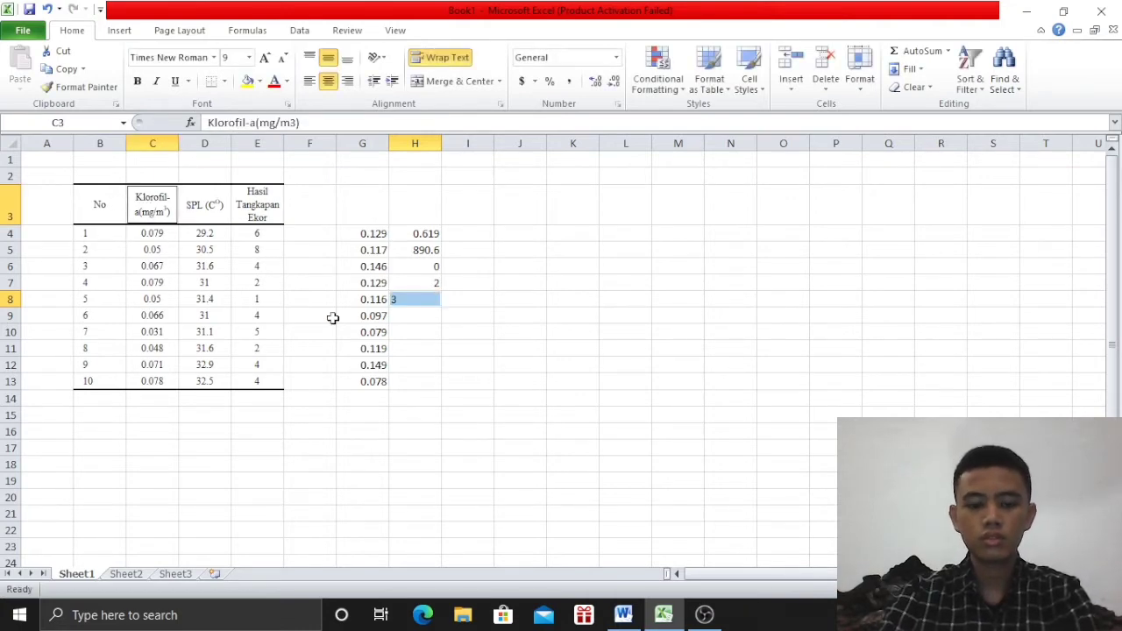
pyautogui.hotkey('ctrl', 'z')
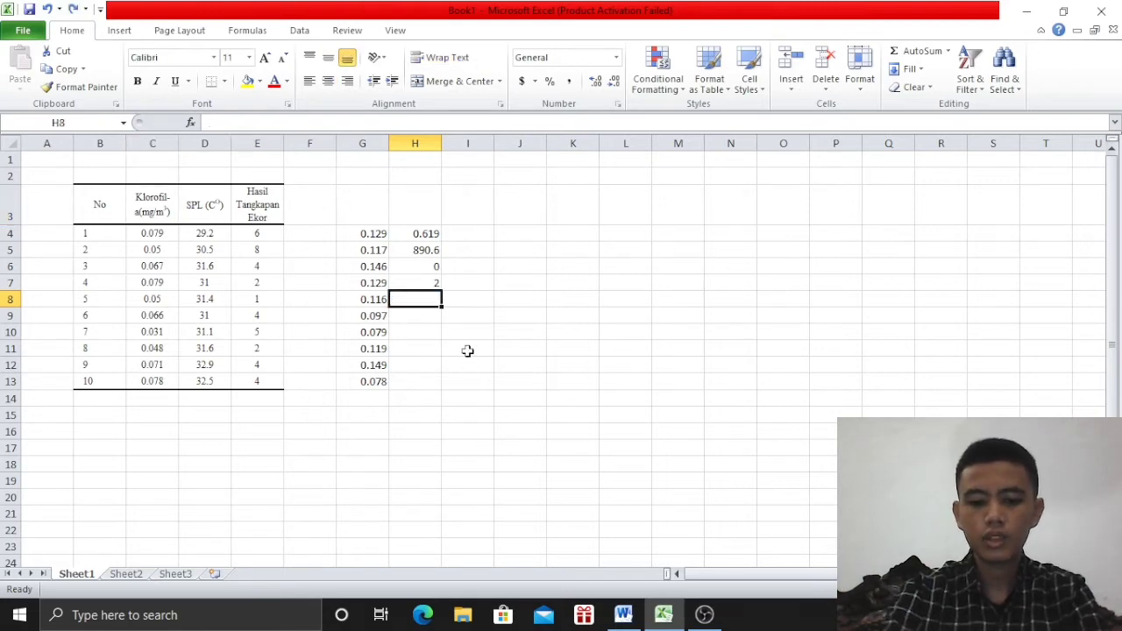
# Enter the formula =LEFT(C3,3) in H8 to extract the first three characters of the chlorophyll header.
pyautogui.write('=LEFT')
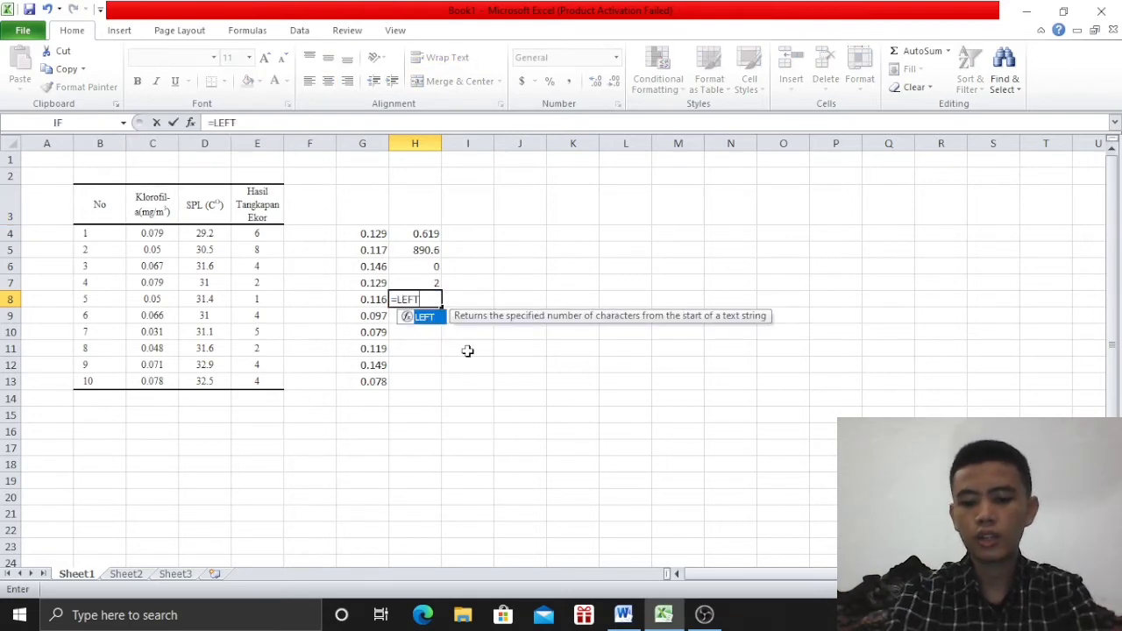
pyautogui.write('(')
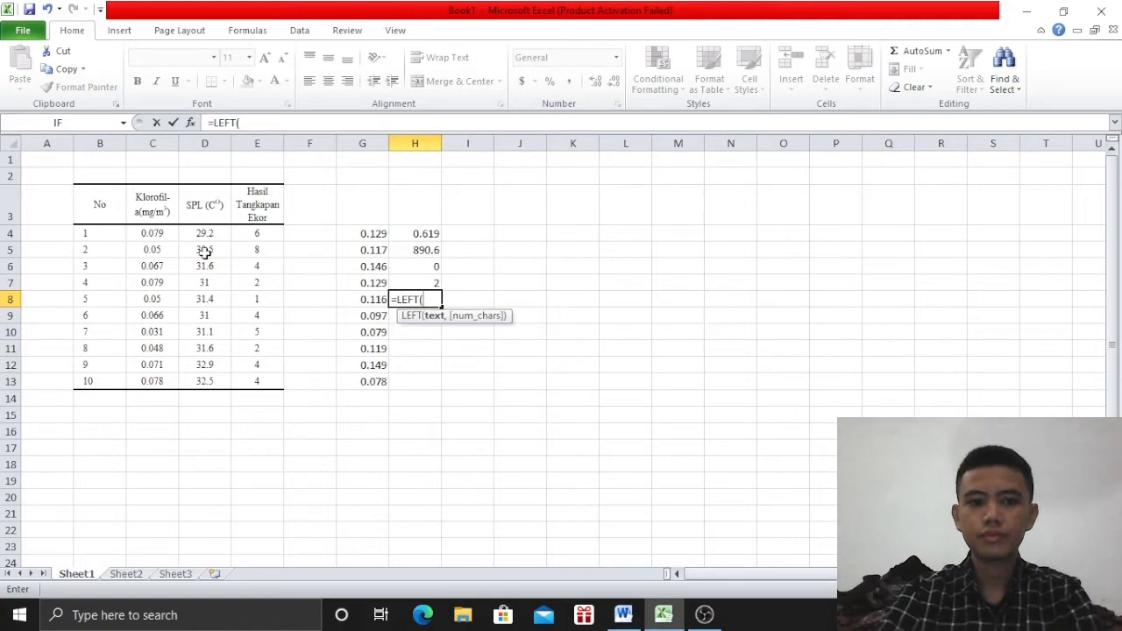
pyautogui.click(146, 203)
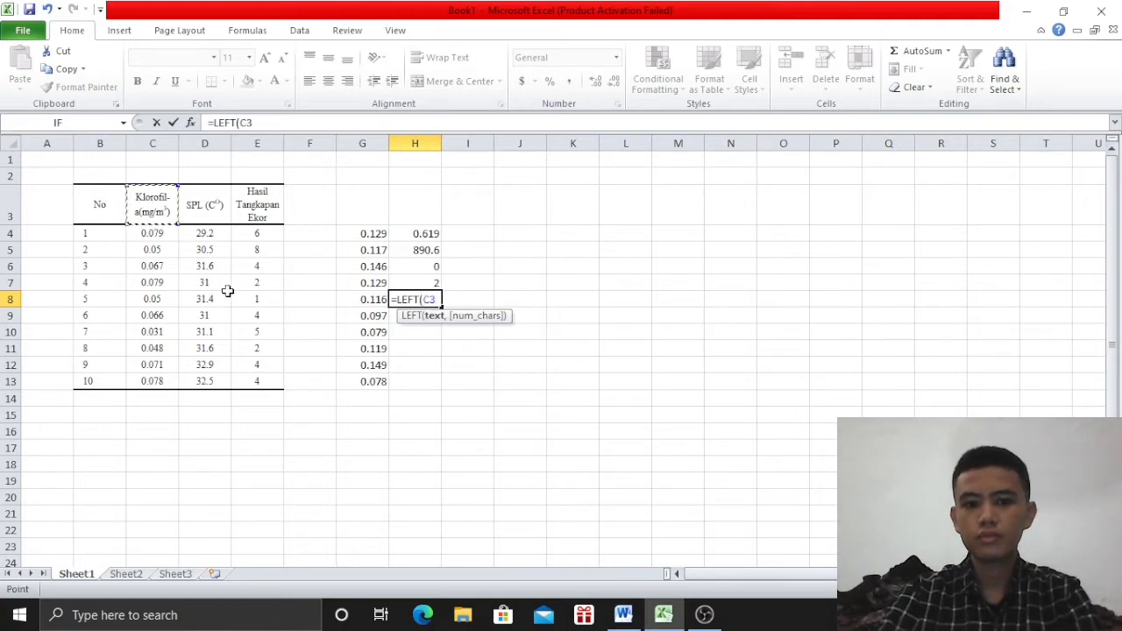
pyautogui.write(',3')
pyautogui.press('Return')
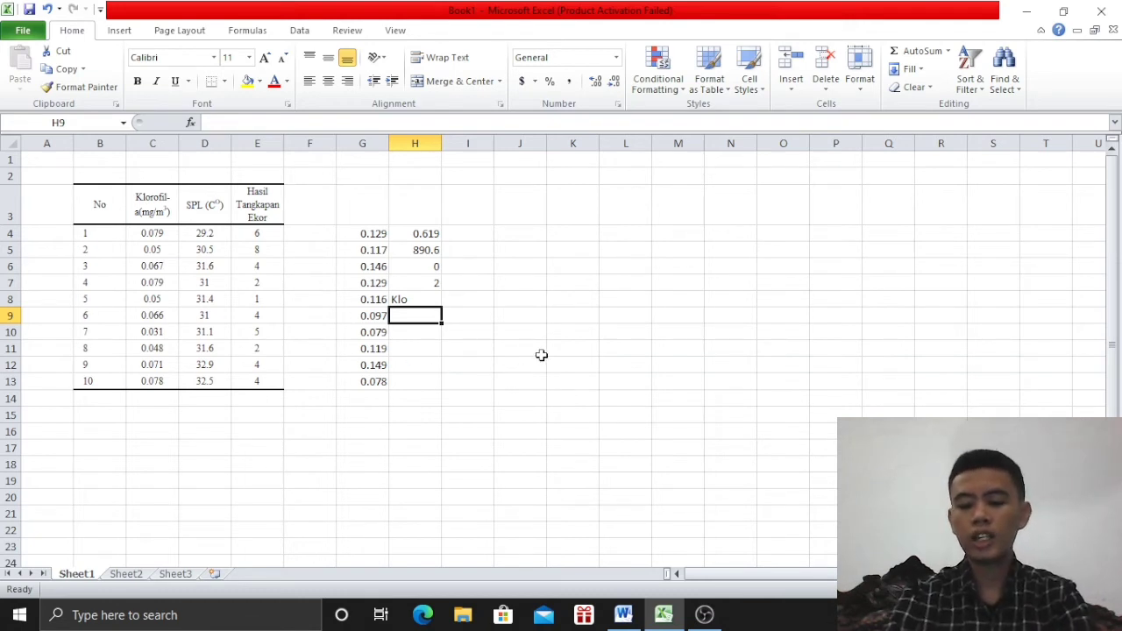
# Enter the formula =LEN(E3) in H9 to count the characters in the catch header.
pyautogui.write('=LEN')
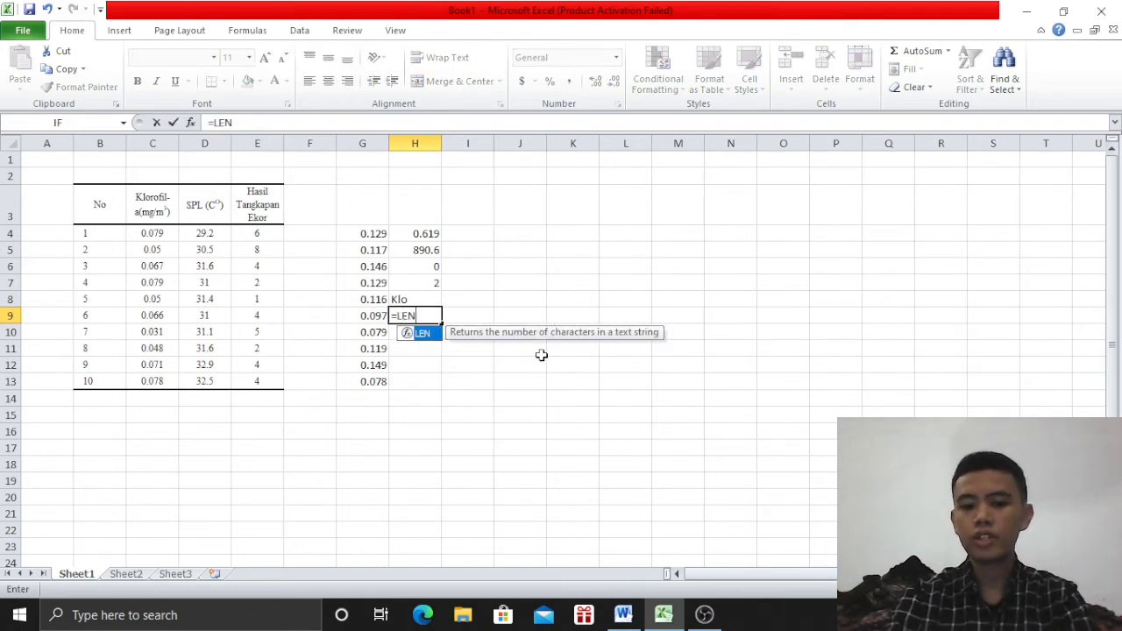
pyautogui.write('(')
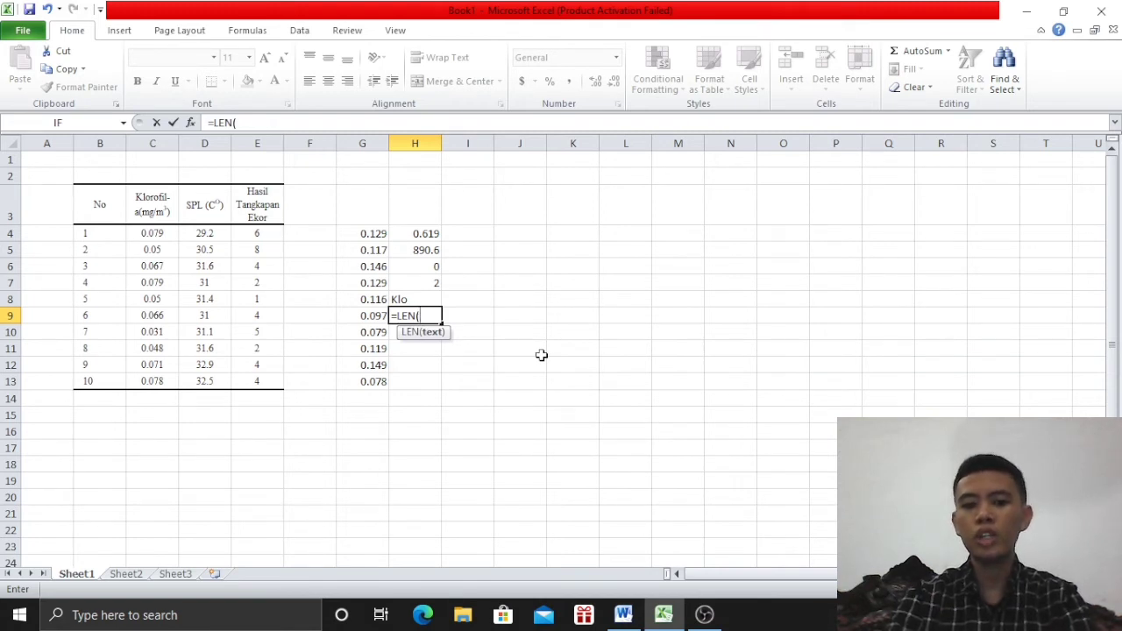
pyautogui.click(275, 214)
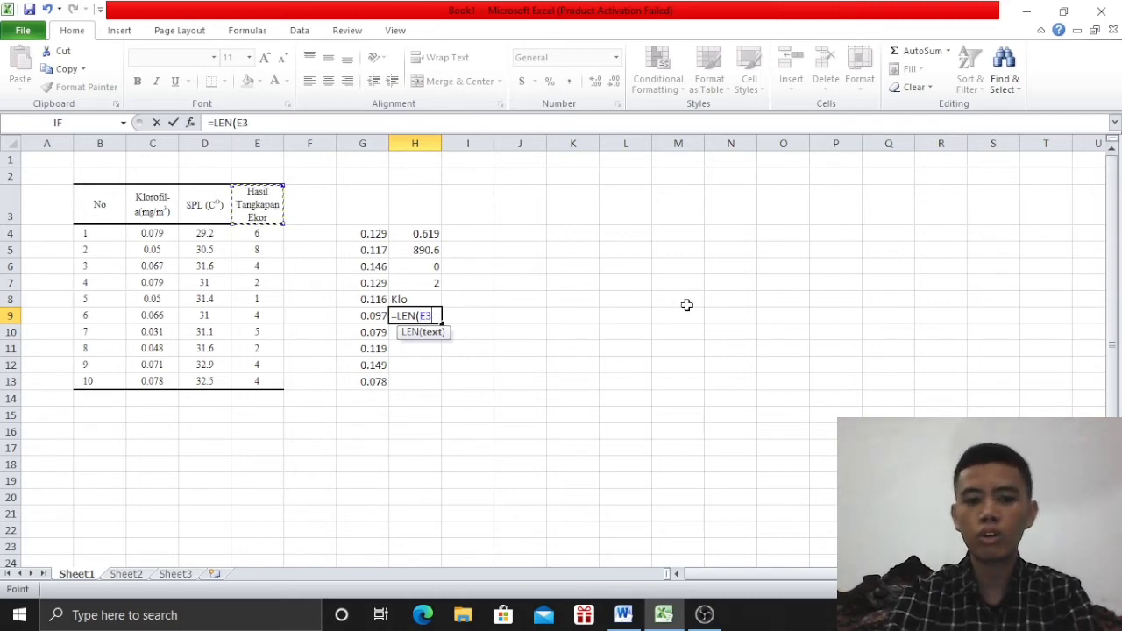
pyautogui.press('Return')
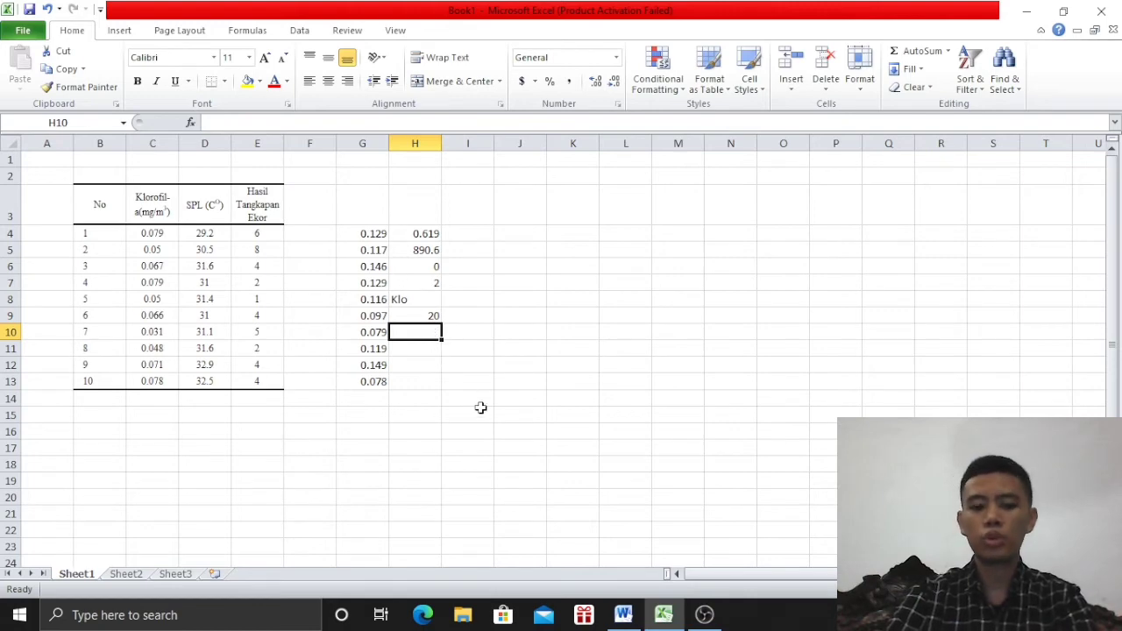
# Try a MID formula in H10 with header cell E3 as the text and 3 as the start number.
pyautogui.write('=')
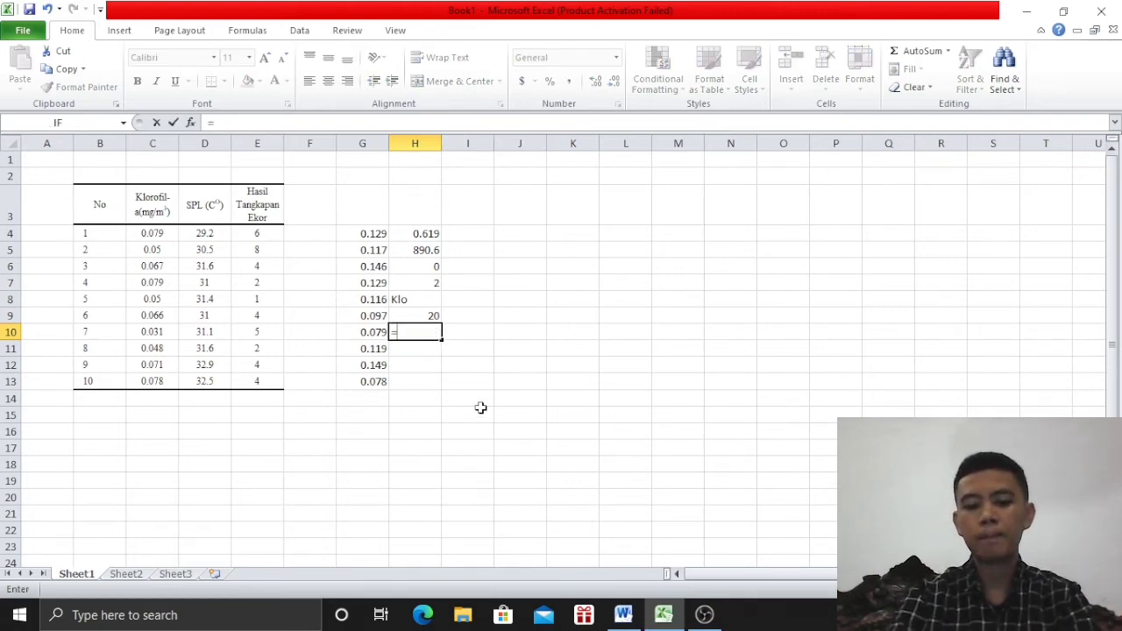
pyautogui.write('MID')
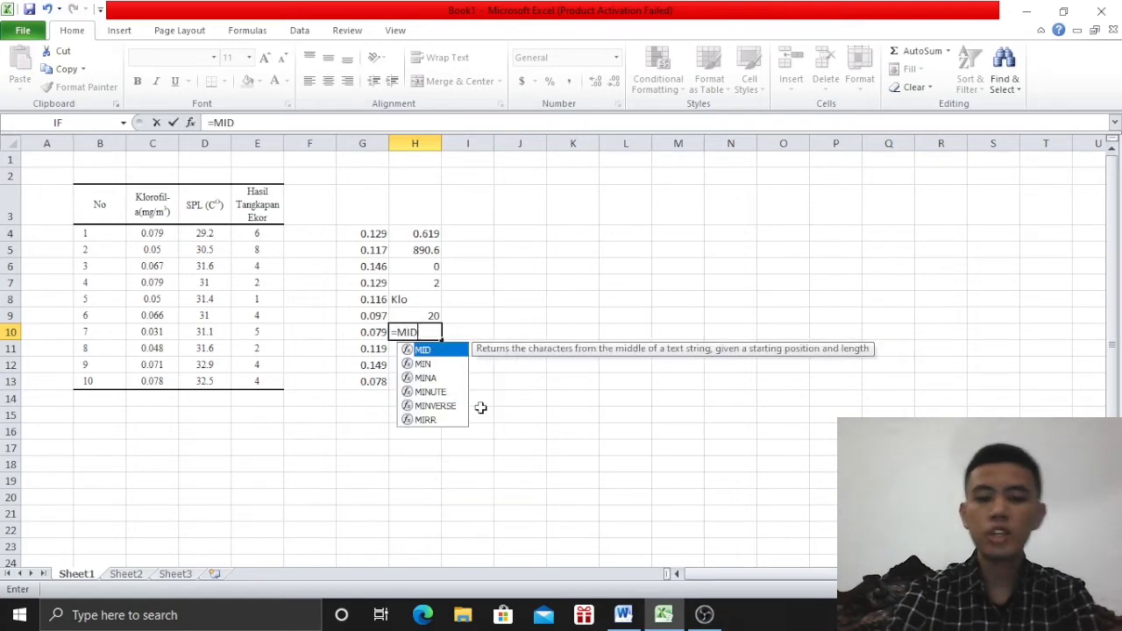
pyautogui.write('(')
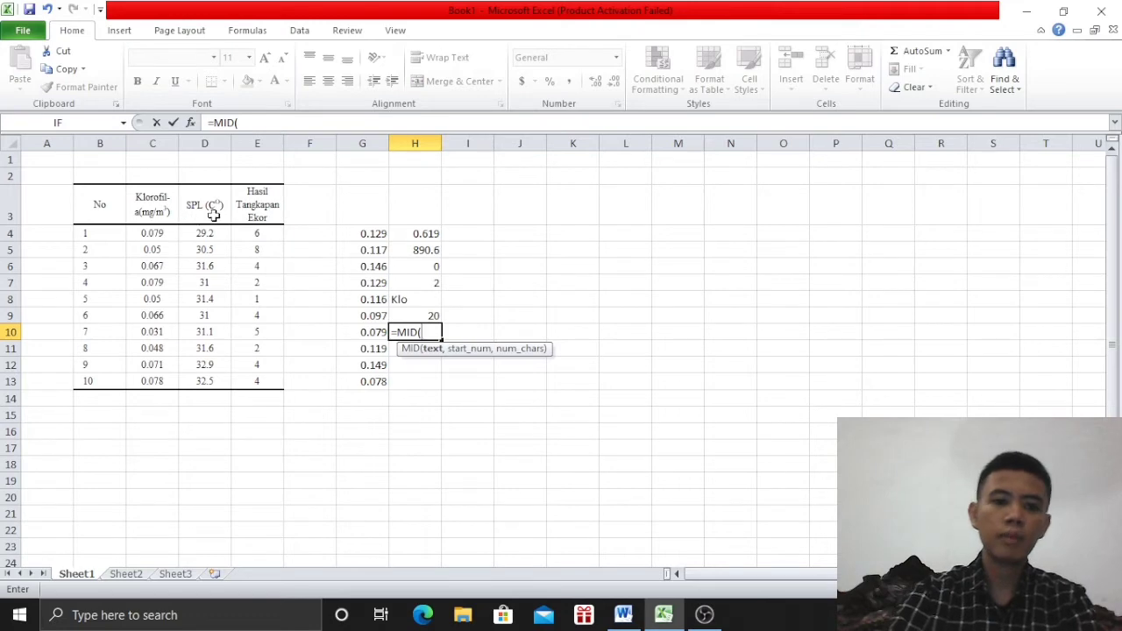
pyautogui.click(264, 198)
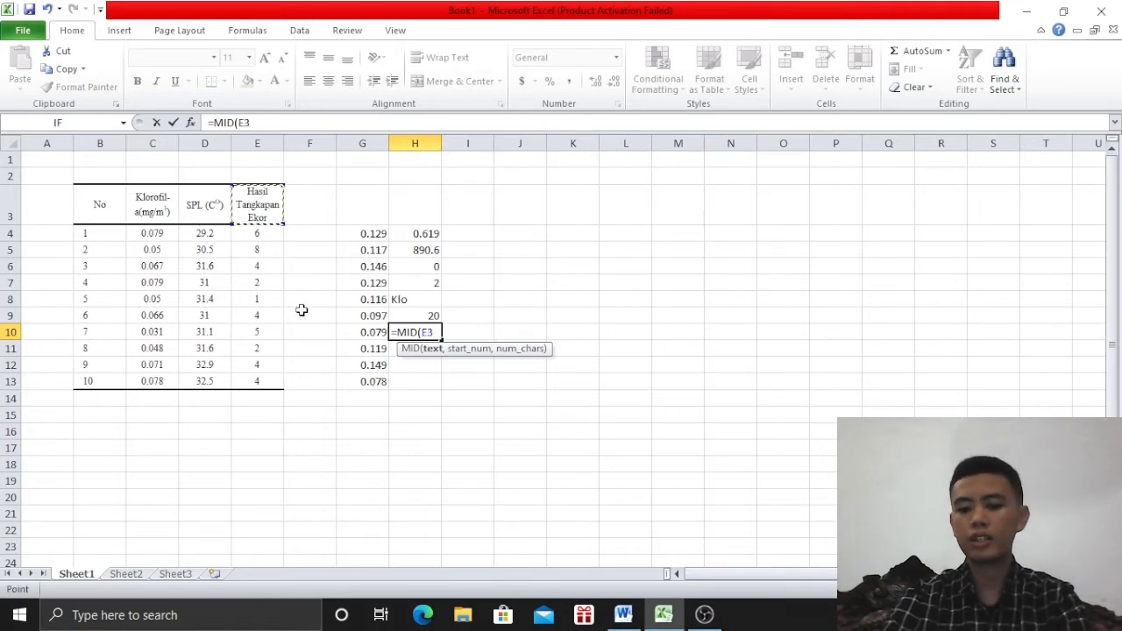
pyautogui.write(',3')
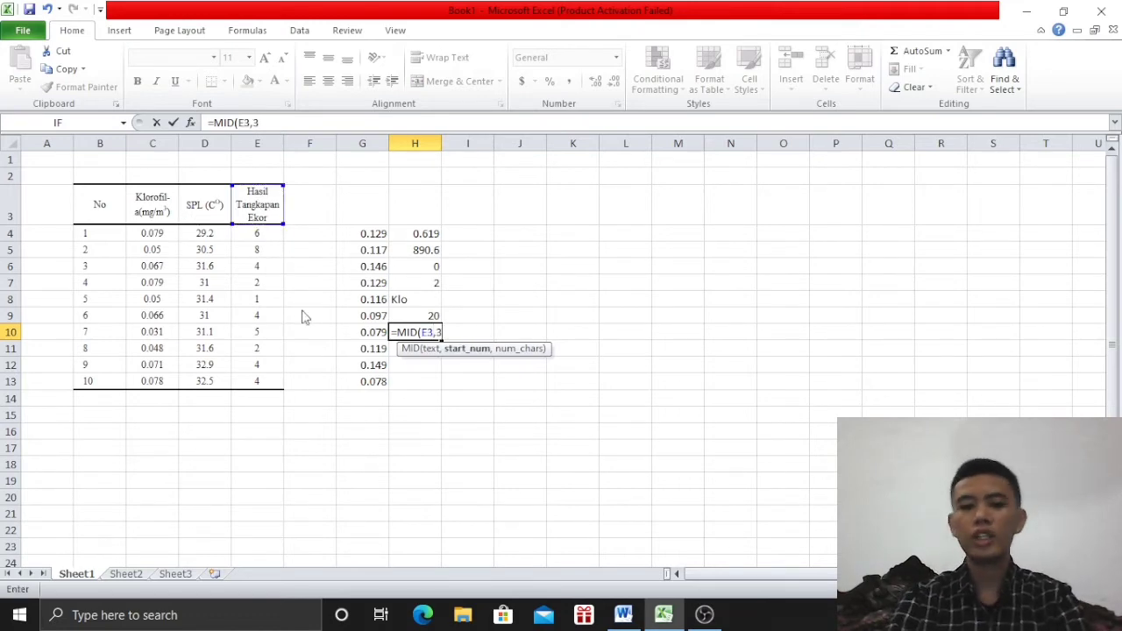
pyautogui.press('Return')
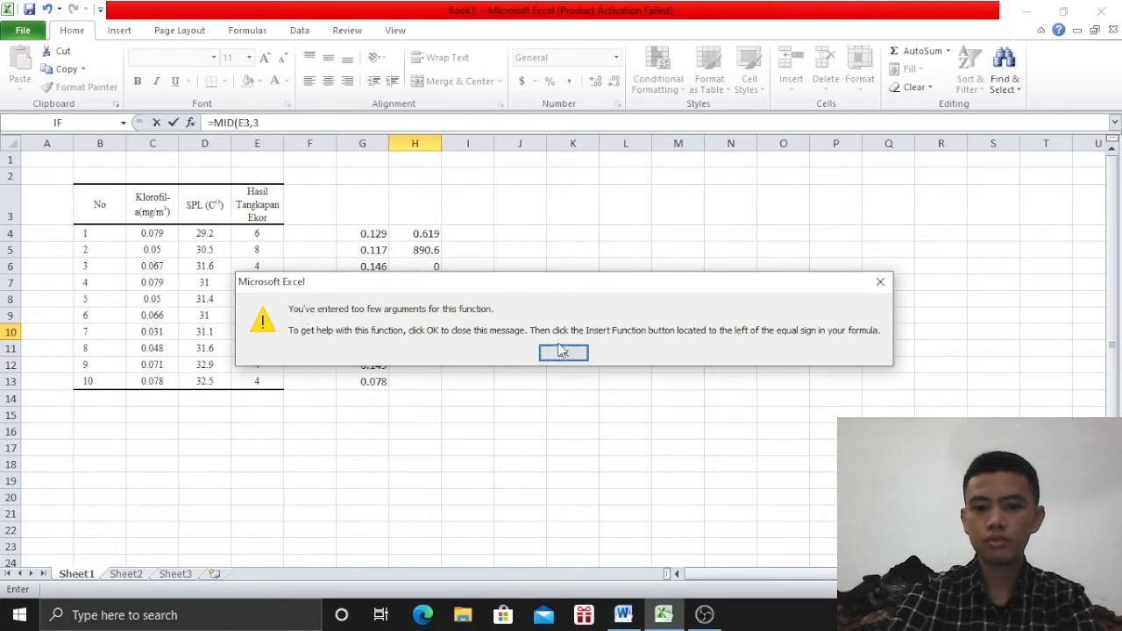
pyautogui.click(563, 352)
# Clear the unfinished MID formula and its leftover comma from H10.
pyautogui.press('Left')
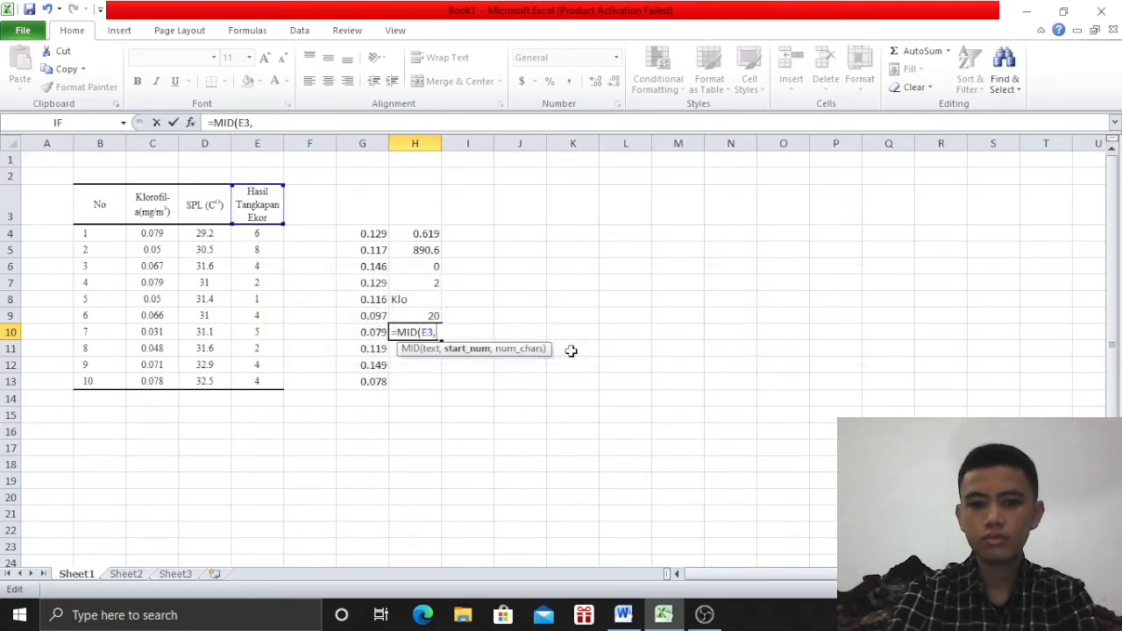
pyautogui.press('BackSpace')
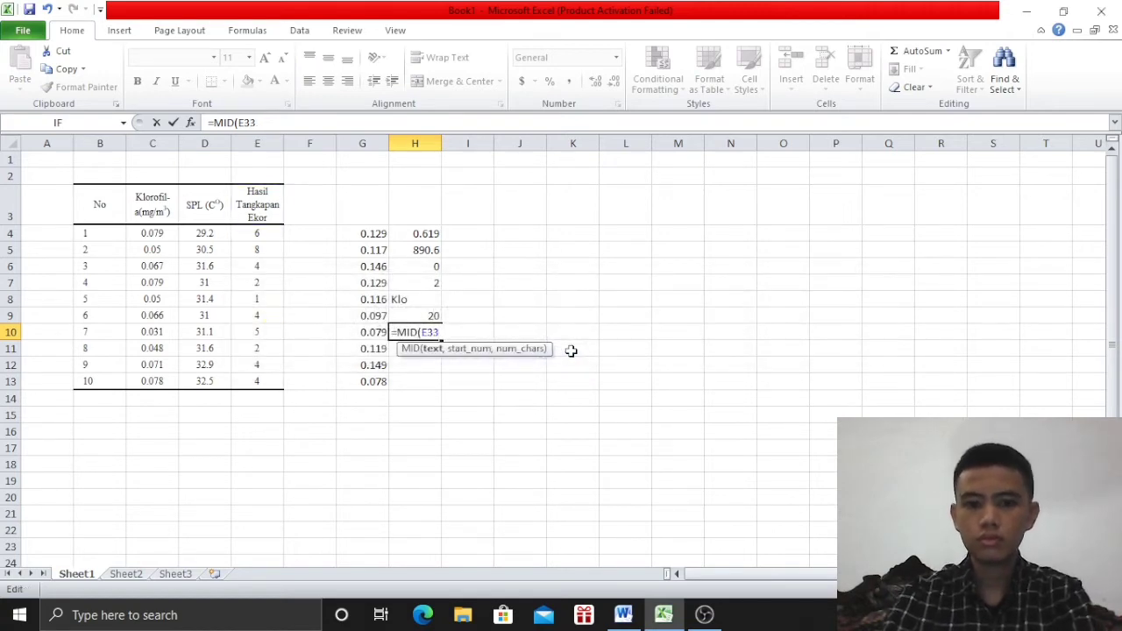
pyautogui.press('Return')
pyautogui.click(571, 352)
pyautogui.hotkey('ctrl', 'z')
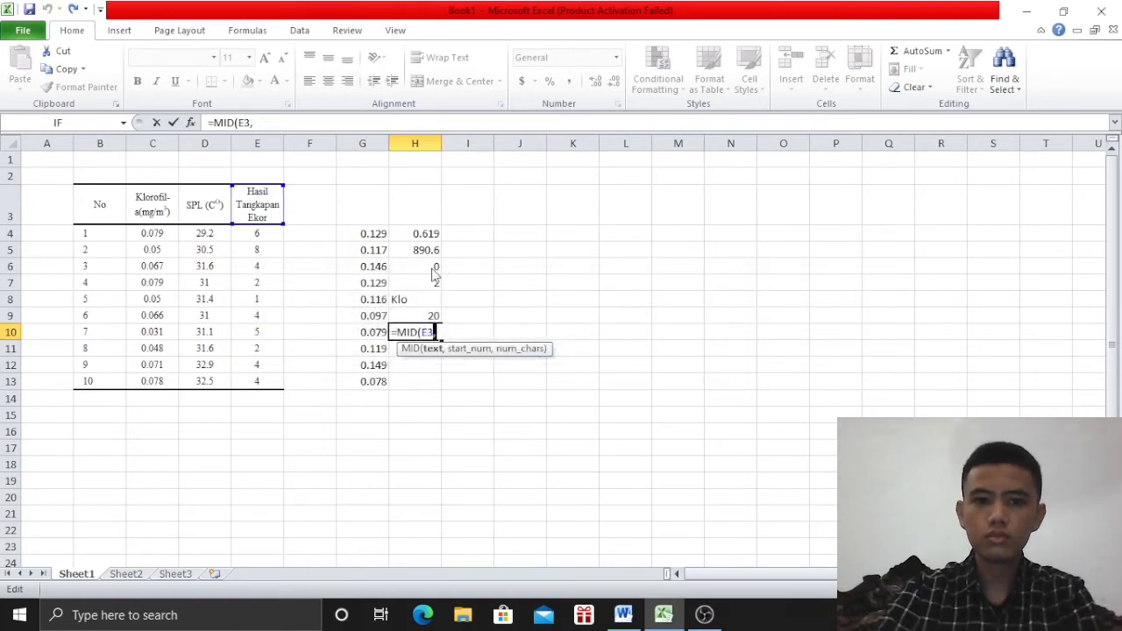
pyautogui.press('Return')
pyautogui.click(548, 357)
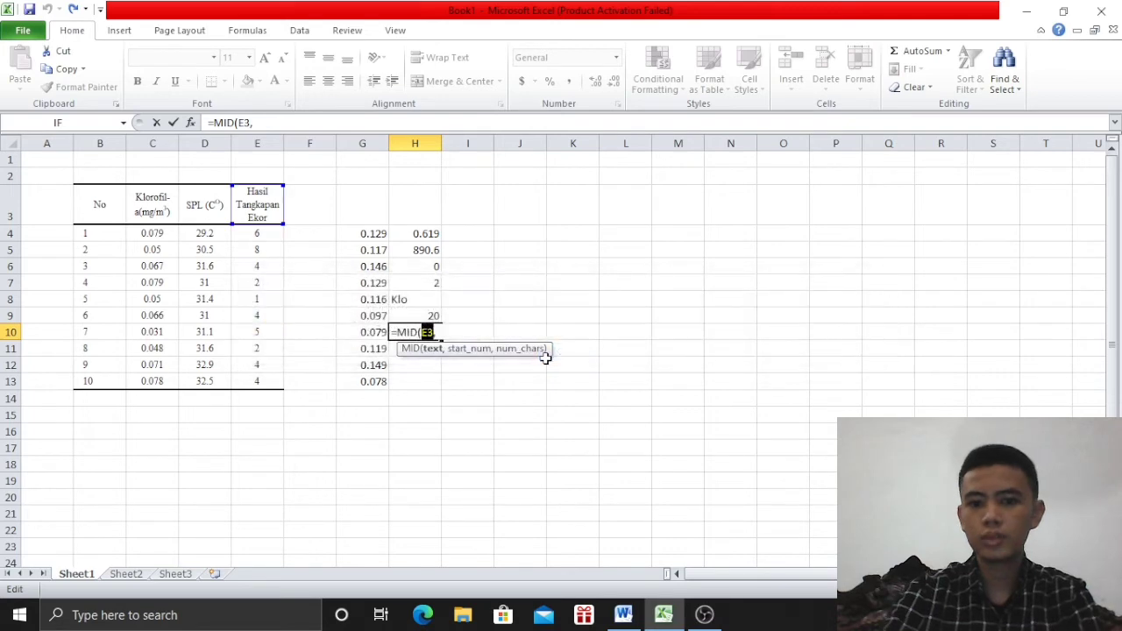
pyautogui.write('\\\\')
pyautogui.press('BackSpace')
pyautogui.press('BackSpace')
pyautogui.press('BackSpace')
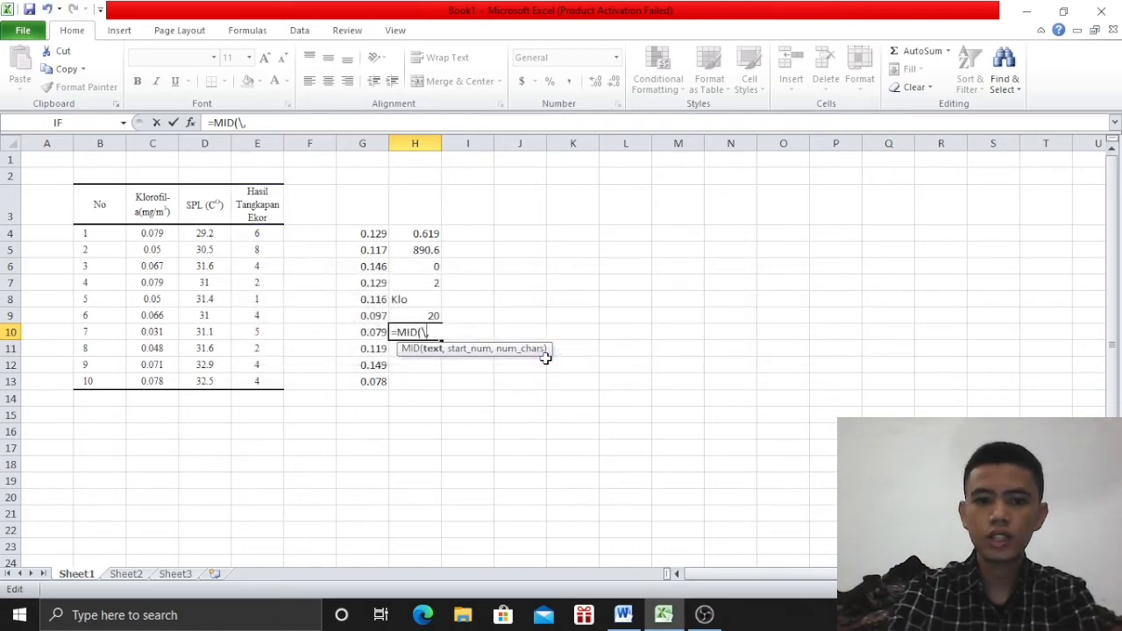
pyautogui.press('BackSpace')
pyautogui.press('BackSpace')
pyautogui.press('BackSpace')
pyautogui.press('BackSpace')
pyautogui.press('BackSpace')
pyautogui.press('BackSpace')
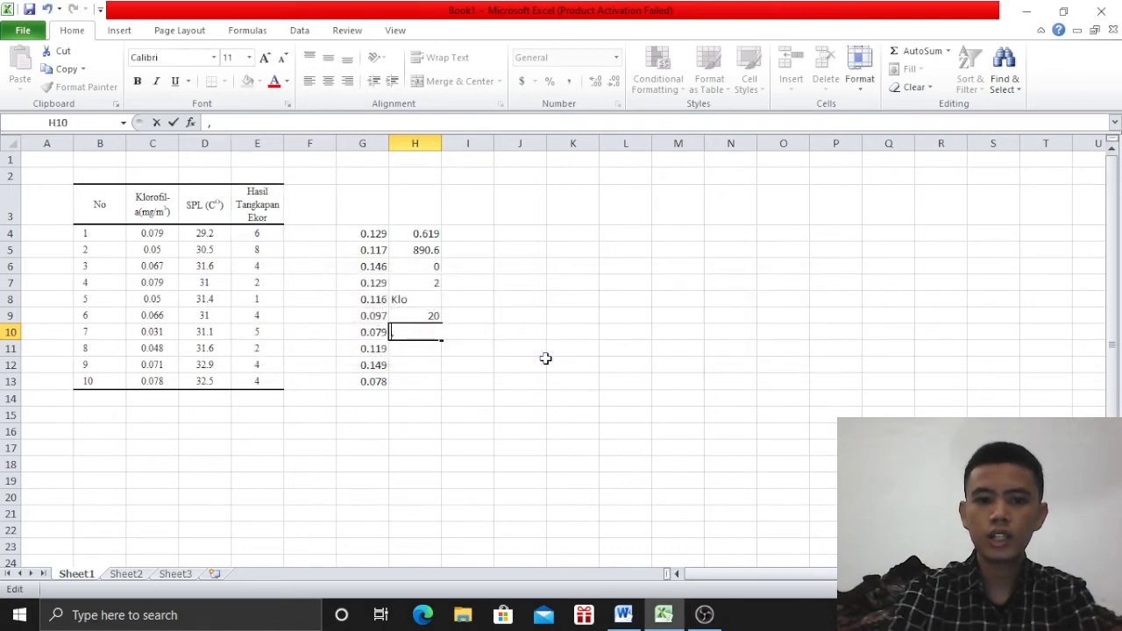
pyautogui.click(431, 281)
pyautogui.click(429, 300)
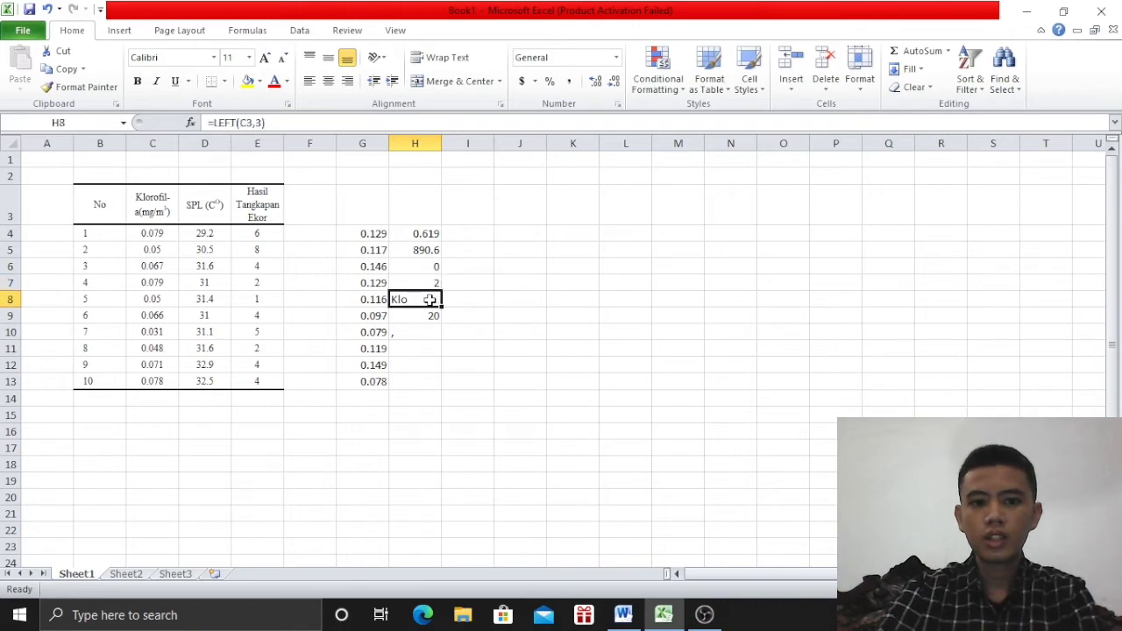
pyautogui.click(430, 328)
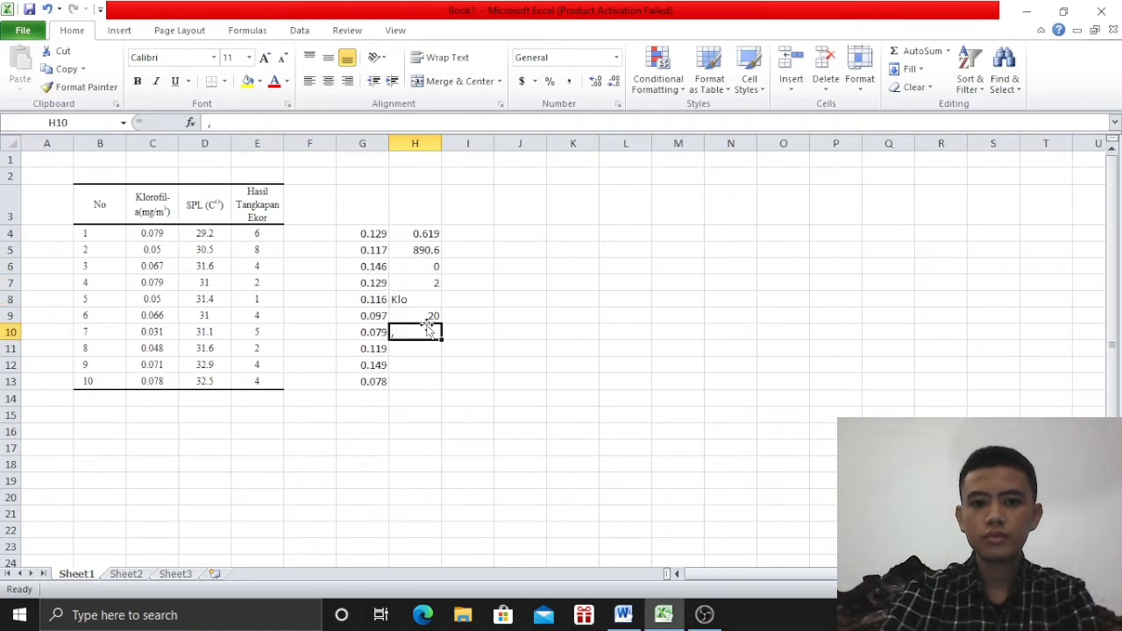
pyautogui.press('BackSpace')
# Enter the formula =MID(E3,4,6) in H10 to extract six characters of the catch header from the fourth one.
pyautogui.write('=')
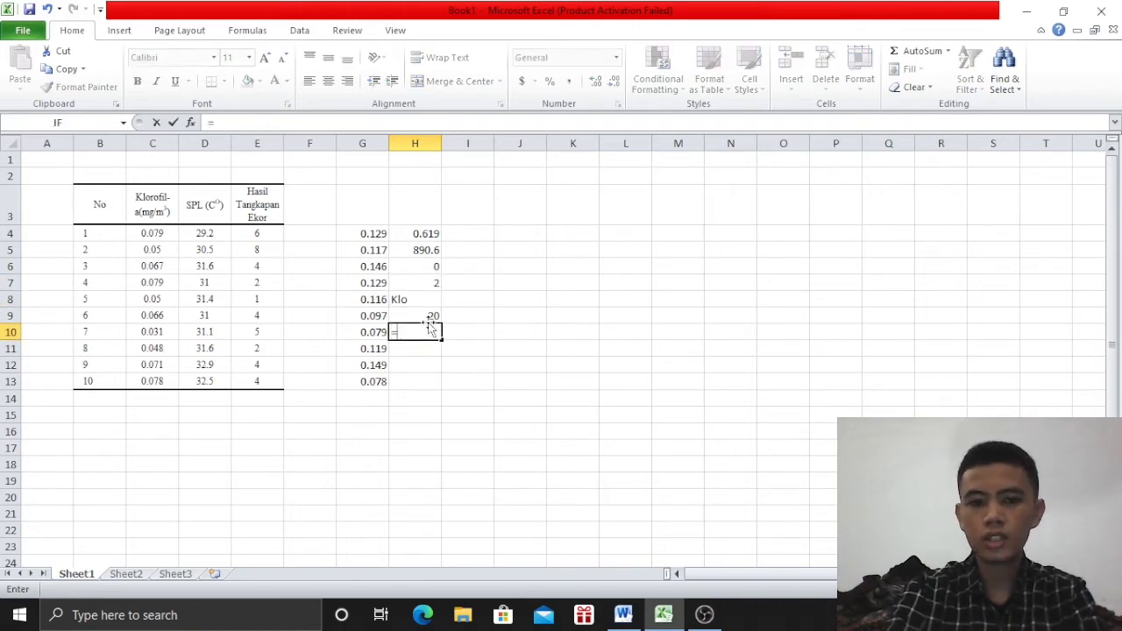
pyautogui.write('MID')
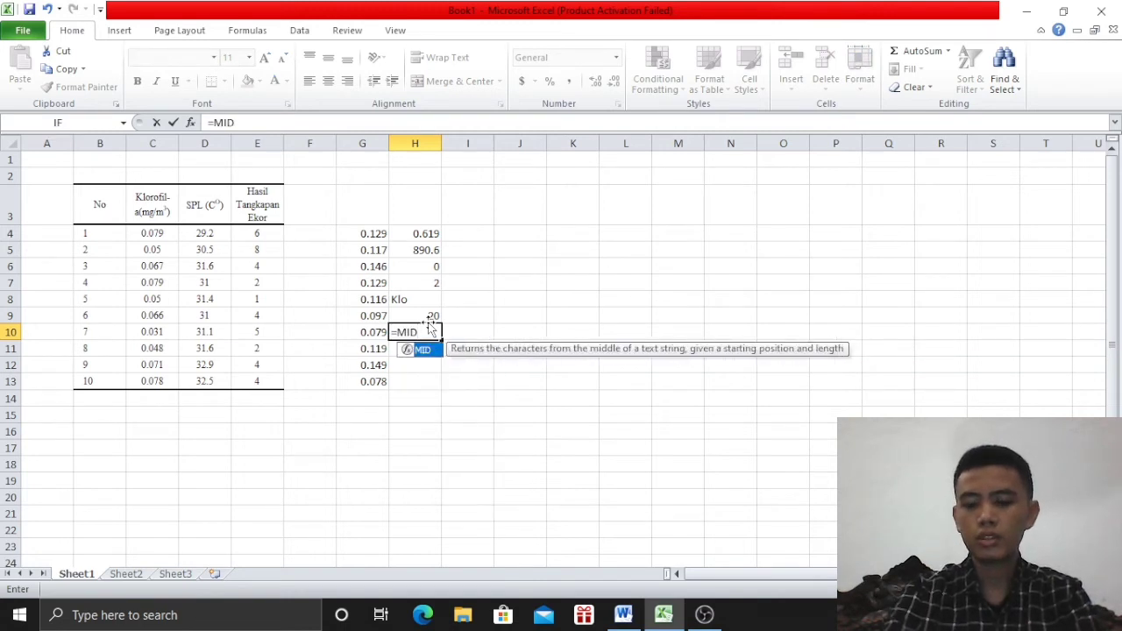
pyautogui.write('(')
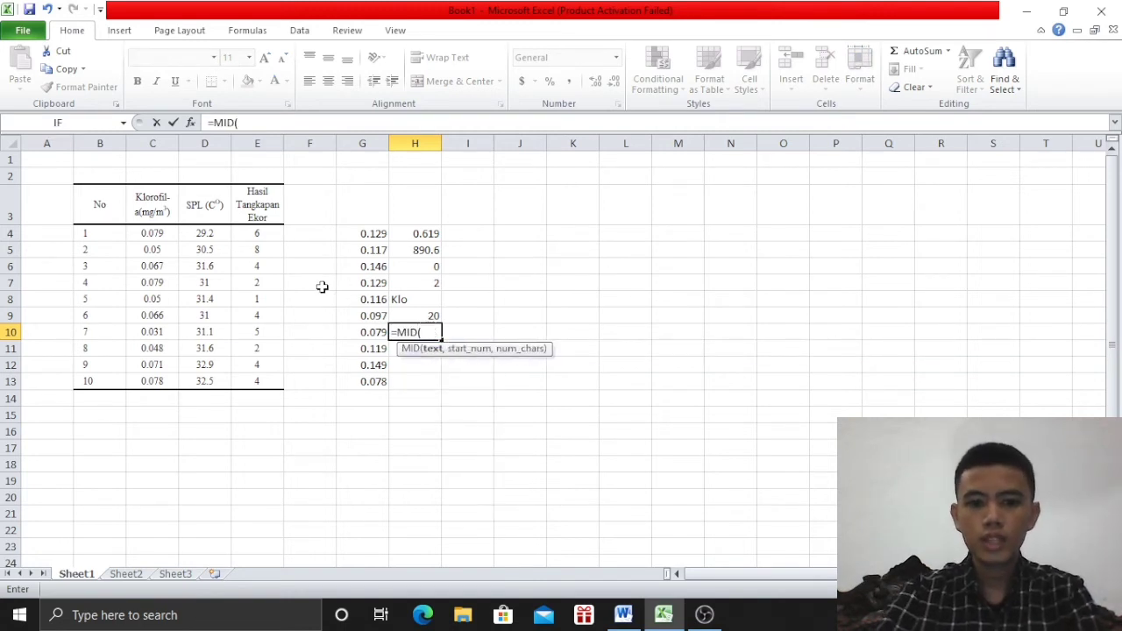
pyautogui.click(271, 207)
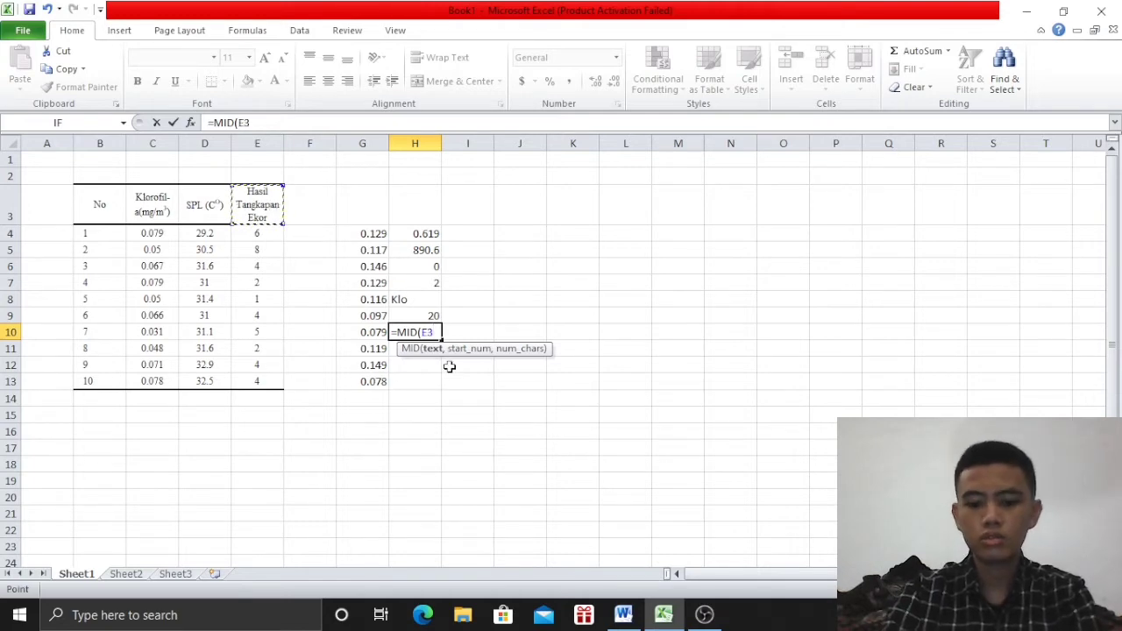
pyautogui.write(',4')
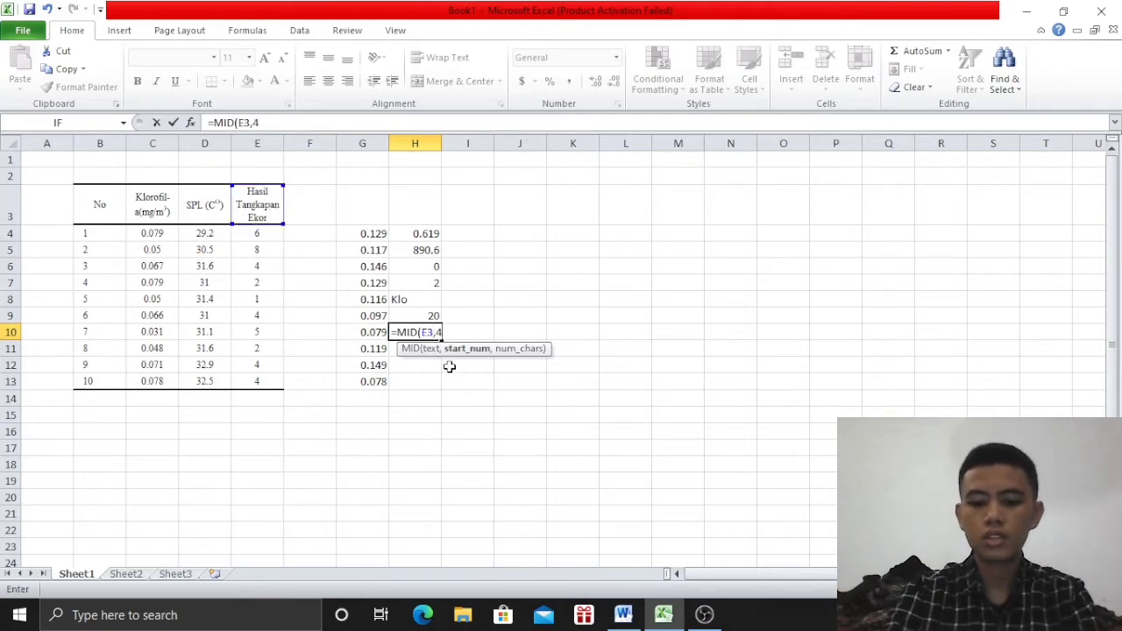
pyautogui.write(',6')
pyautogui.press('Return')
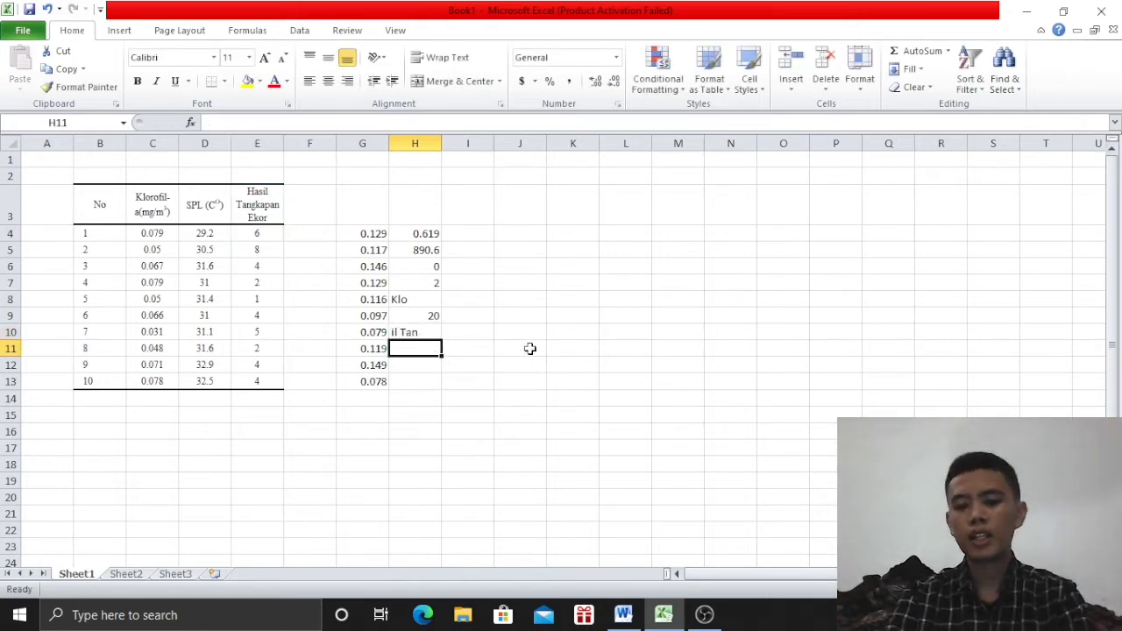
# Start an IF function in H11 through its function arguments, with the logical test E4>10.
pyautogui.write('=')
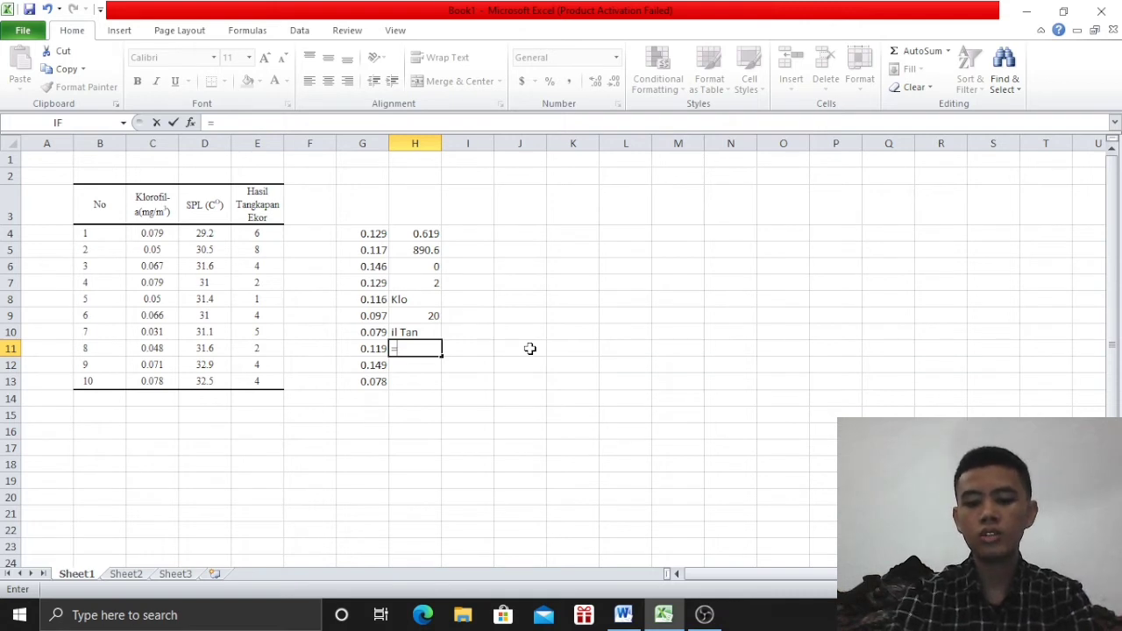
pyautogui.write('IF')
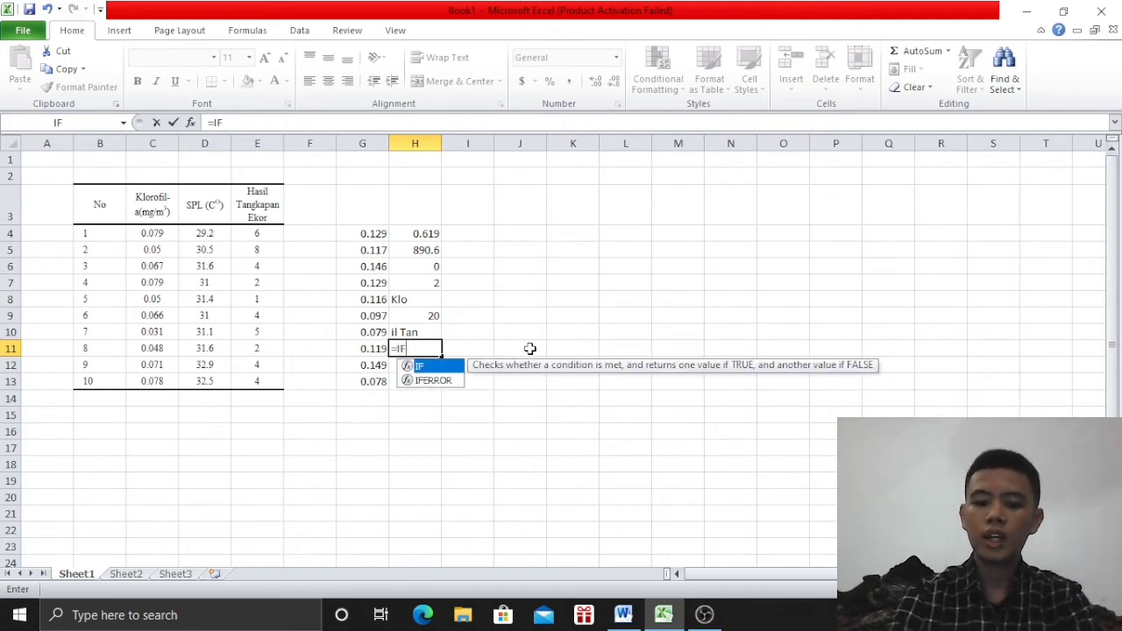
pyautogui.write('(')
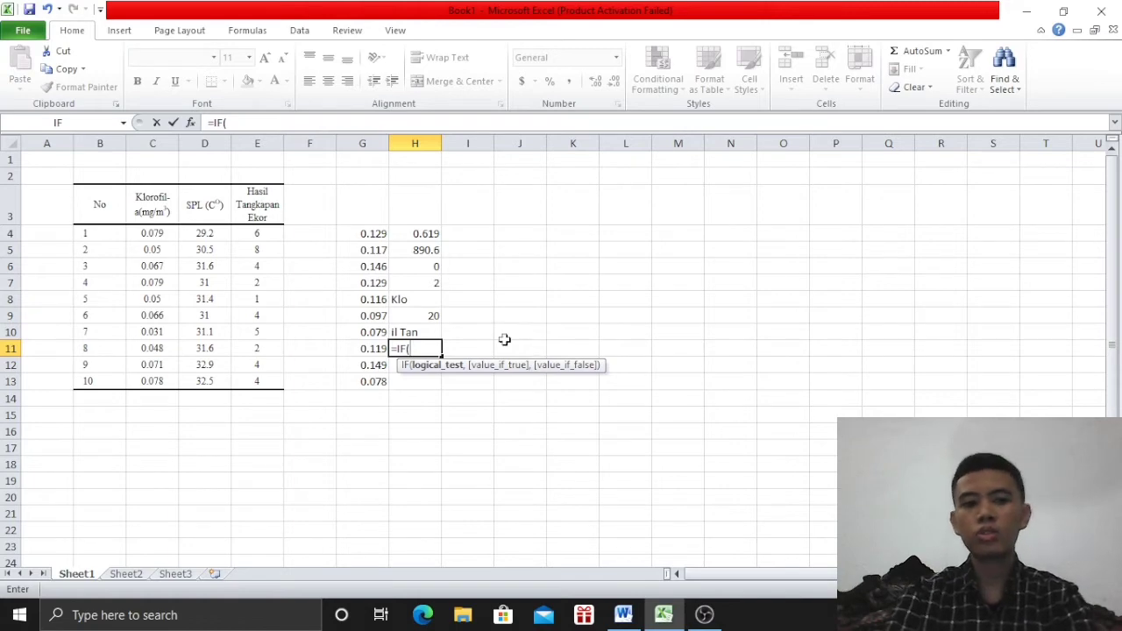
pyautogui.click(194, 126)
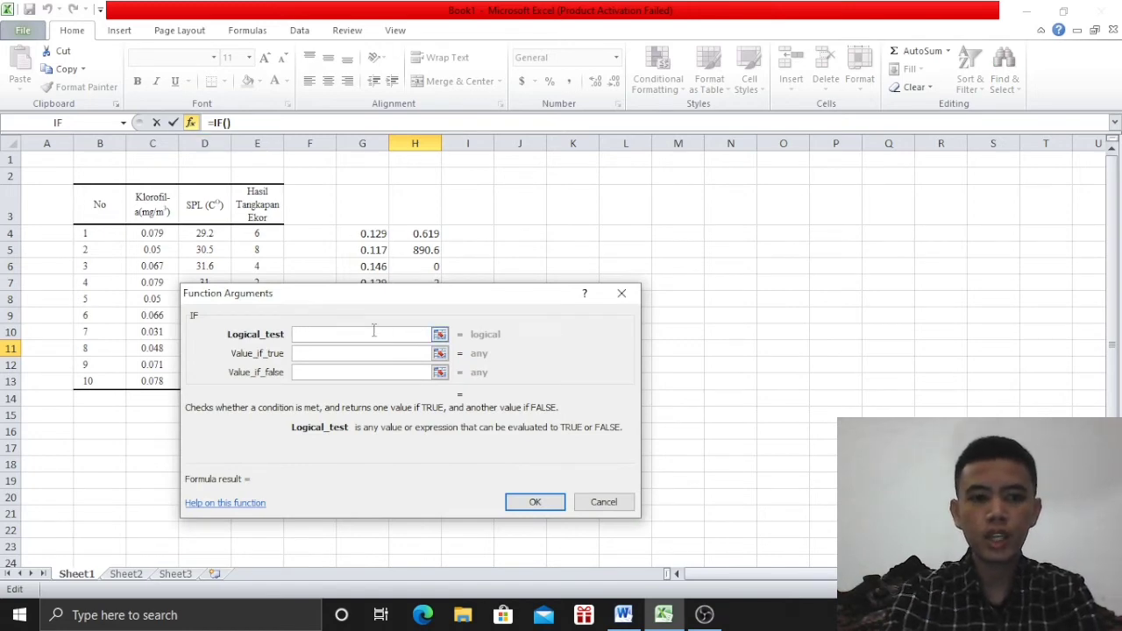
pyautogui.write('E$')
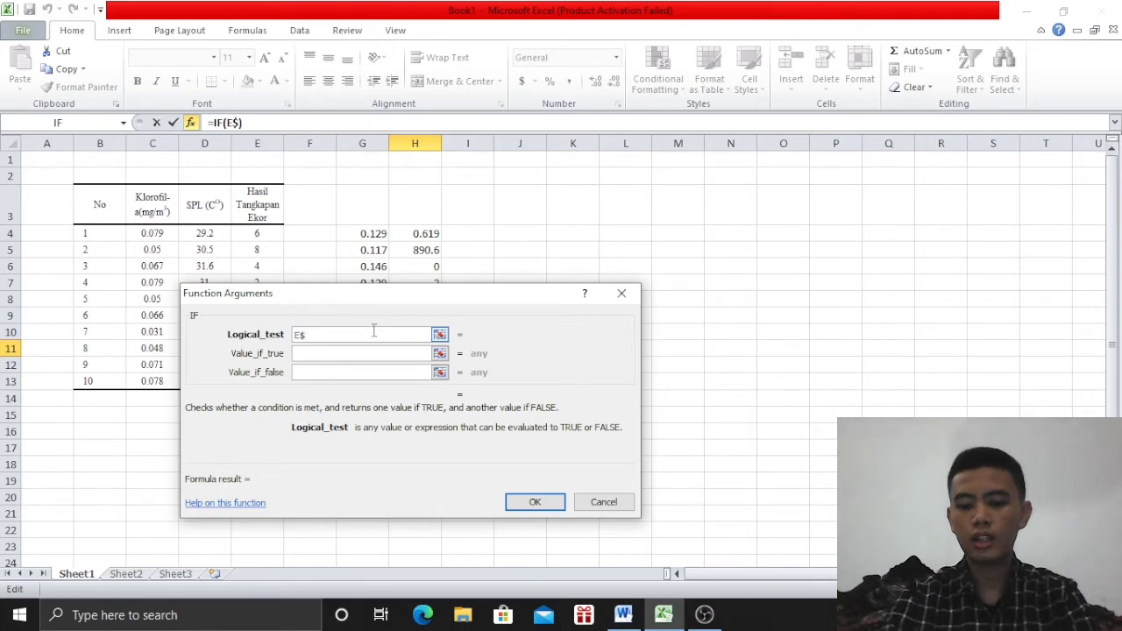
pyautogui.press('BackSpace')
pyautogui.write('4')
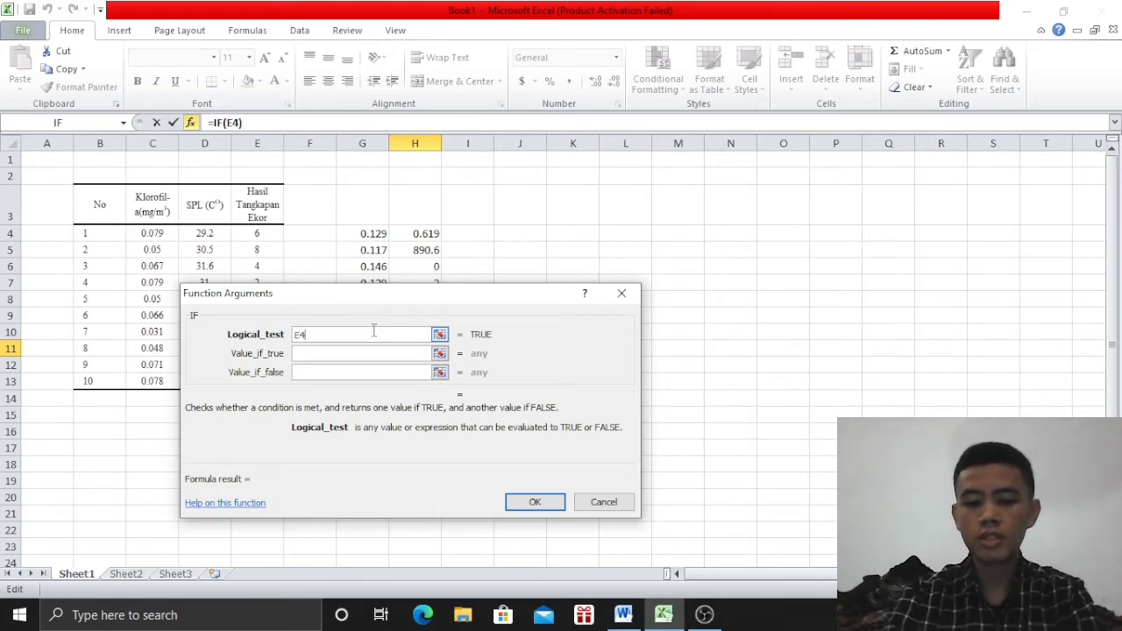
pyautogui.write('>10')
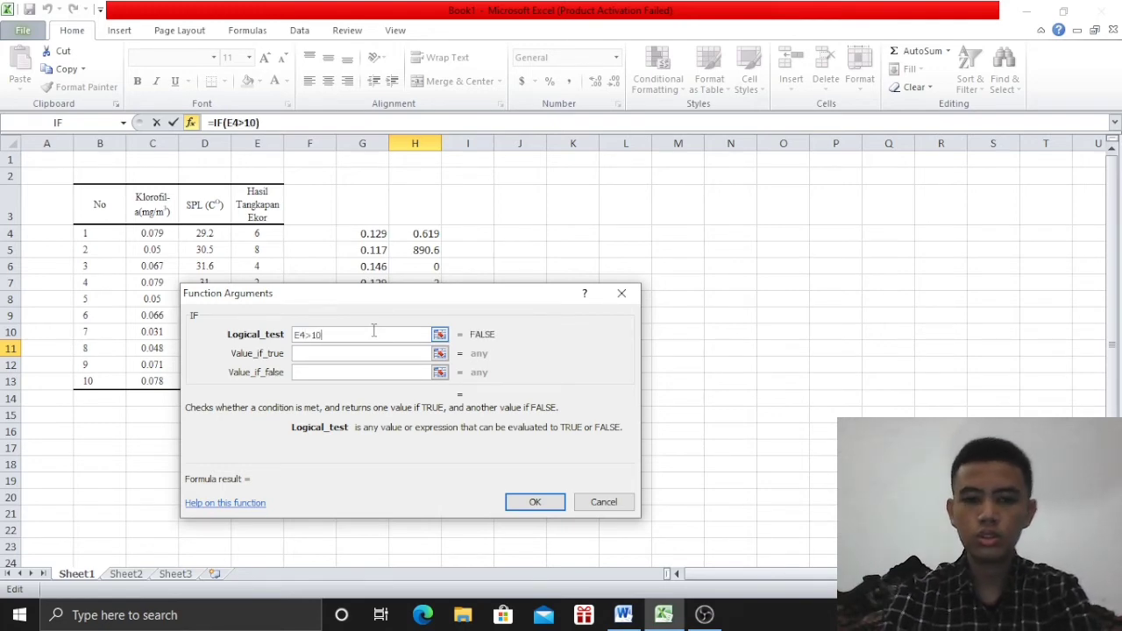
# Set the IF function to return BESAR when true and KECIL when false, and enter it in H11.
pyautogui.click(357, 350)
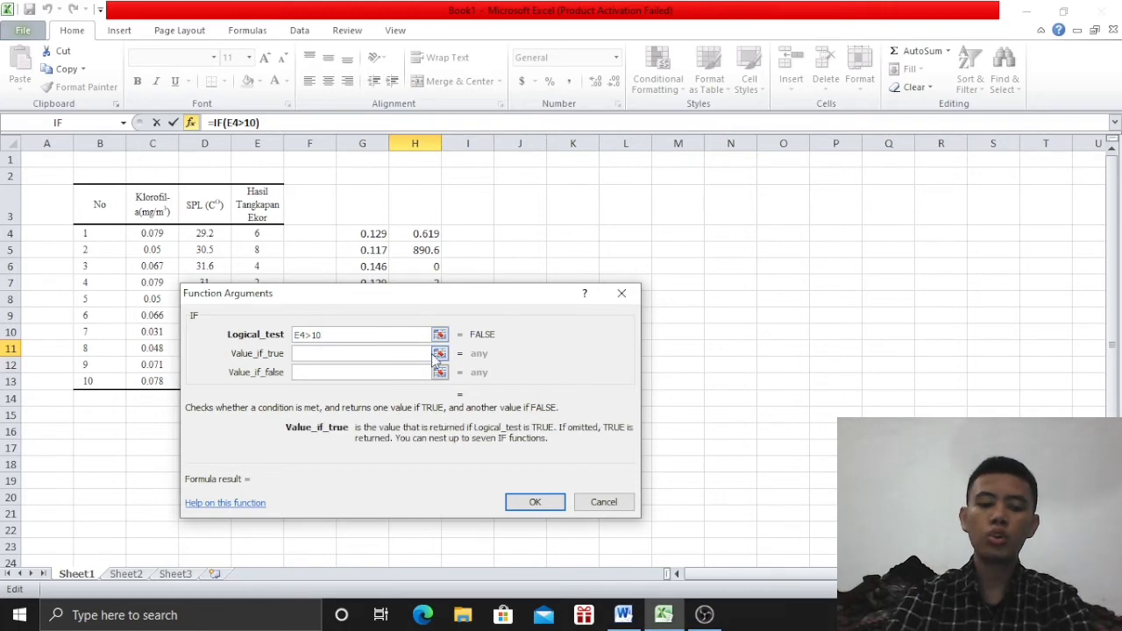
pyautogui.write('BENA')
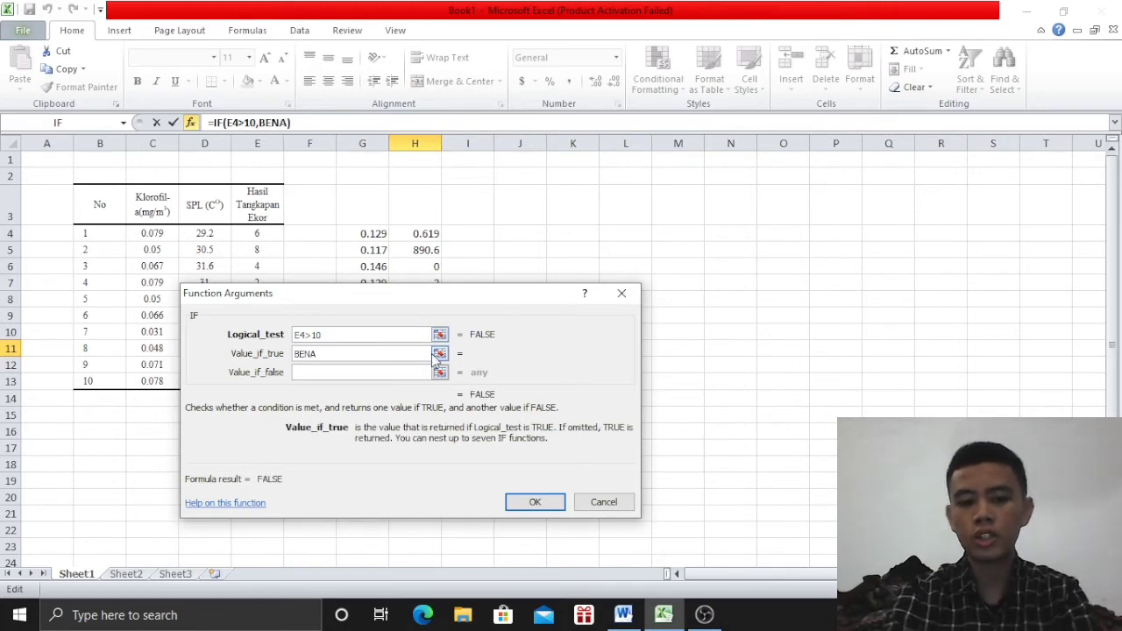
pyautogui.press('BackSpace')
pyautogui.write('SAR')
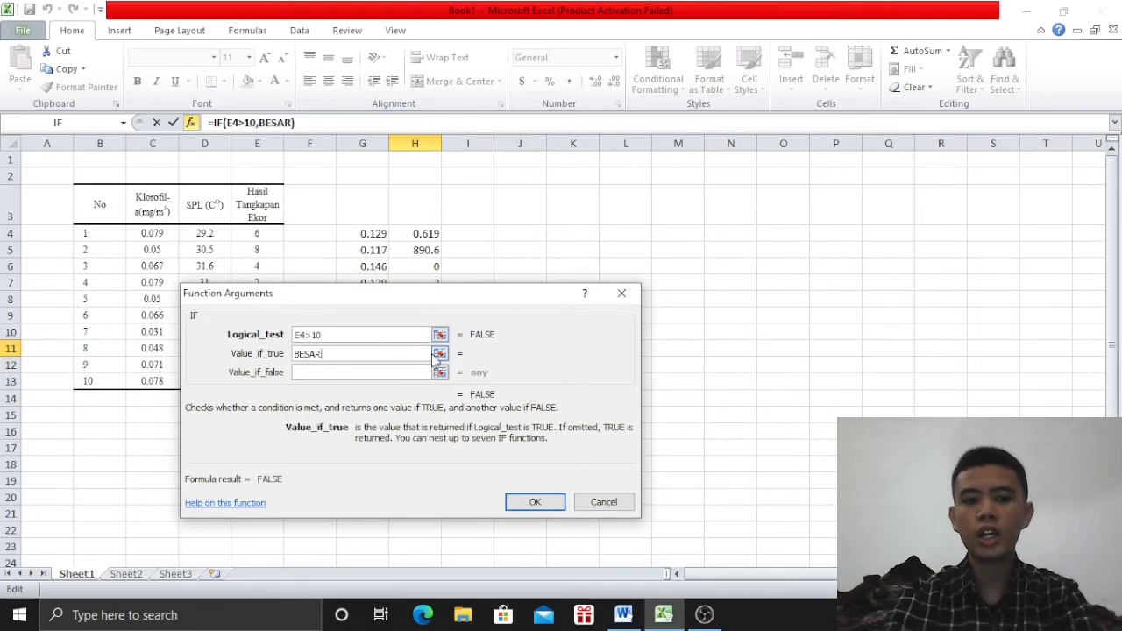
pyautogui.click(352, 379)
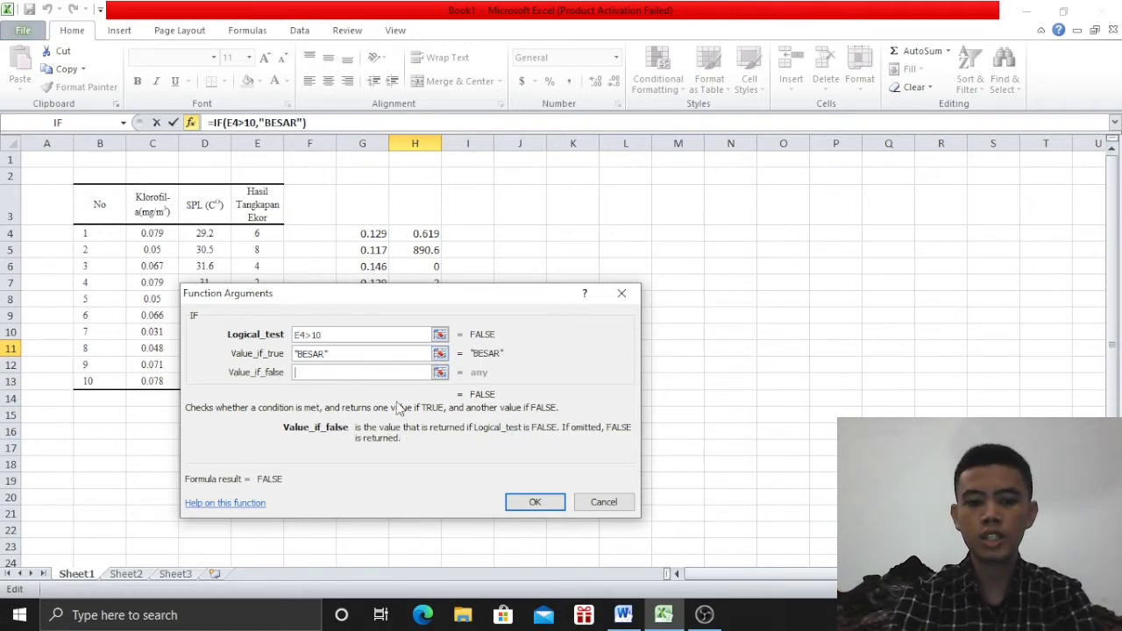
pyautogui.write('S')
pyautogui.press('BackSpace')
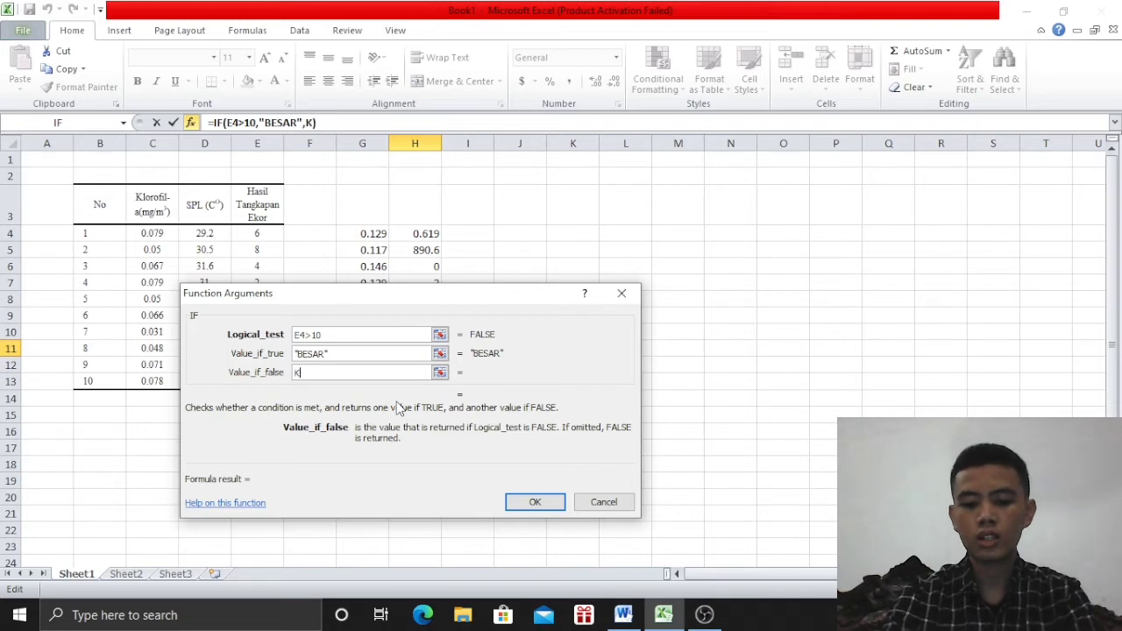
pyautogui.write('KECIL')
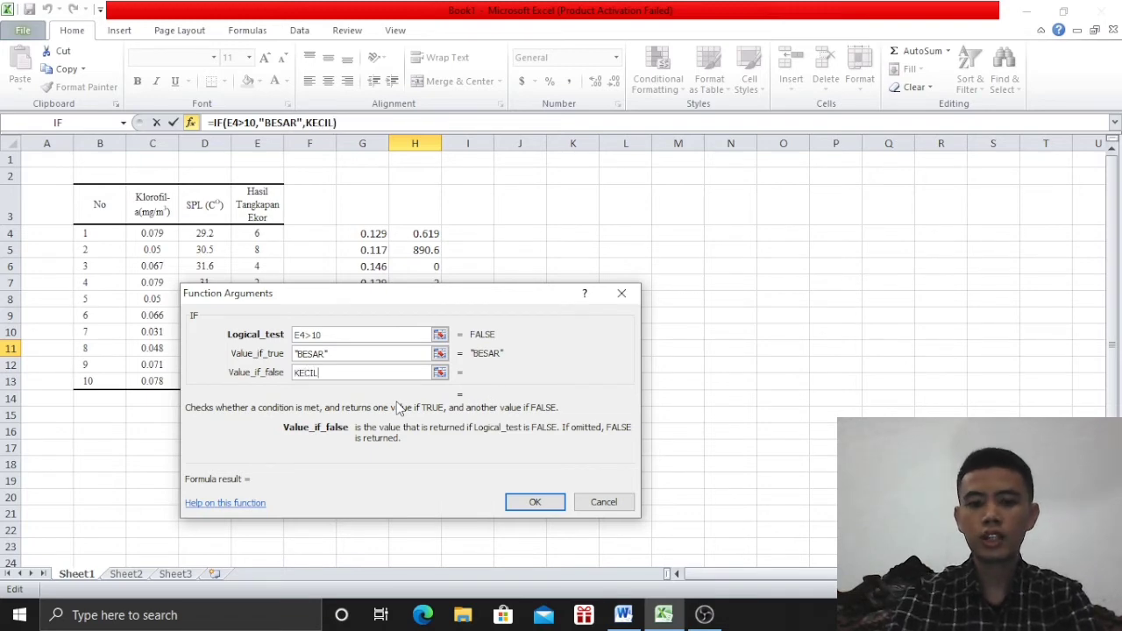
pyautogui.press('Return')
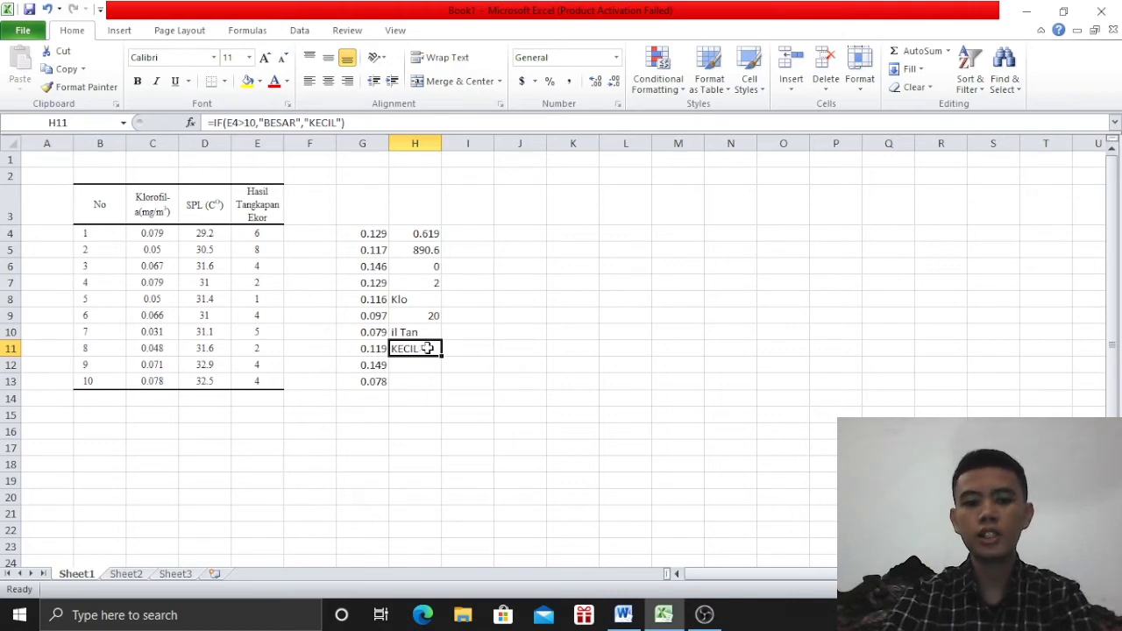
pyautogui.click(258, 235)
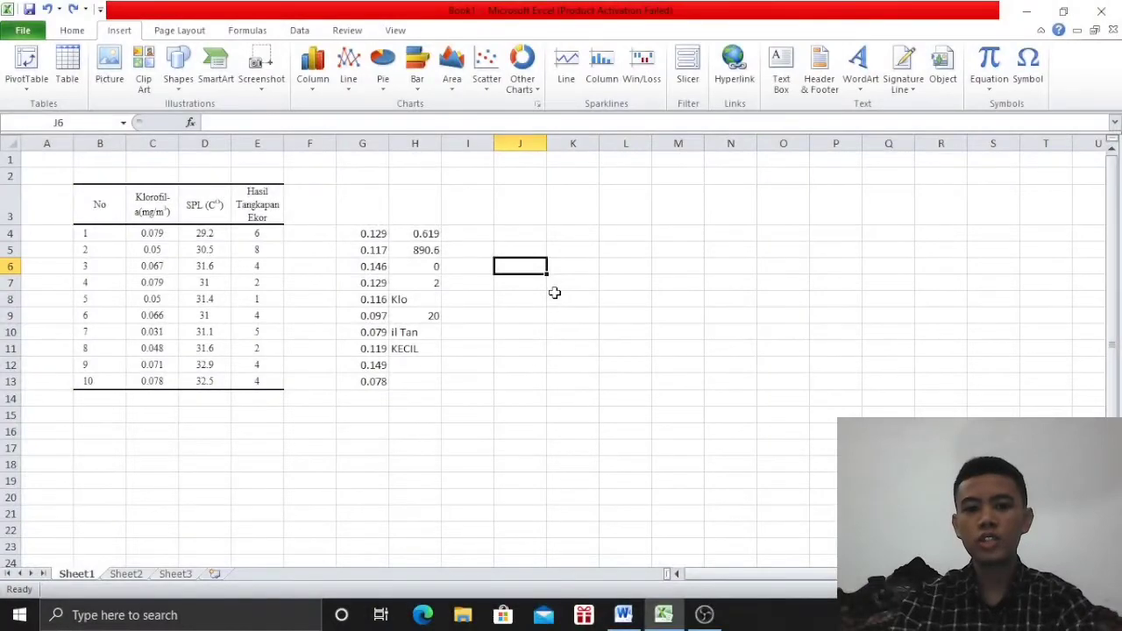
# Enter the formula =MAX(C4:E13) in J4 to find the largest value in the table.
pyautogui.click(479, 236)
pyautogui.click(481, 250)
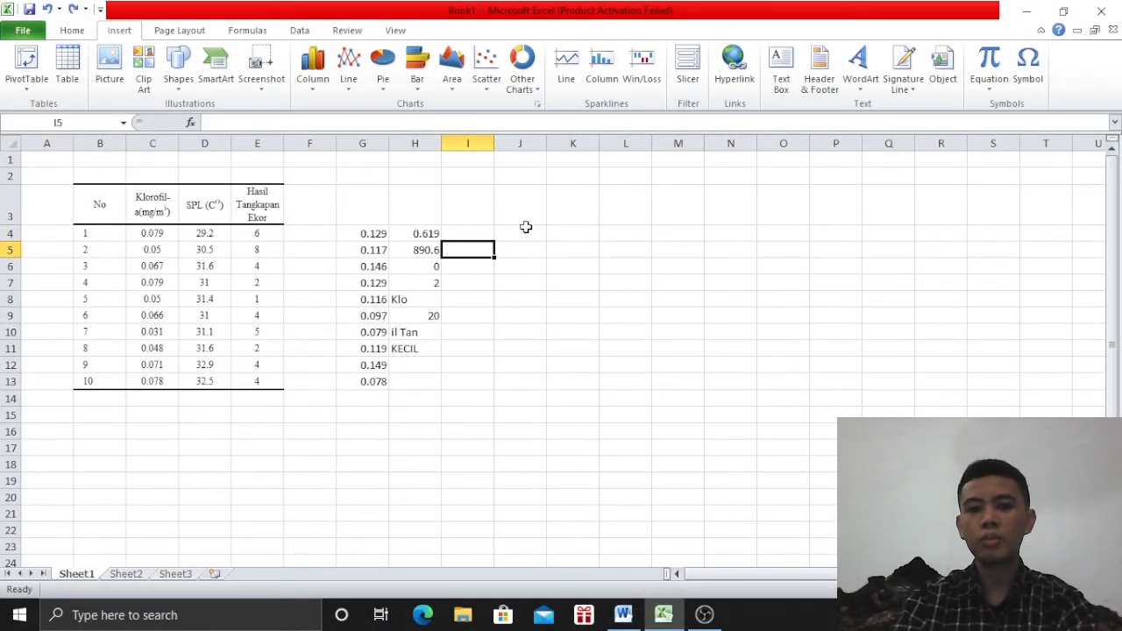
pyautogui.click(527, 230)
pyautogui.write('=')
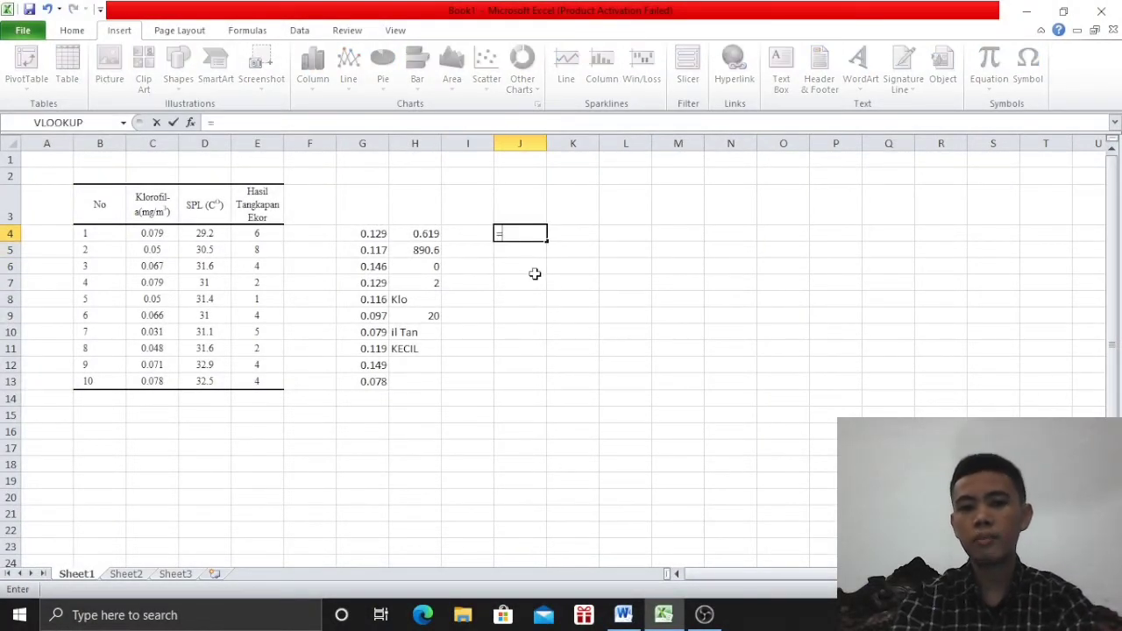
pyautogui.write('MAX')
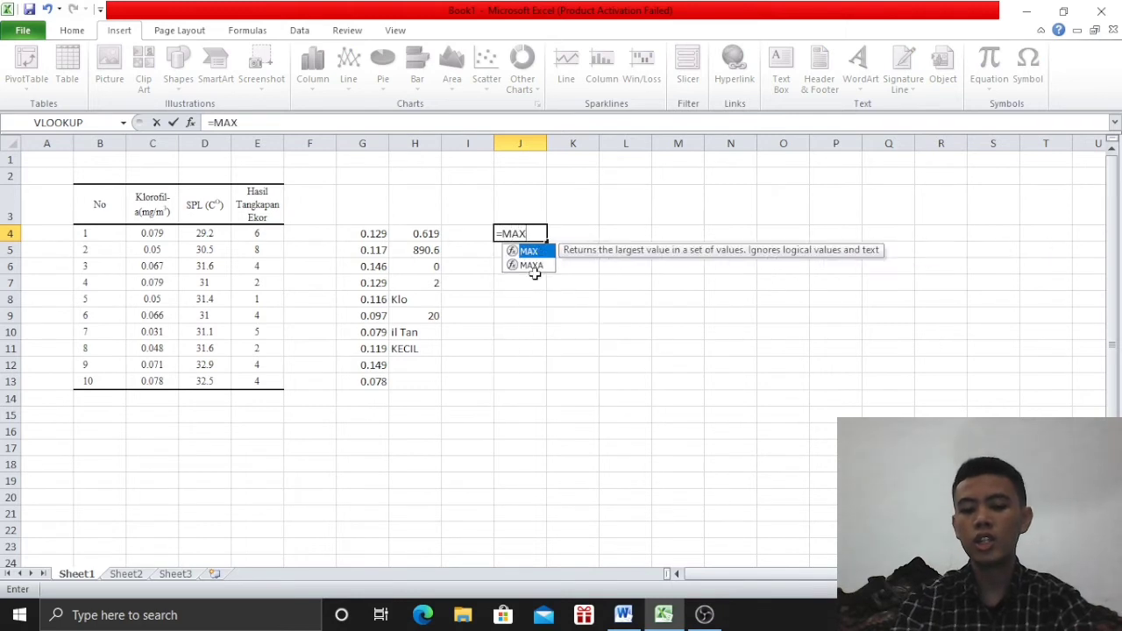
pyautogui.write('(')
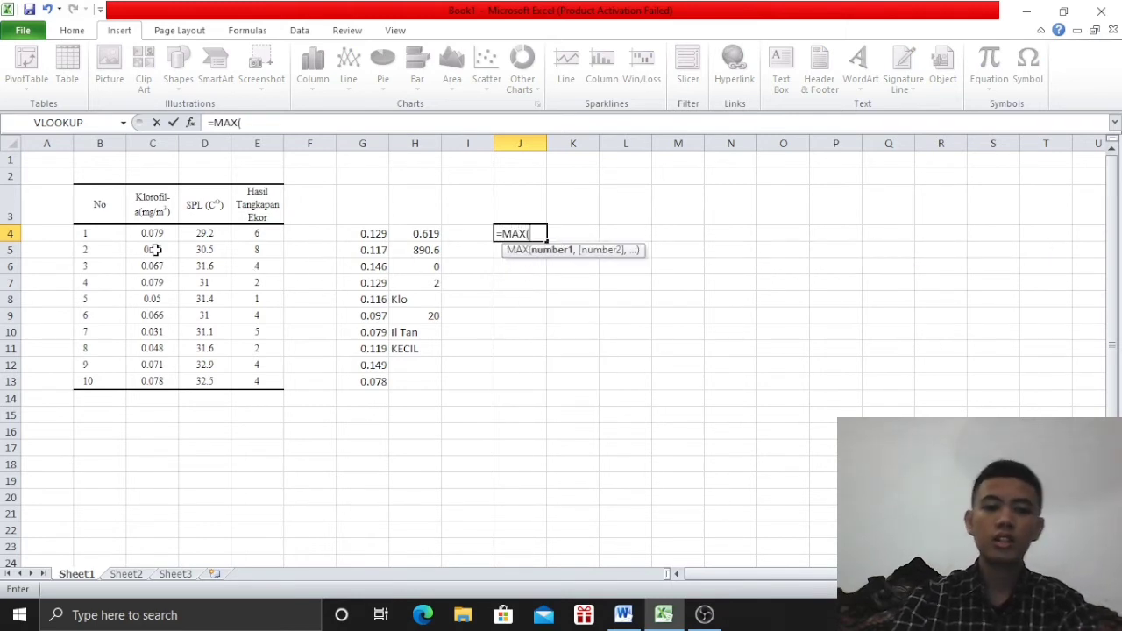
pyautogui.moveTo(152, 232); pyautogui.dragTo(254, 384)
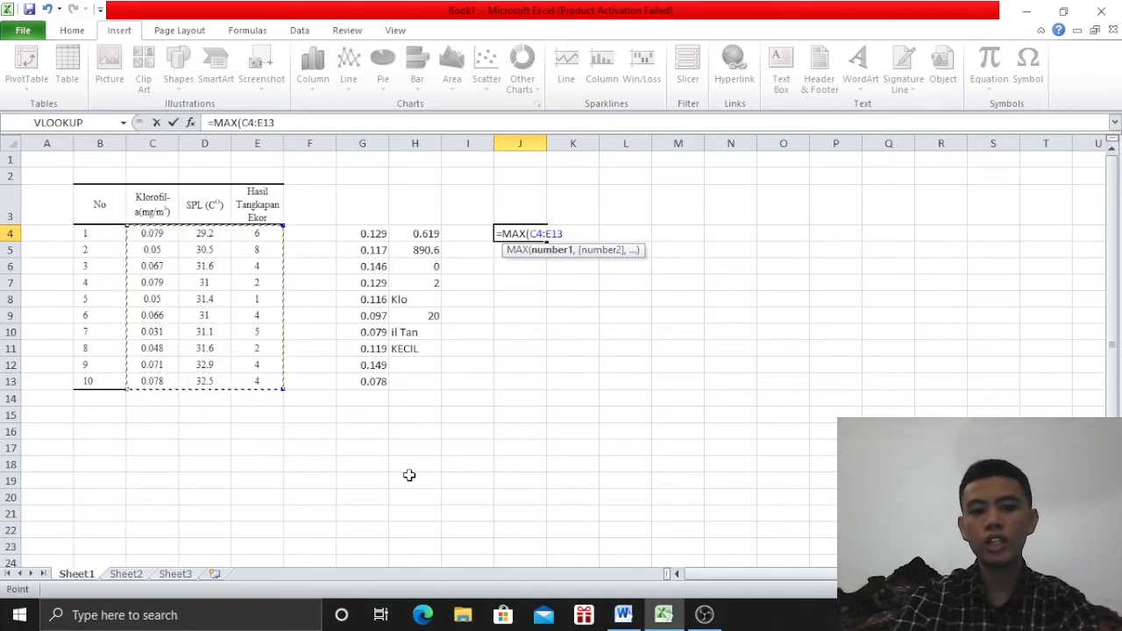
pyautogui.press('Return')
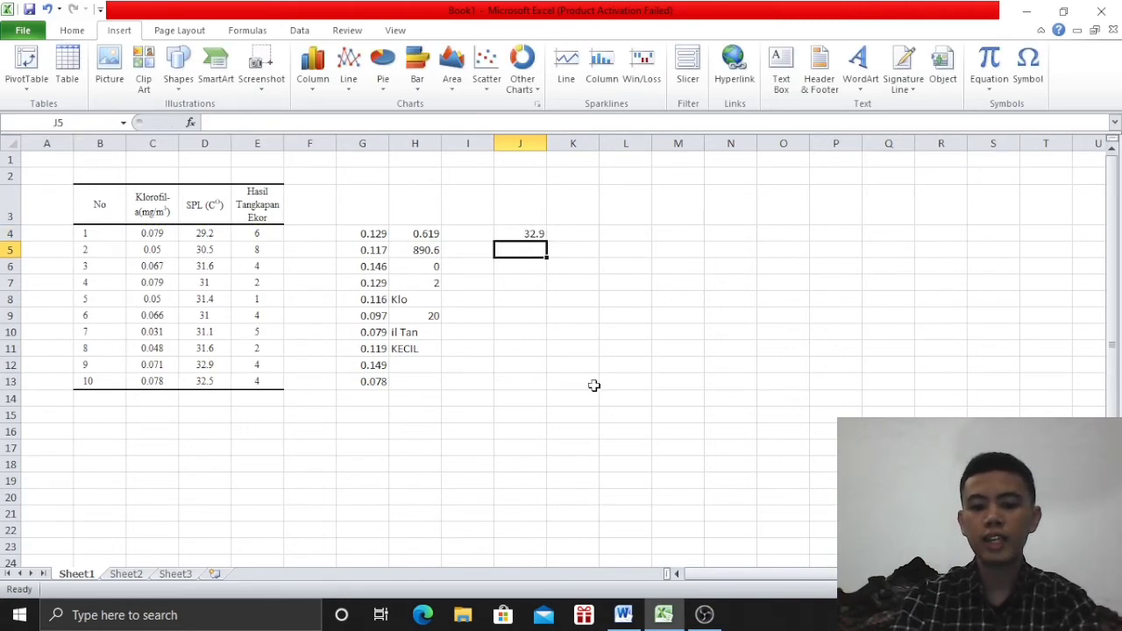
# Enter the formula =MIN(C4:E13) in J5 to find the smallest value, and review the MIN and MAX formulas.
pyautogui.write('=')
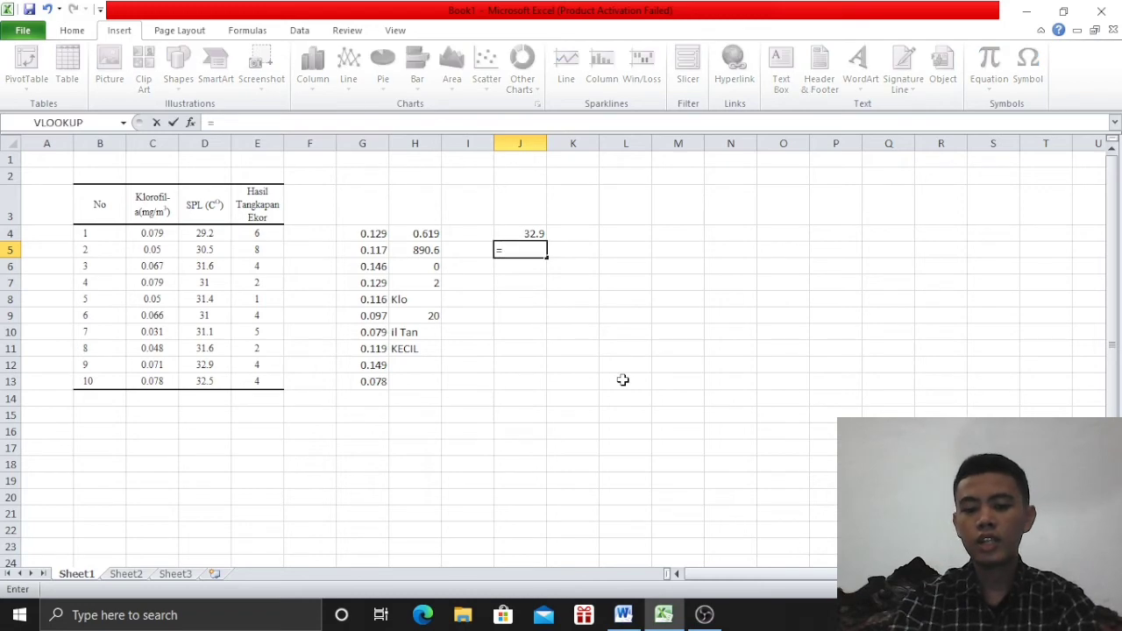
pyautogui.write('MIN')
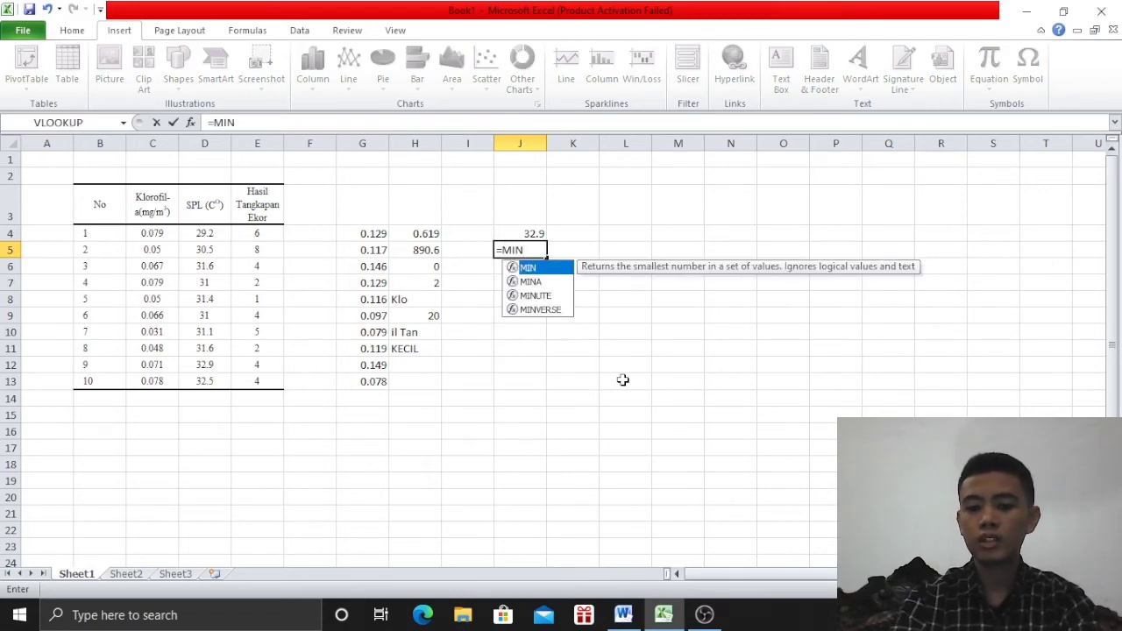
pyautogui.write('(')
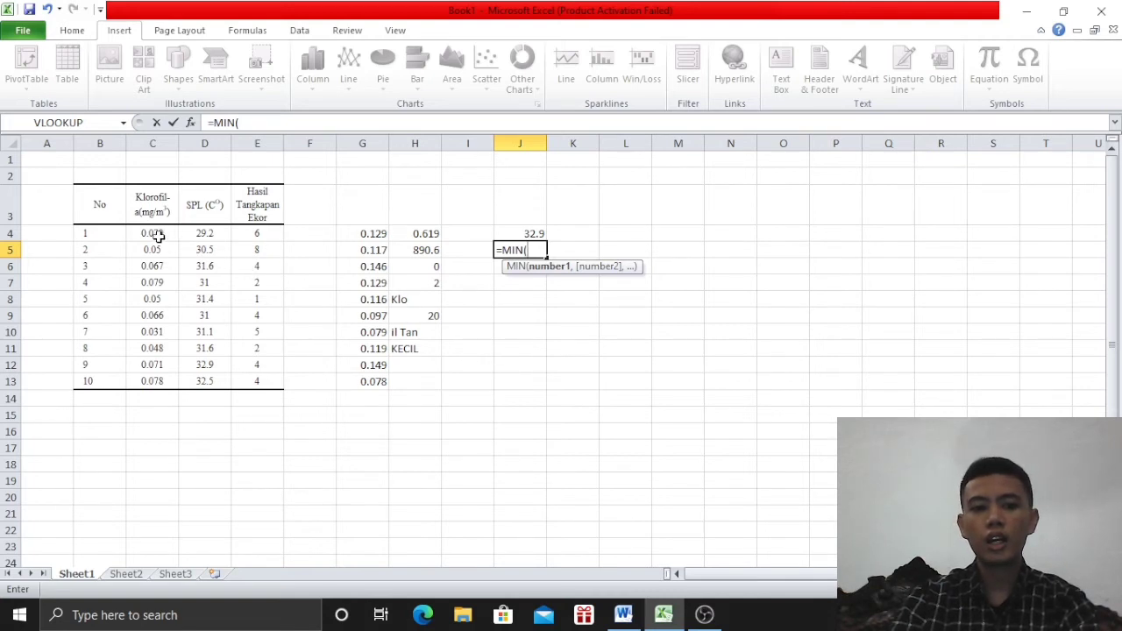
pyautogui.moveTo(157, 235); pyautogui.dragTo(270, 395)
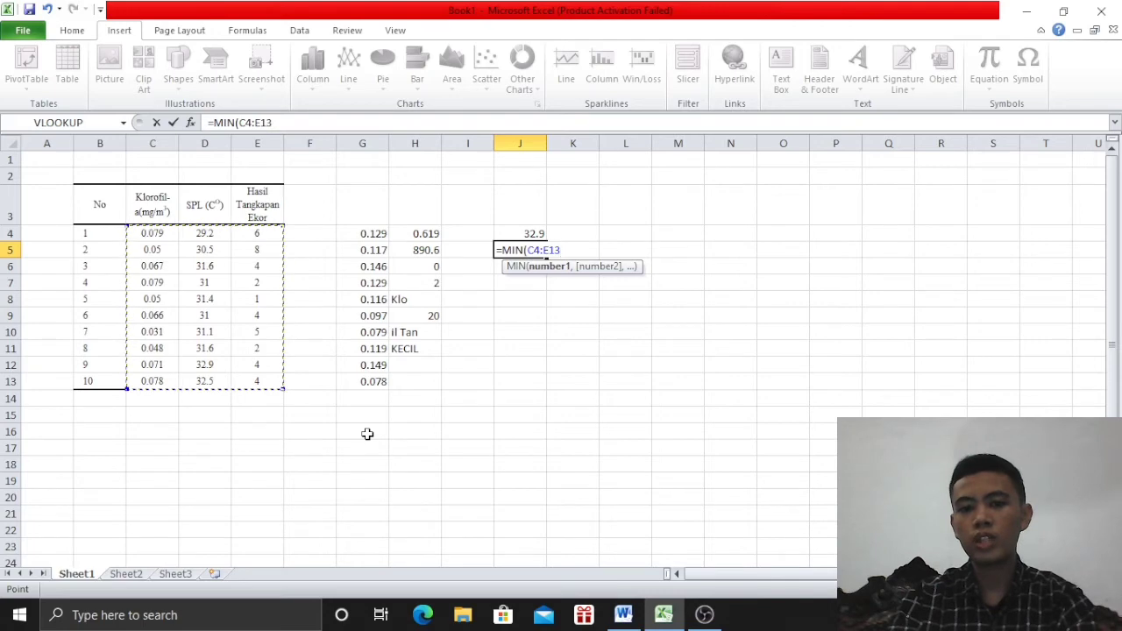
pyautogui.press('Return')
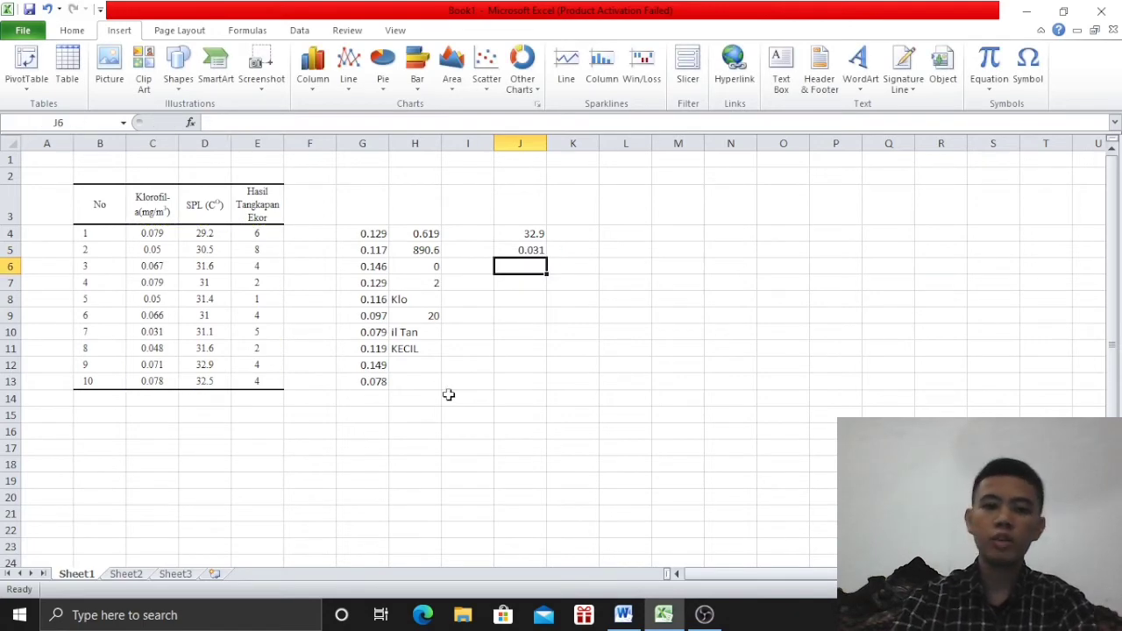
pyautogui.click(535, 249)
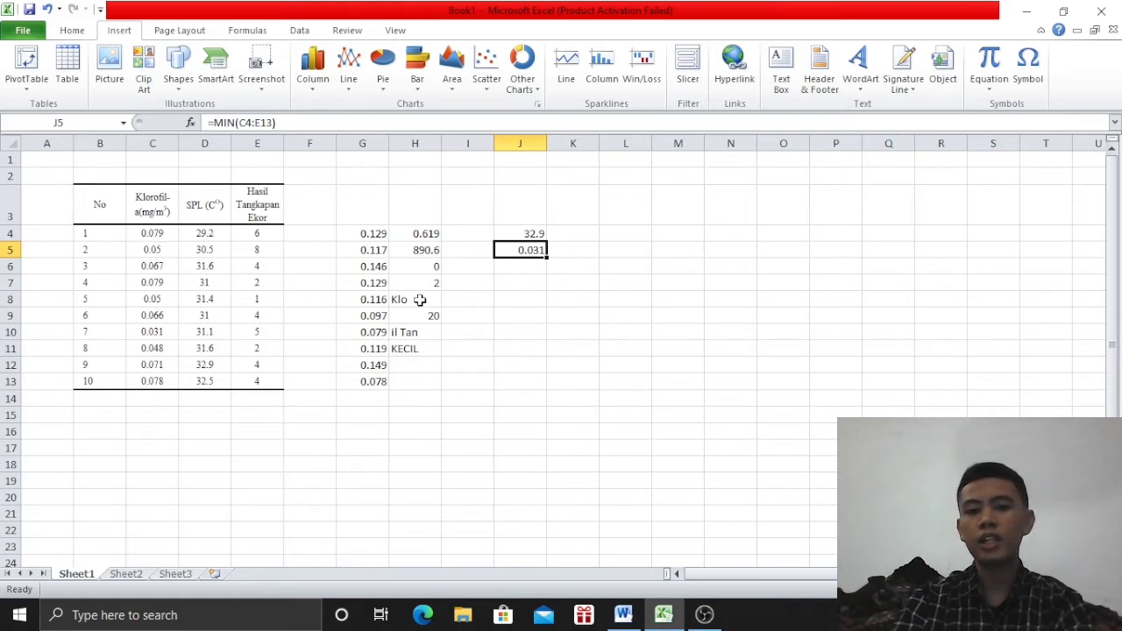
pyautogui.click(531, 233)
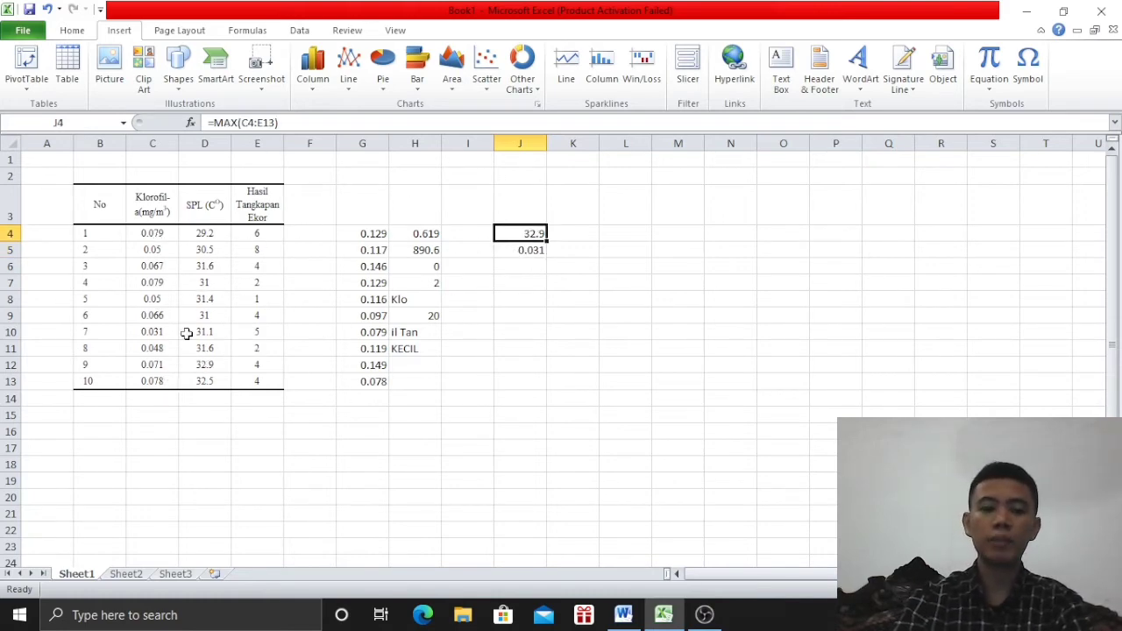
# Enter the formula =D5-D4 in J6 to subtract the first SPL value from the second.
pyautogui.click(501, 270)
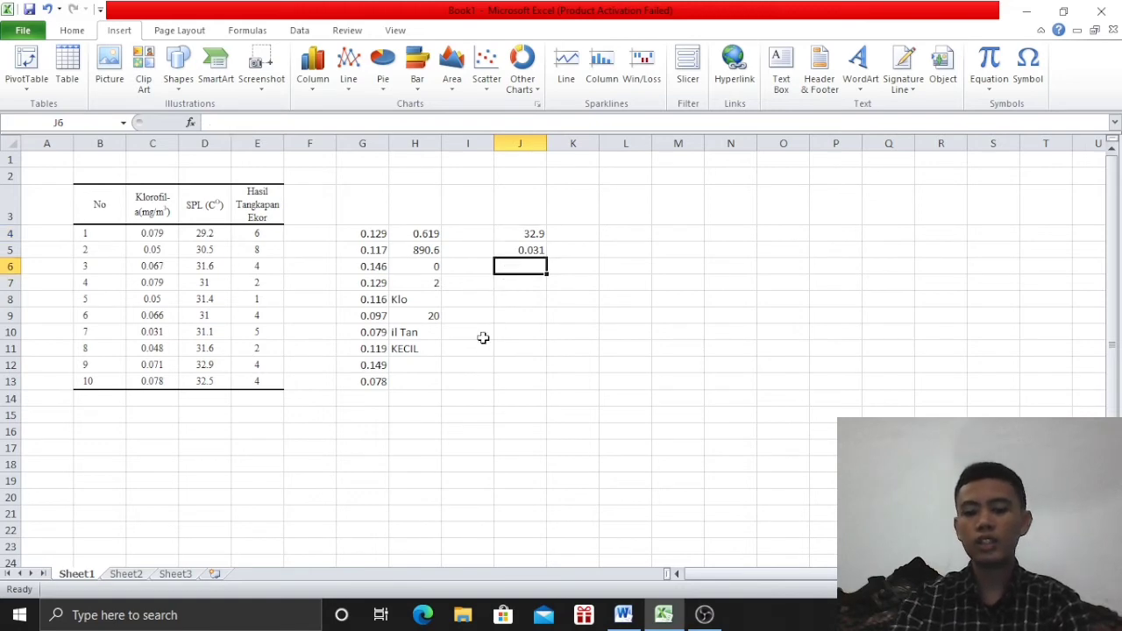
pyautogui.write('=')
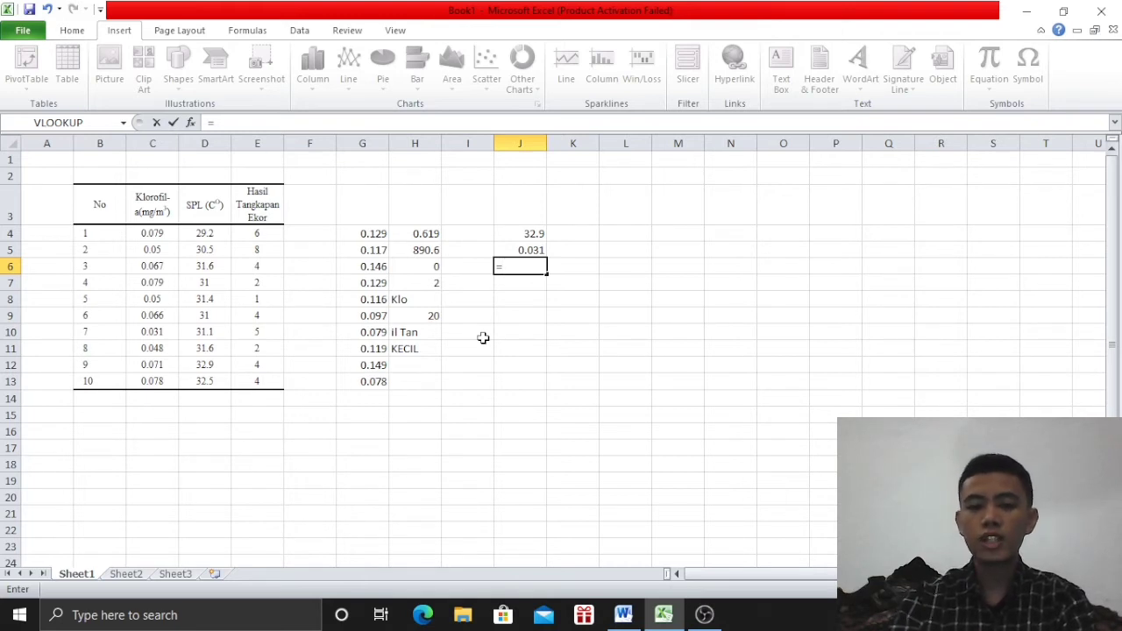
pyautogui.click(221, 250)
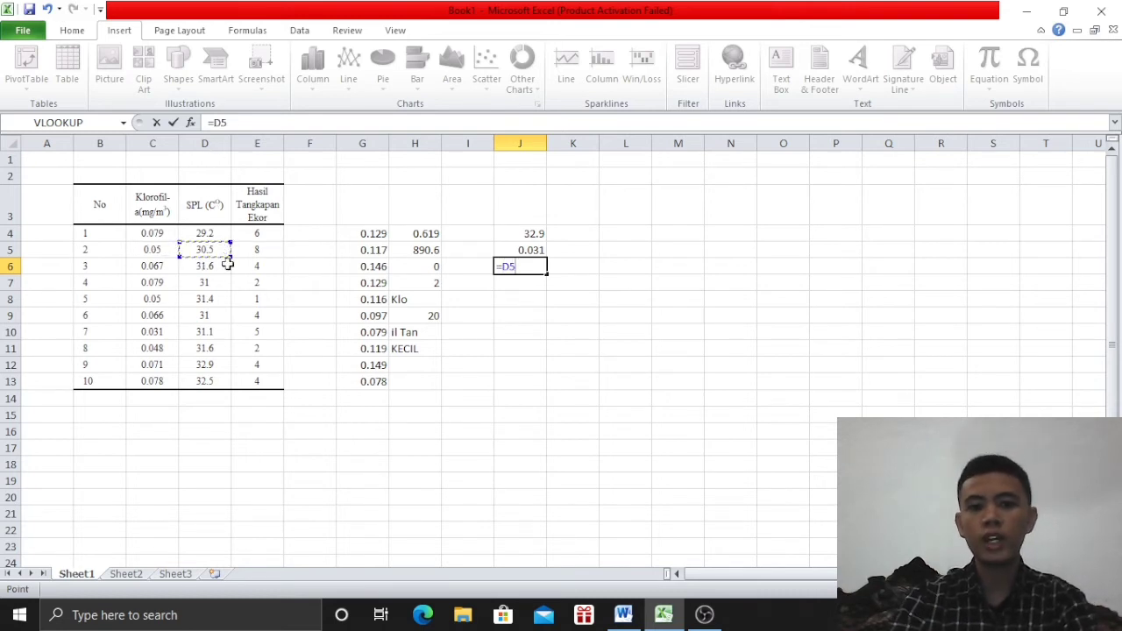
pyautogui.write('-')
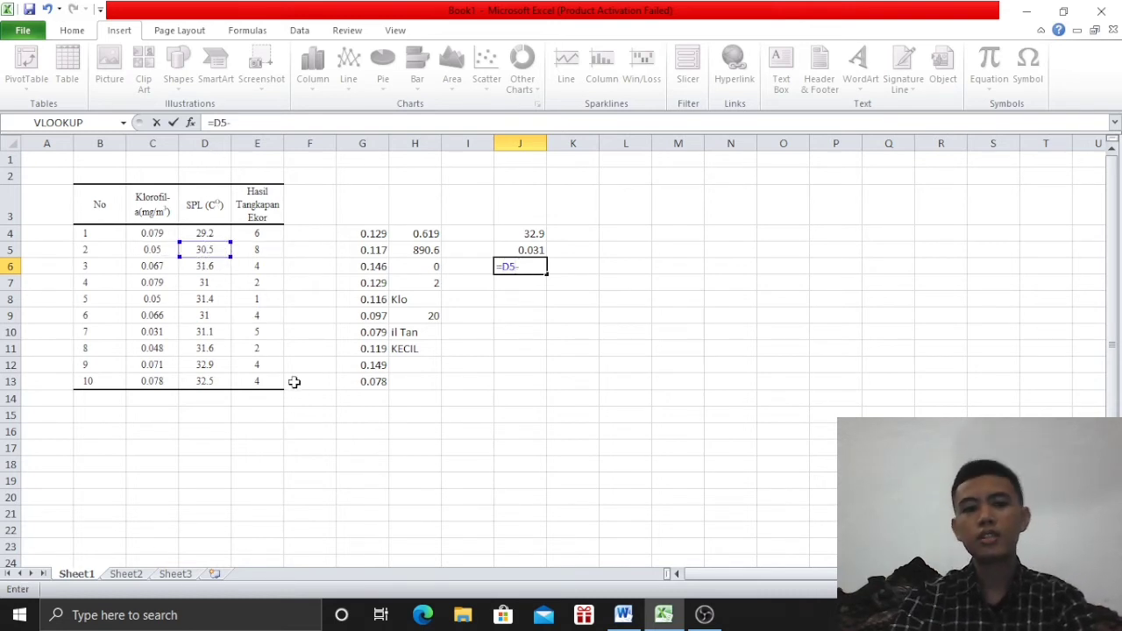
pyautogui.click(200, 233)
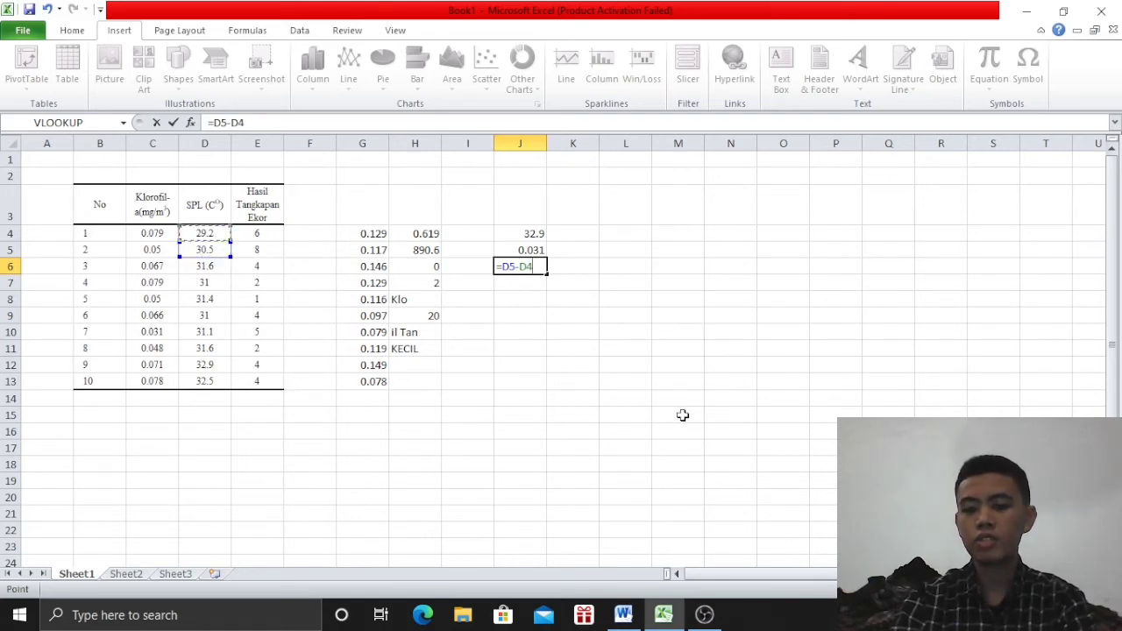
pyautogui.press('Return')
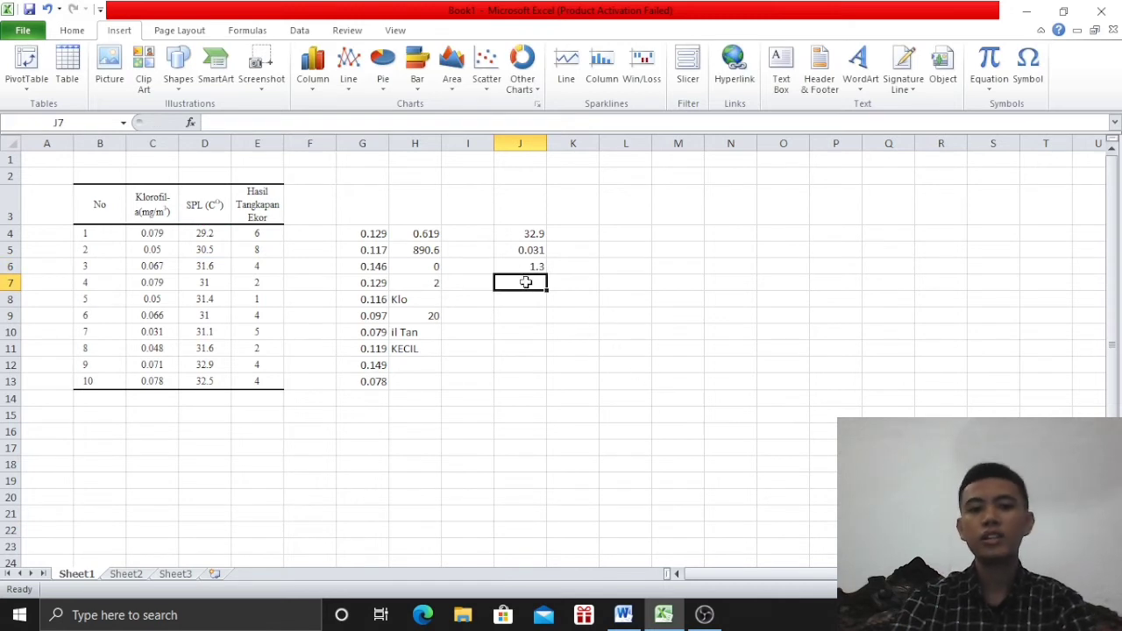
# Enter the reversed subtraction =D4-D5 in J7.
pyautogui.write('=')
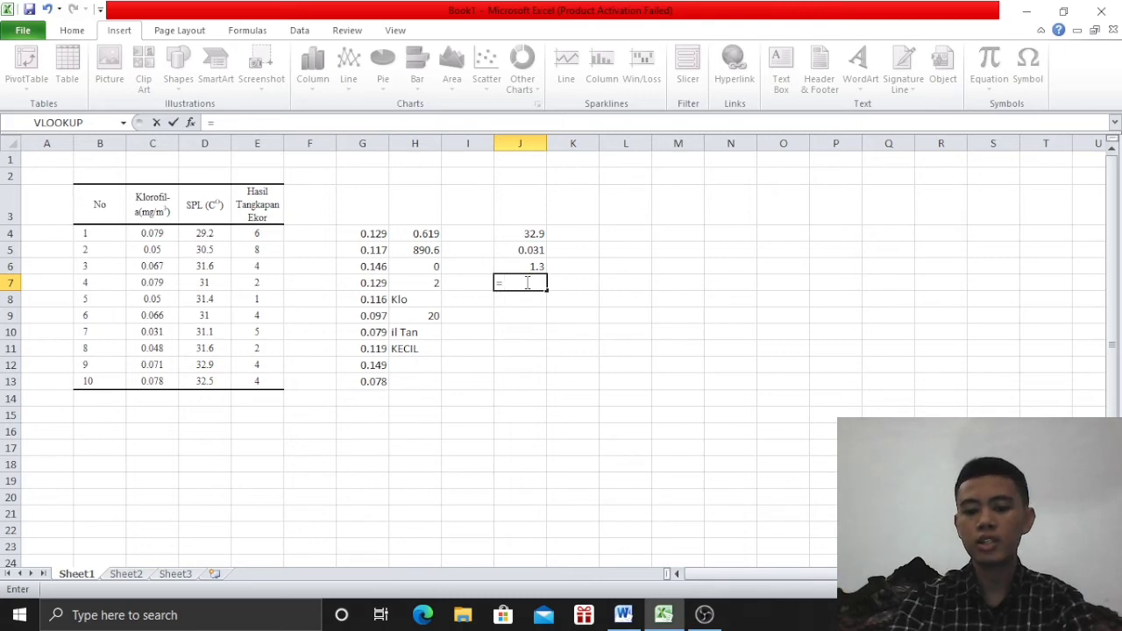
pyautogui.click(221, 234)
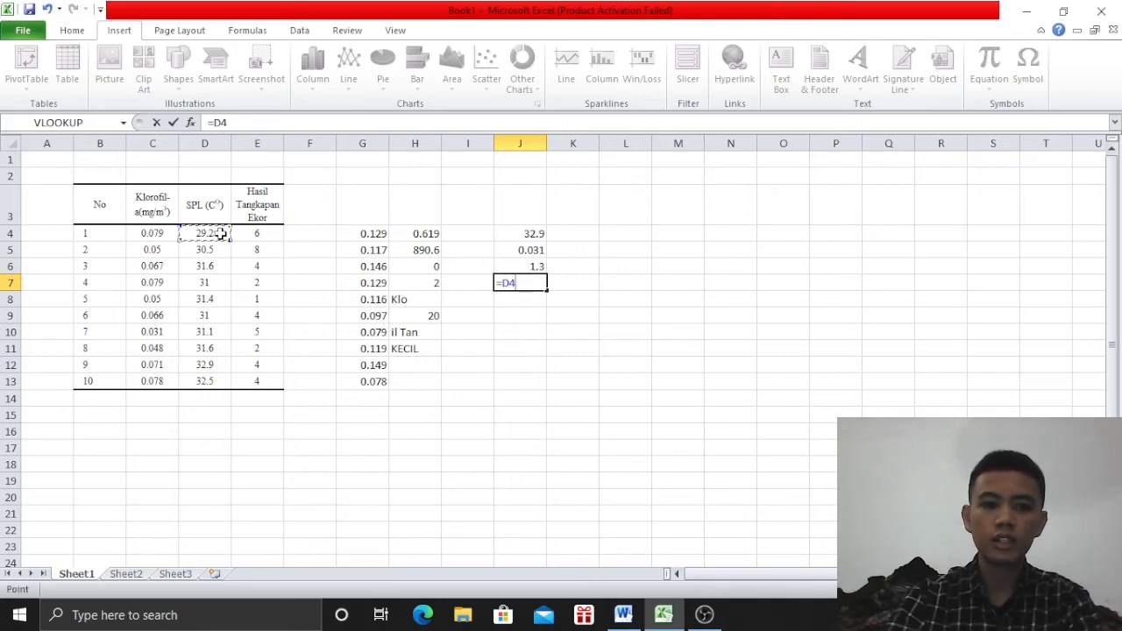
pyautogui.write('-')
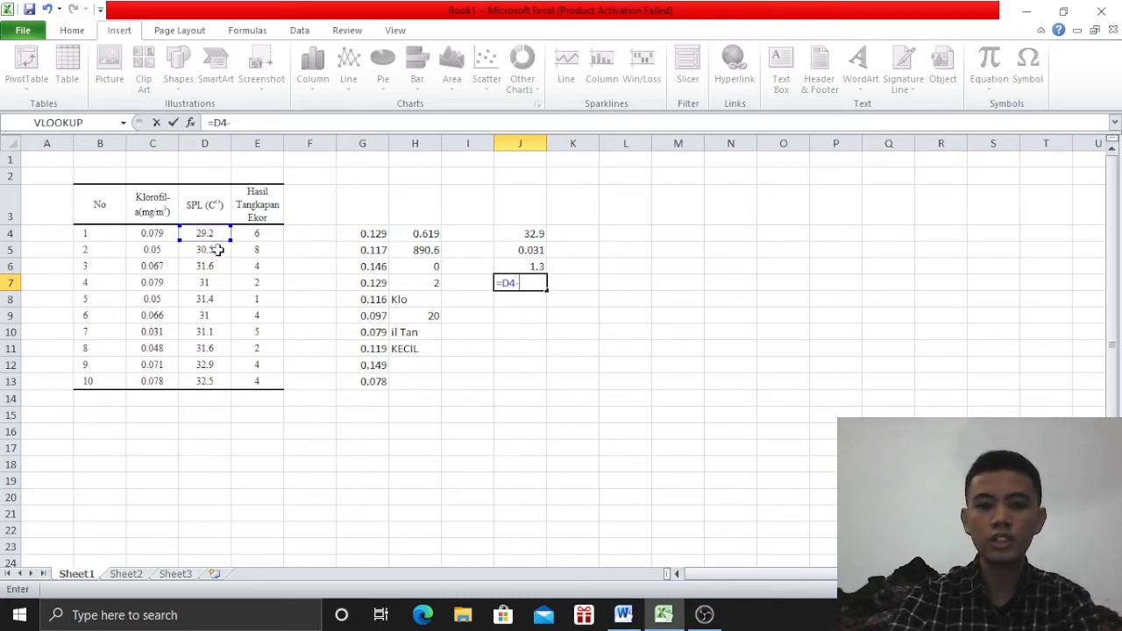
pyautogui.click(217, 250)
pyautogui.press('Return')
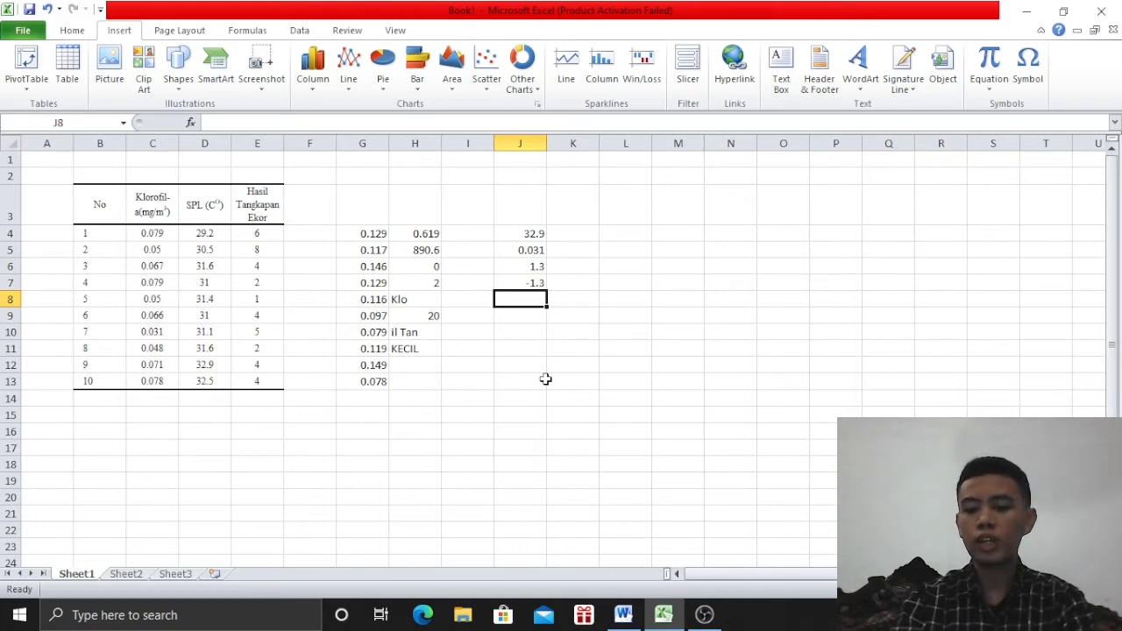
# Enter the formula =E5/E4 in J8 to divide the second catch value by the first.
pyautogui.write('=')
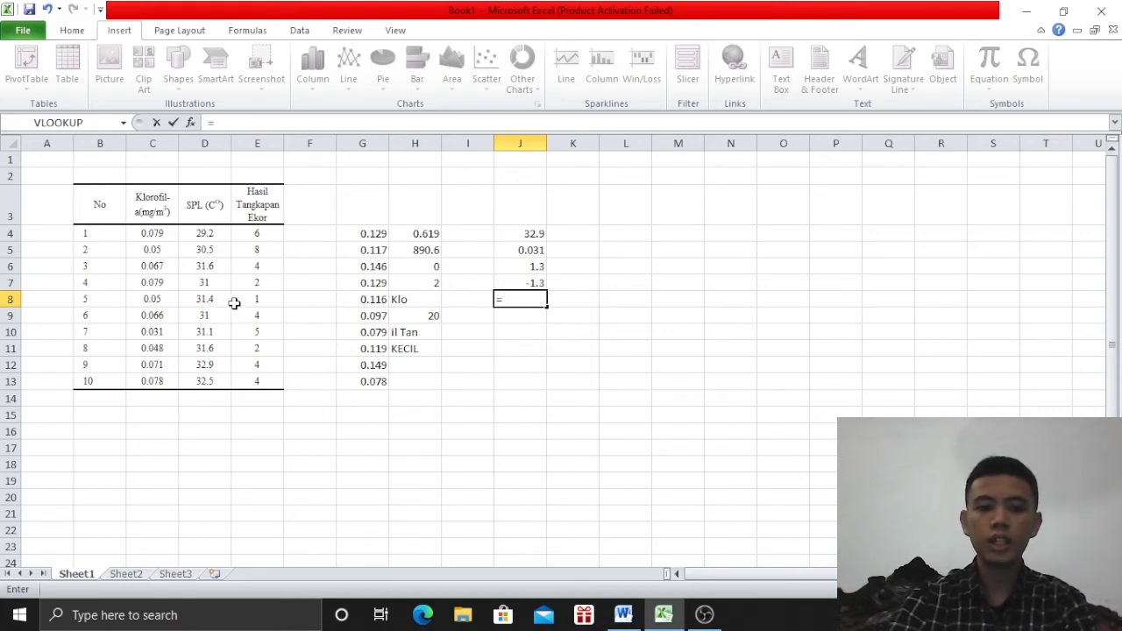
pyautogui.click(260, 251)
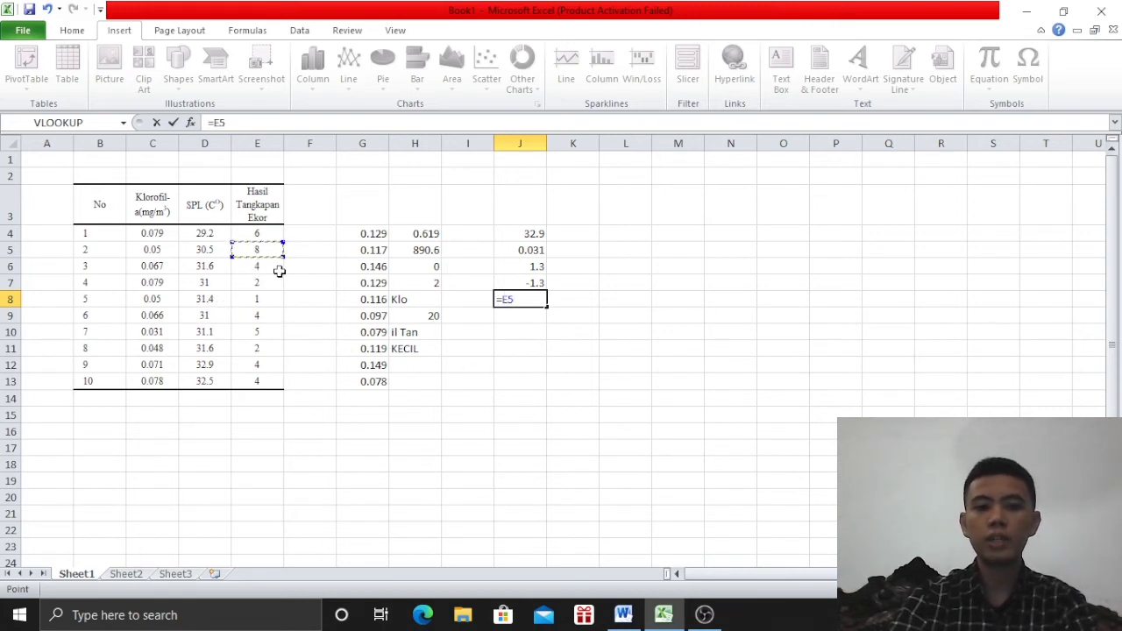
pyautogui.write(',')
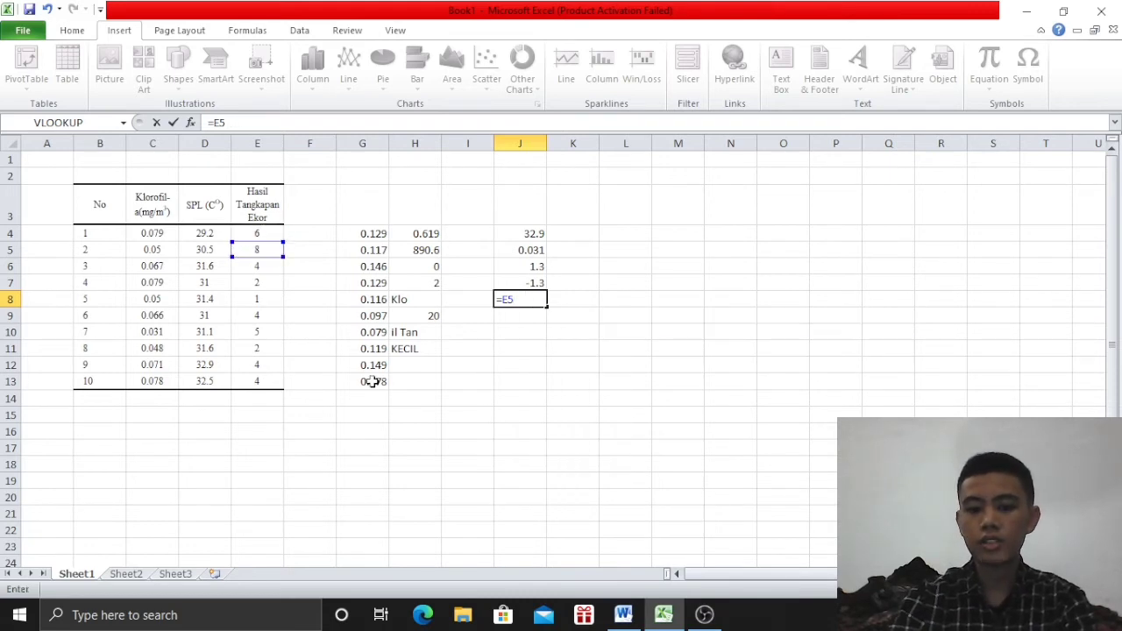
pyautogui.click(265, 233)
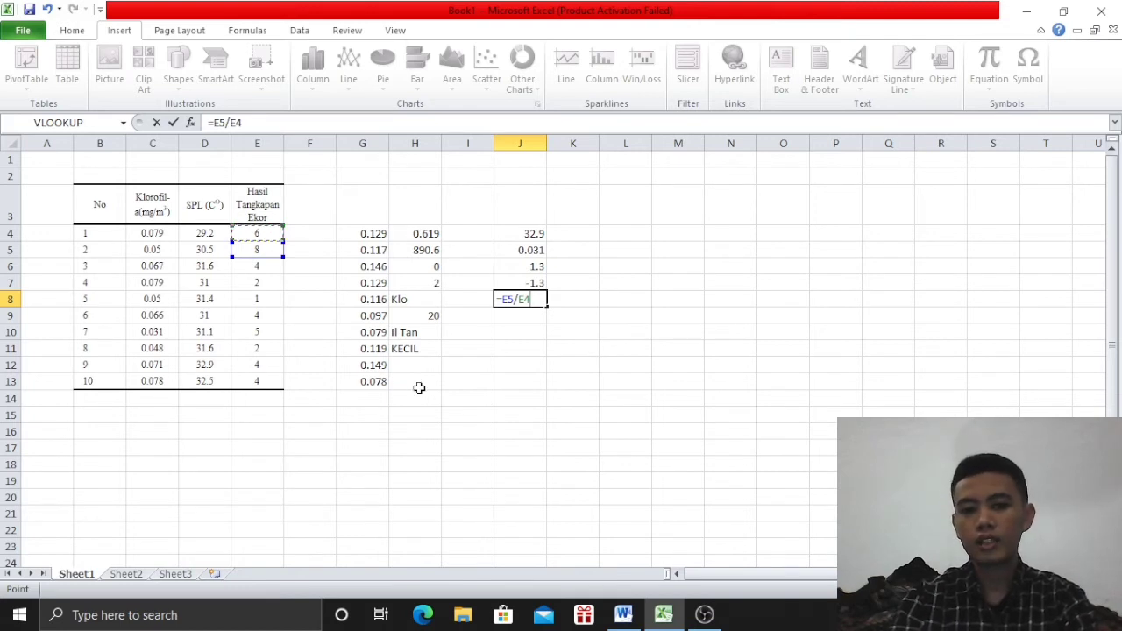
pyautogui.press('Return')
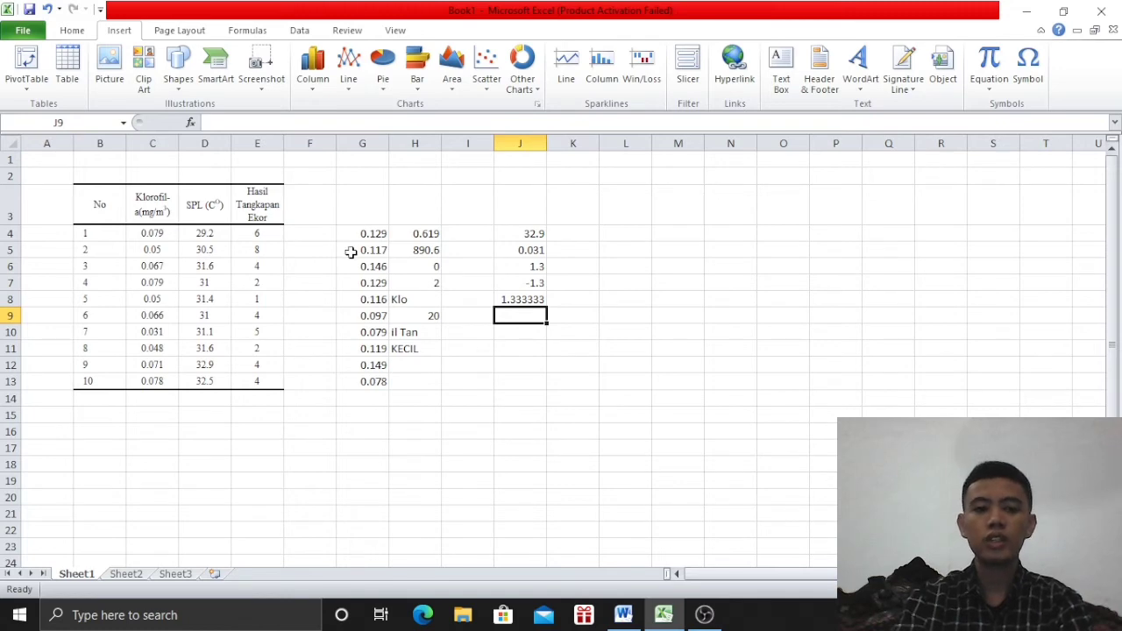
pyautogui.moveTo(363, 229); pyautogui.dragTo(510, 372)
pyautogui.click(622, 352)
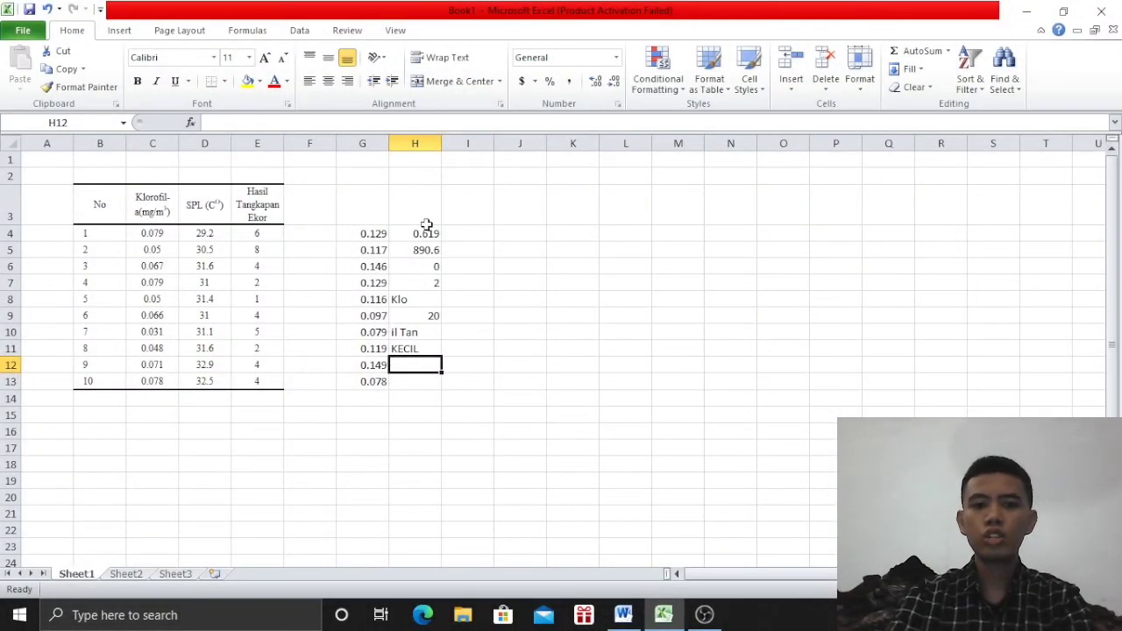
# Insert a 2-D clustered column chart from the Hasil Tangkapan Ekor data in E3:E13.
pyautogui.click(514, 246)
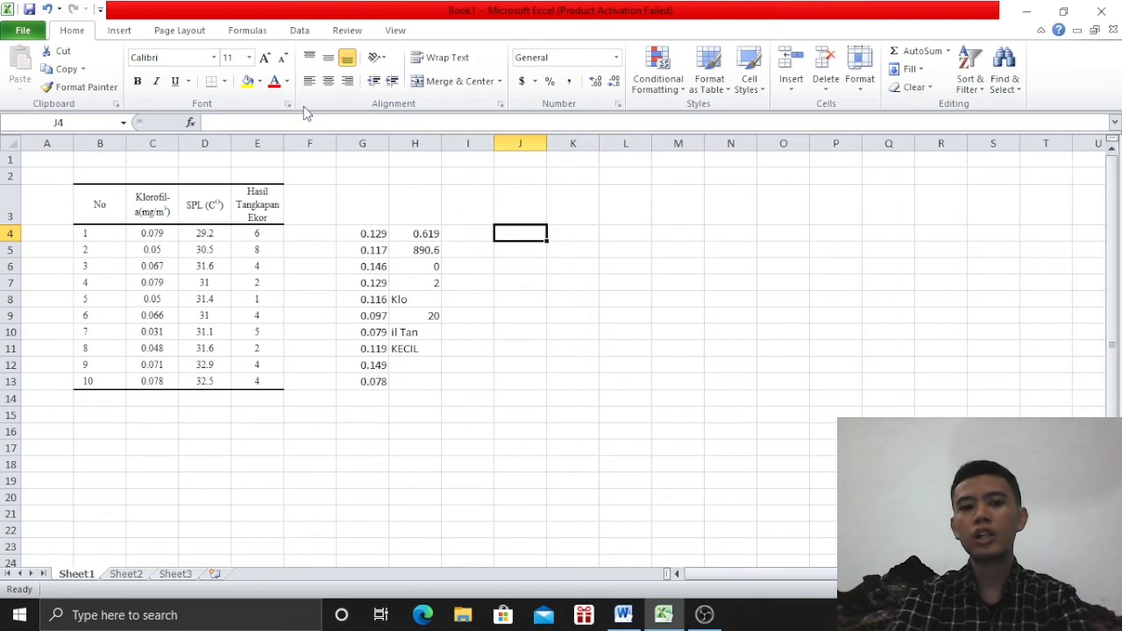
pyautogui.click(123, 31)
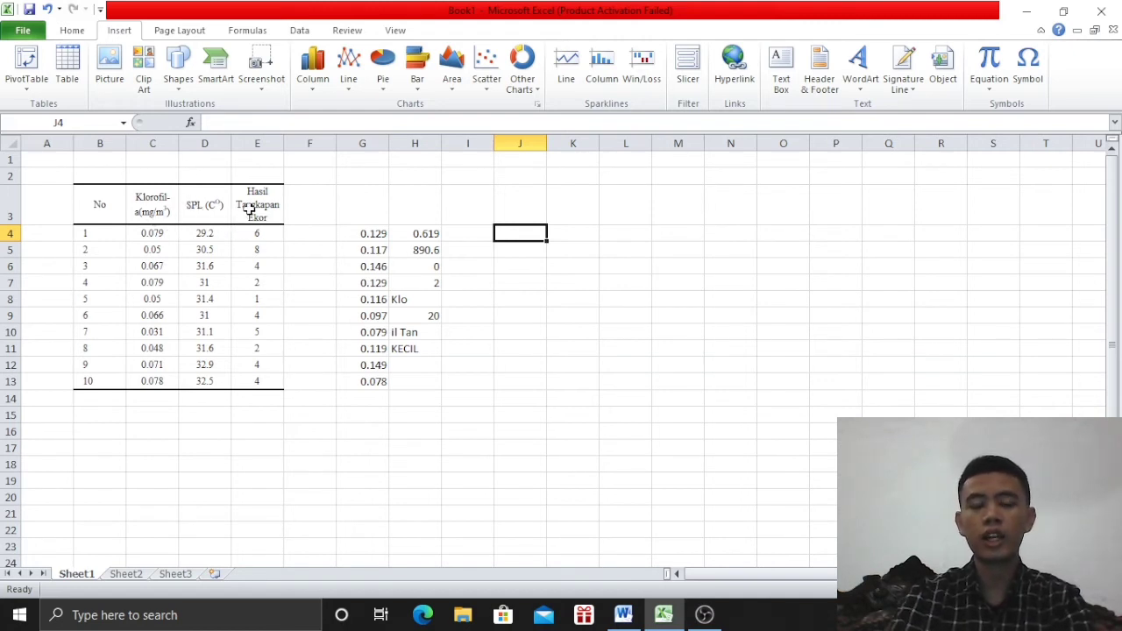
pyautogui.moveTo(249, 209); pyautogui.dragTo(265, 372)
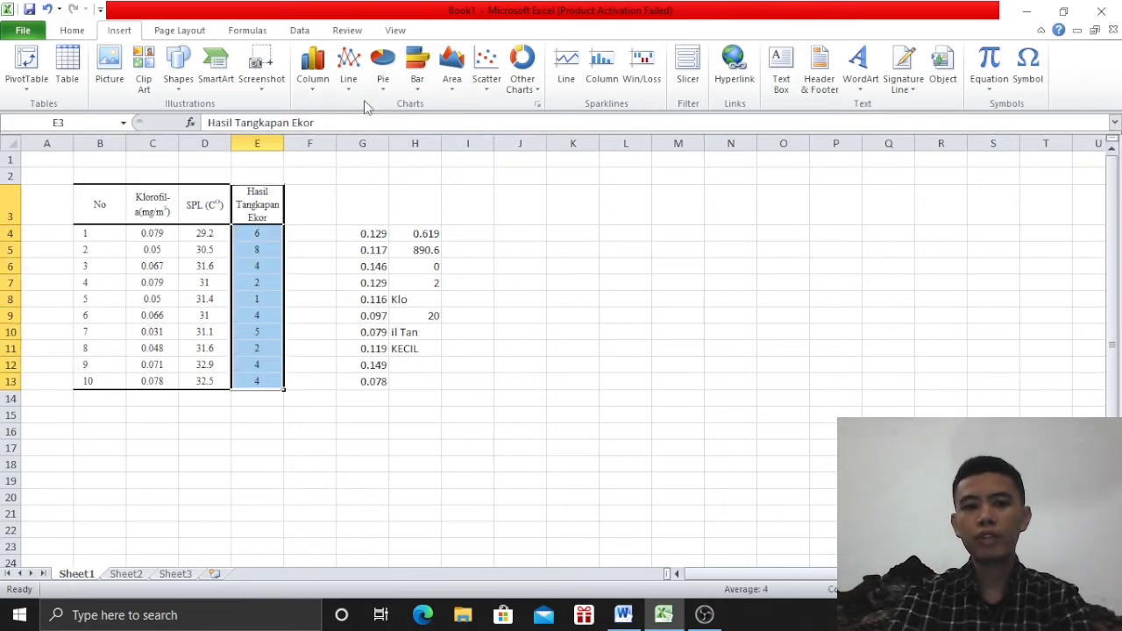
pyautogui.click(313, 79)
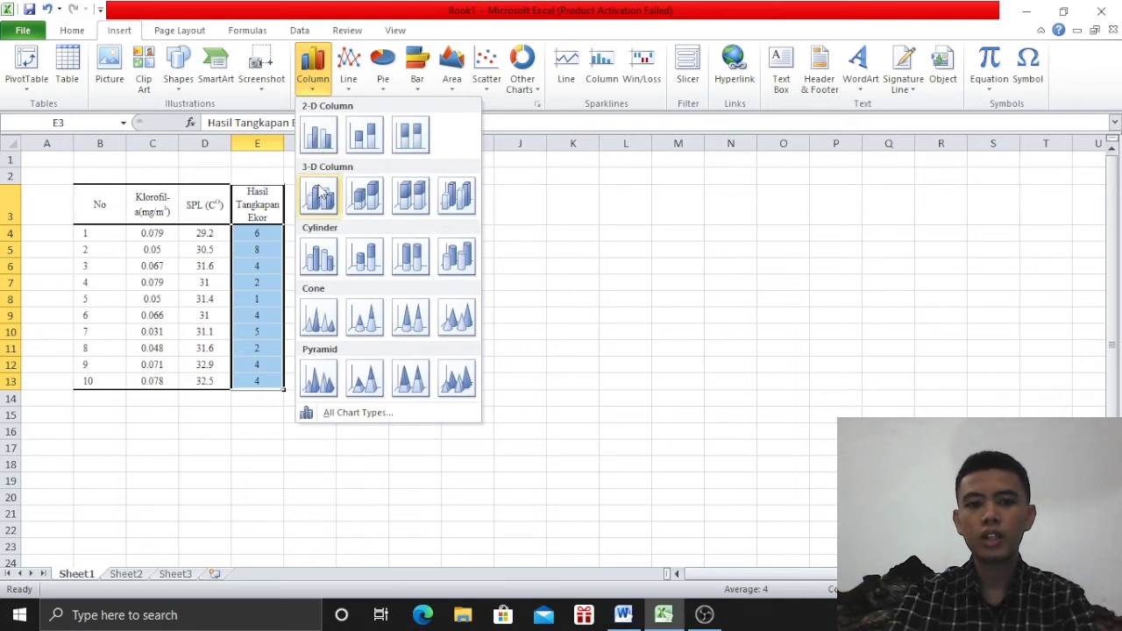
pyautogui.click(319, 137)
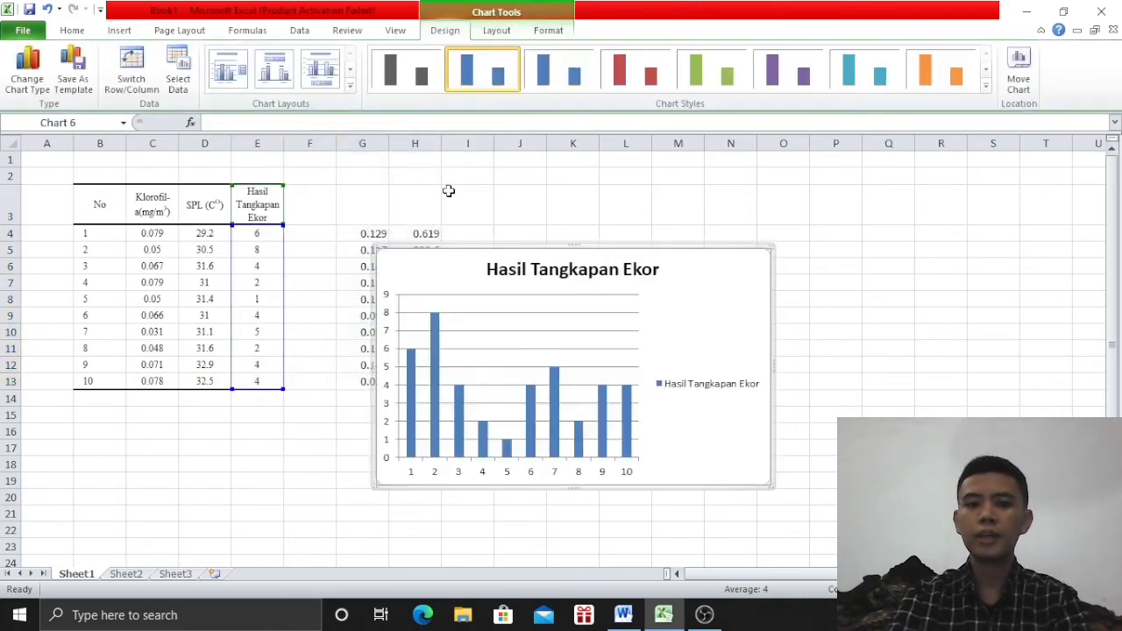
# Move the chart clear of the formula results in columns G and H and shrink it to span about rows 3 to 12.
pyautogui.moveTo(702, 287); pyautogui.dragTo(760, 235)
pyautogui.moveTo(433, 192); pyautogui.dragTo(605, 285)
pyautogui.moveTo(859, 350); pyautogui.dragTo(739, 251)
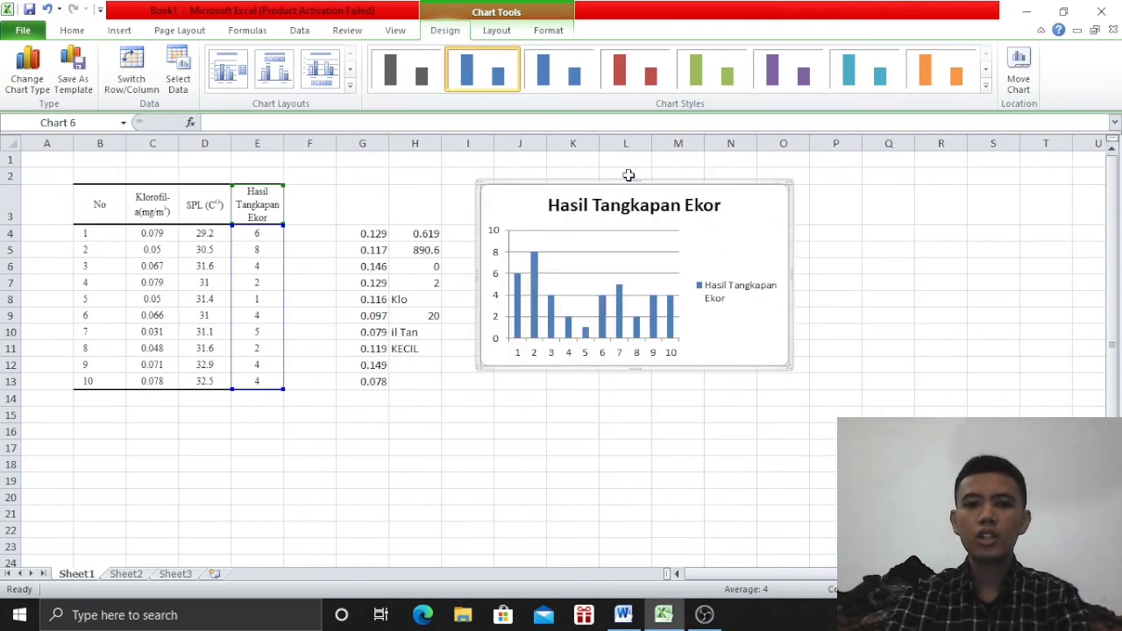
# Apply the orange style to the column chart and use the layout with a chart title, vertical axis title and data table.
pyautogui.click(956, 84)
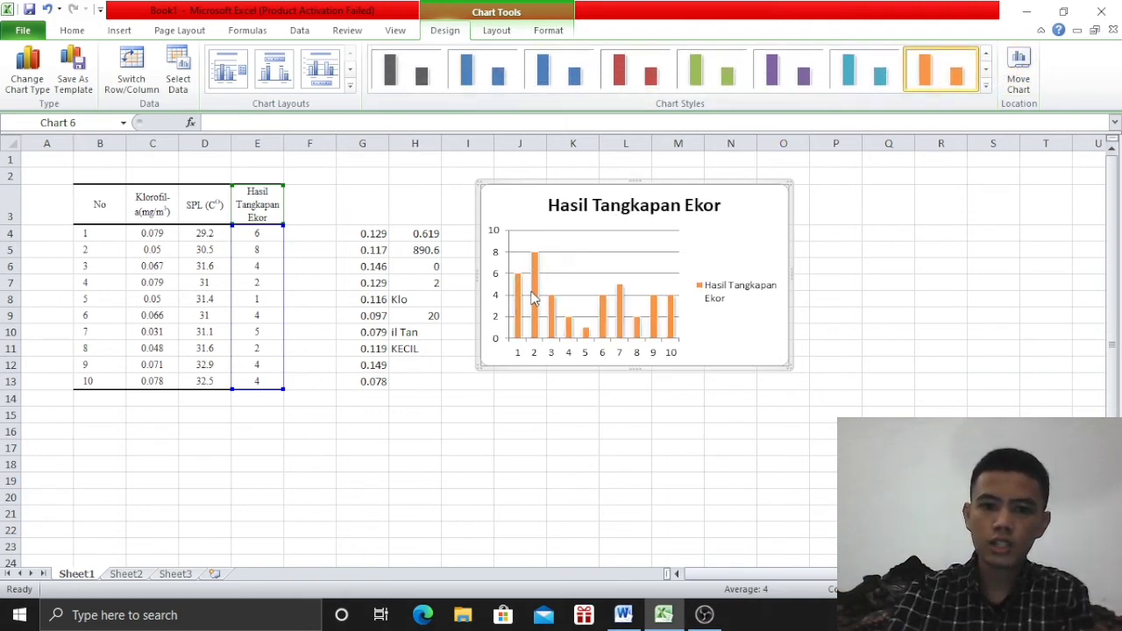
pyautogui.moveTo(533, 296)
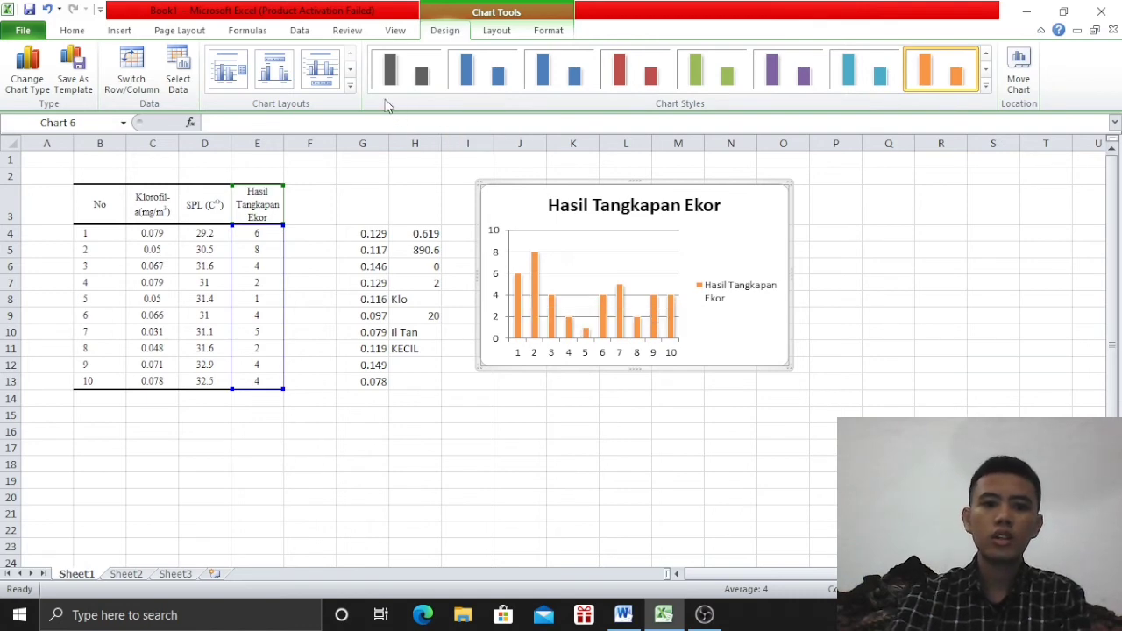
pyautogui.click(351, 72)
pyautogui.click(351, 72)
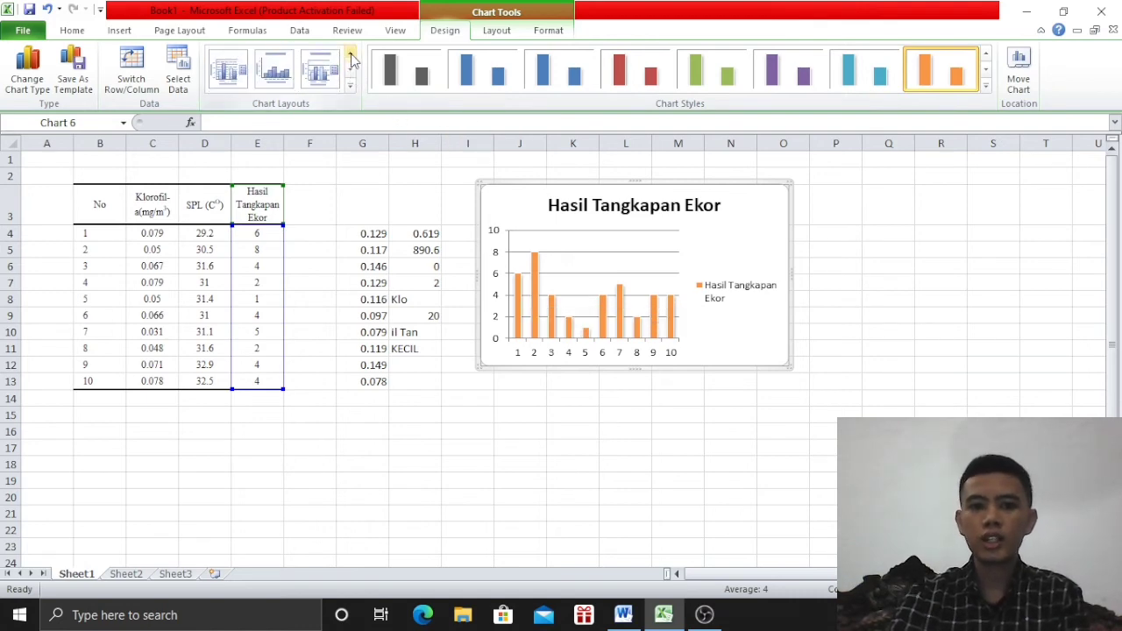
pyautogui.click(332, 73)
pyautogui.click(282, 76)
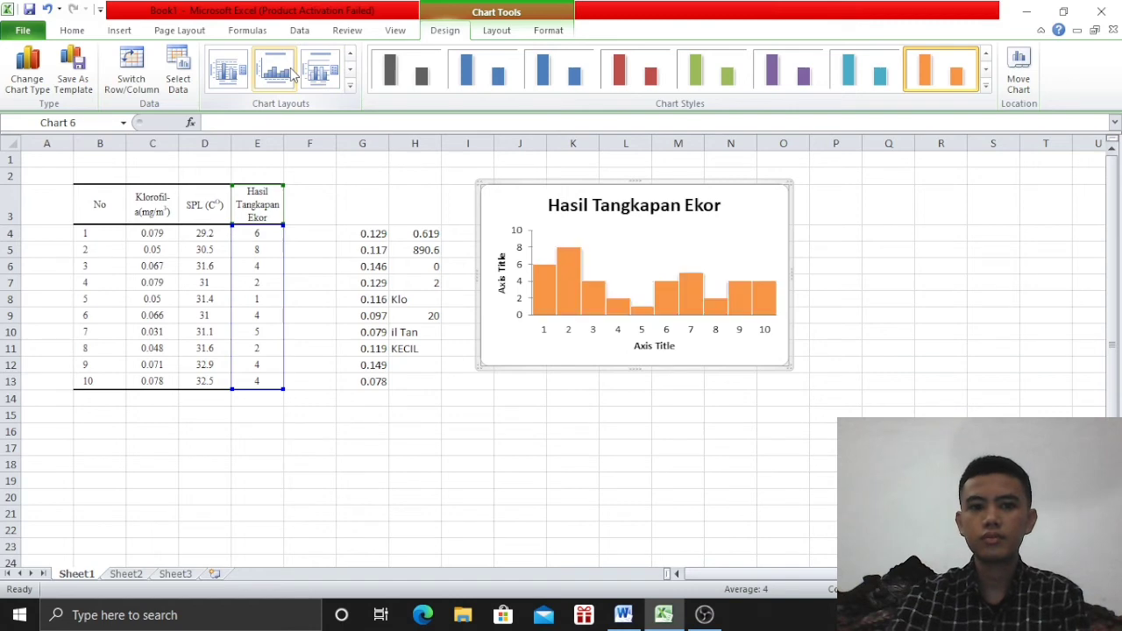
pyautogui.click(234, 76)
pyautogui.click(351, 72)
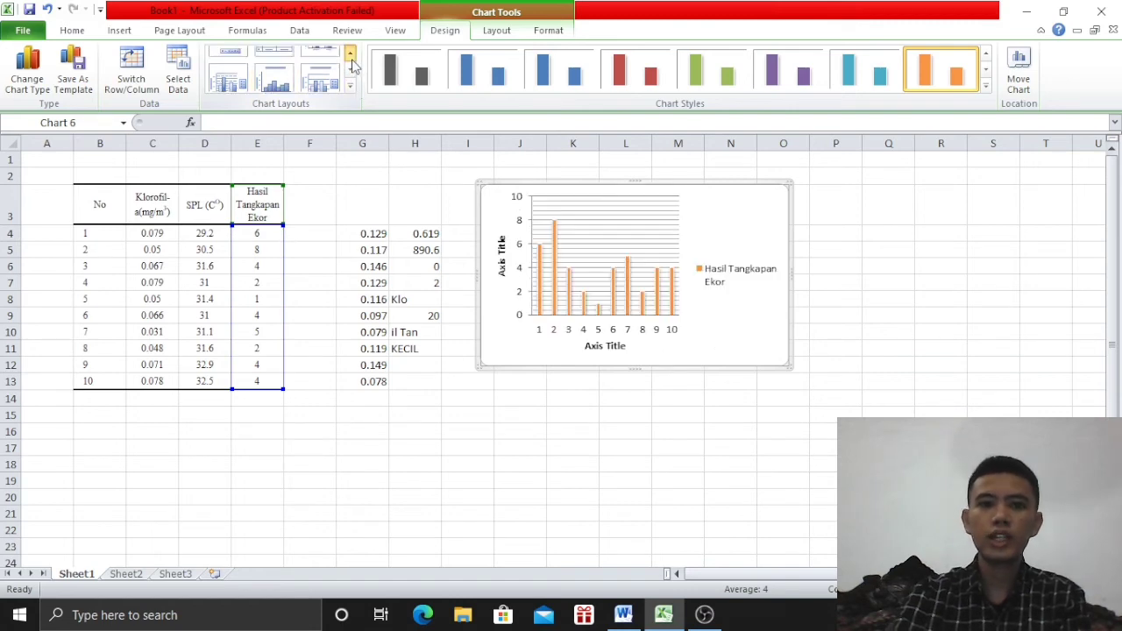
pyautogui.click(272, 77)
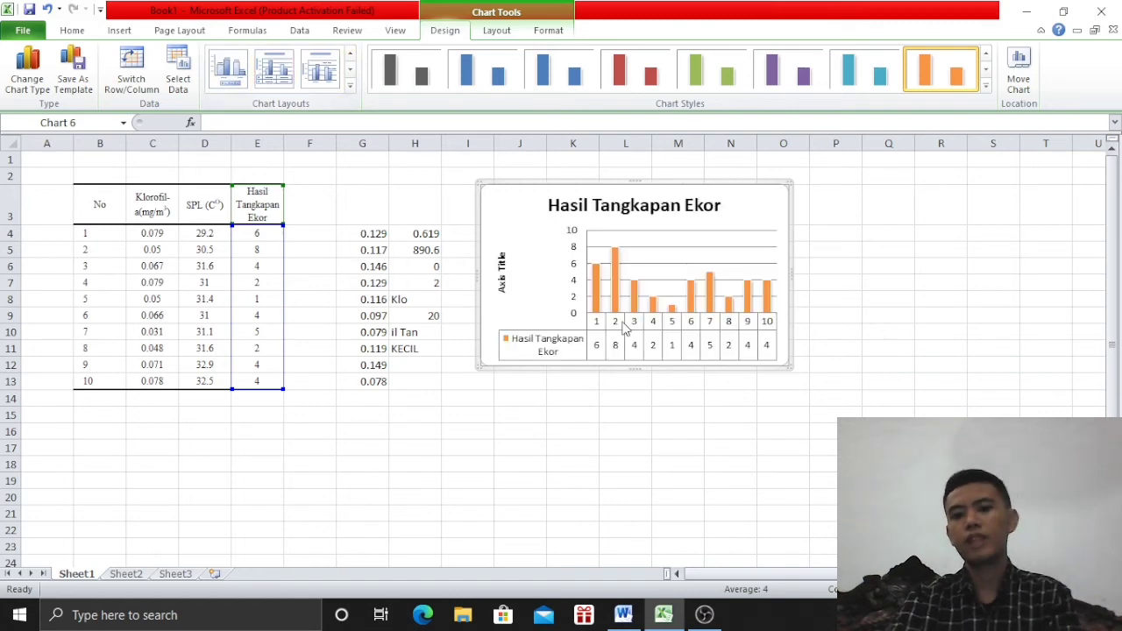
pyautogui.click(895, 316)
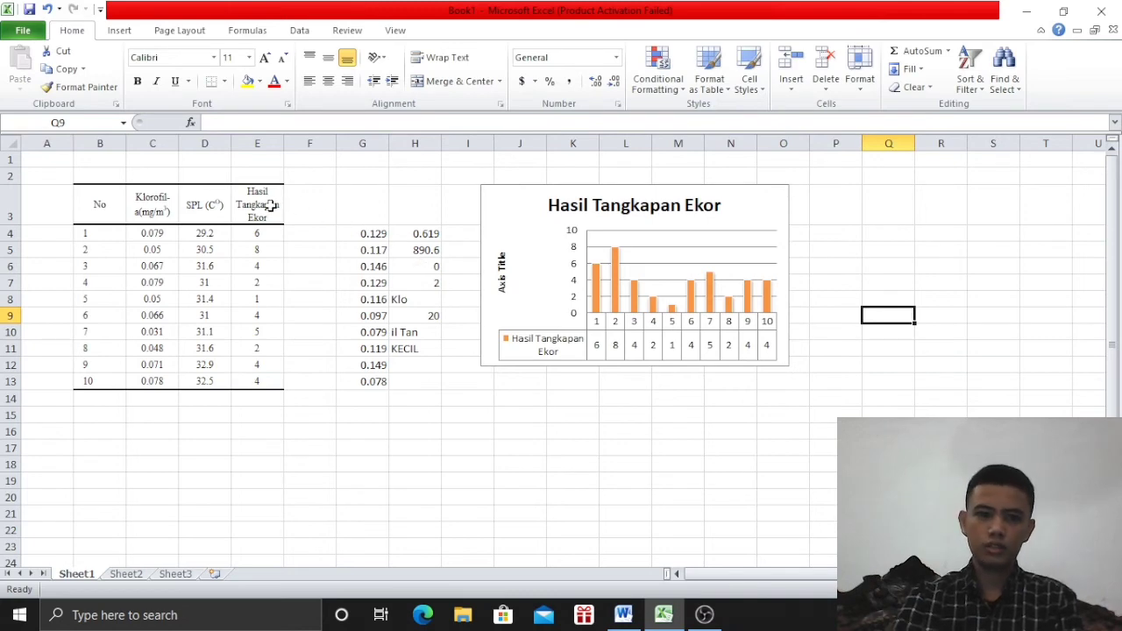
# Insert a 2-D Bar of Pie chart from the Hasil Tangkapan Ekor data in E3:E13.
pyautogui.moveTo(272, 205); pyautogui.dragTo(271, 382)
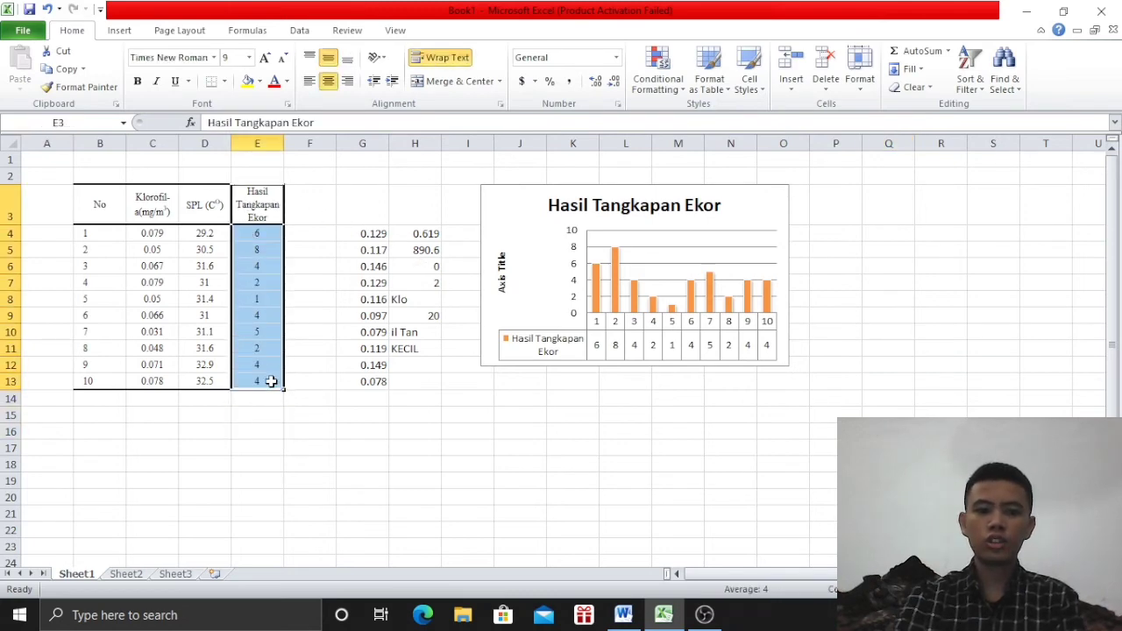
pyautogui.click(119, 30)
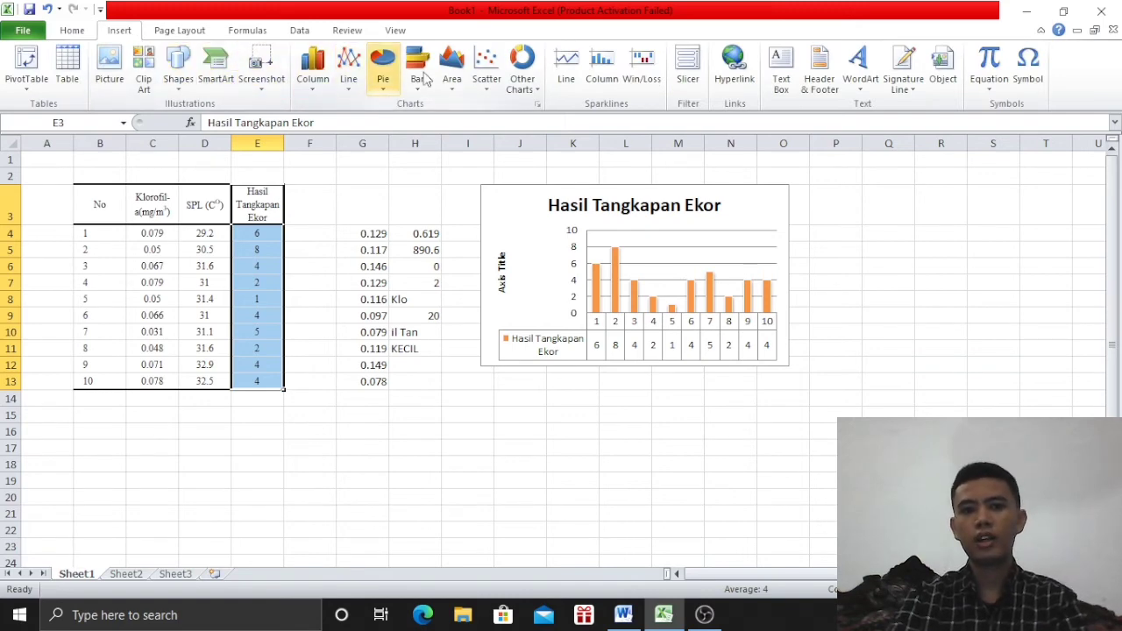
pyautogui.click(387, 81)
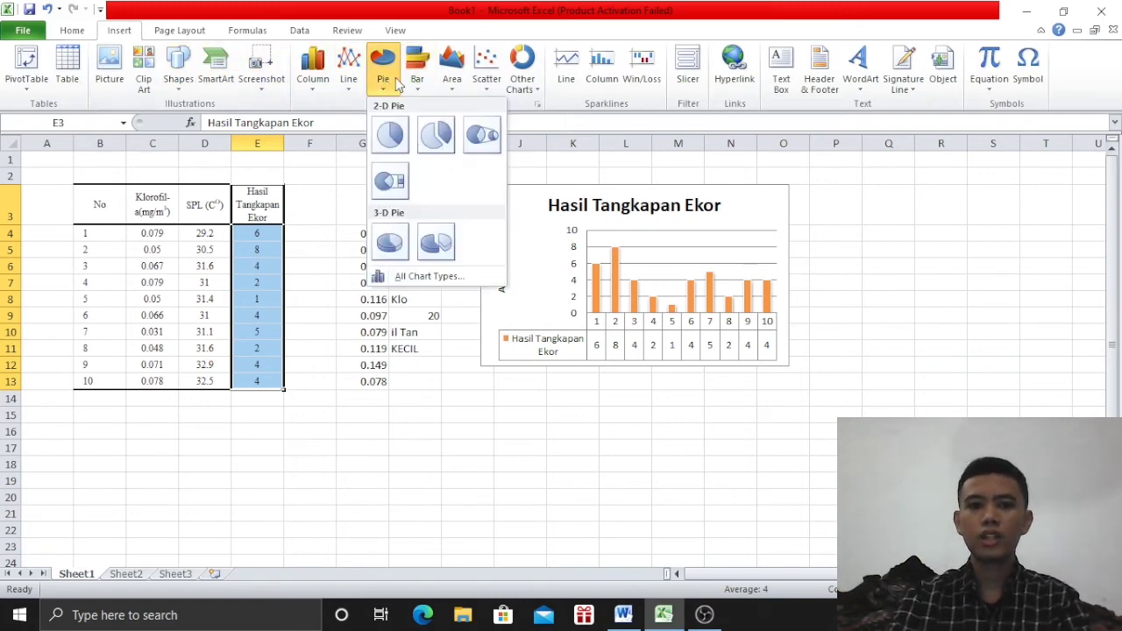
pyautogui.click(394, 182)
# Move the pie chart beside the column chart, leaving a small gap, and shrink it to span about rows 3 to 12.
pyautogui.moveTo(678, 291); pyautogui.dragTo(979, 233)
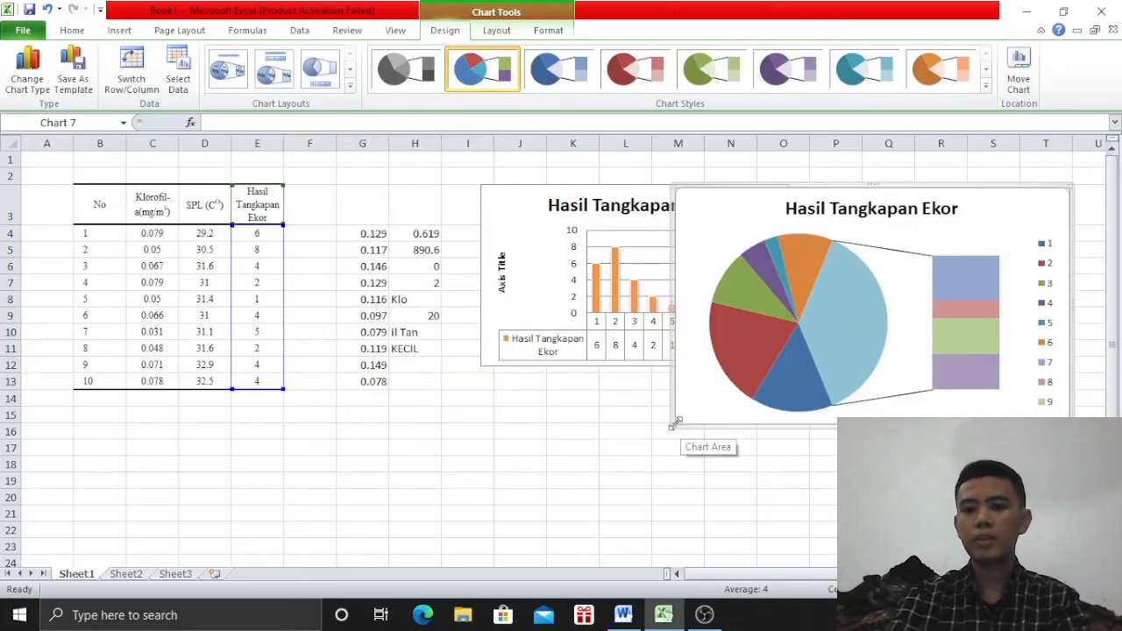
pyautogui.moveTo(672, 421); pyautogui.dragTo(793, 362)
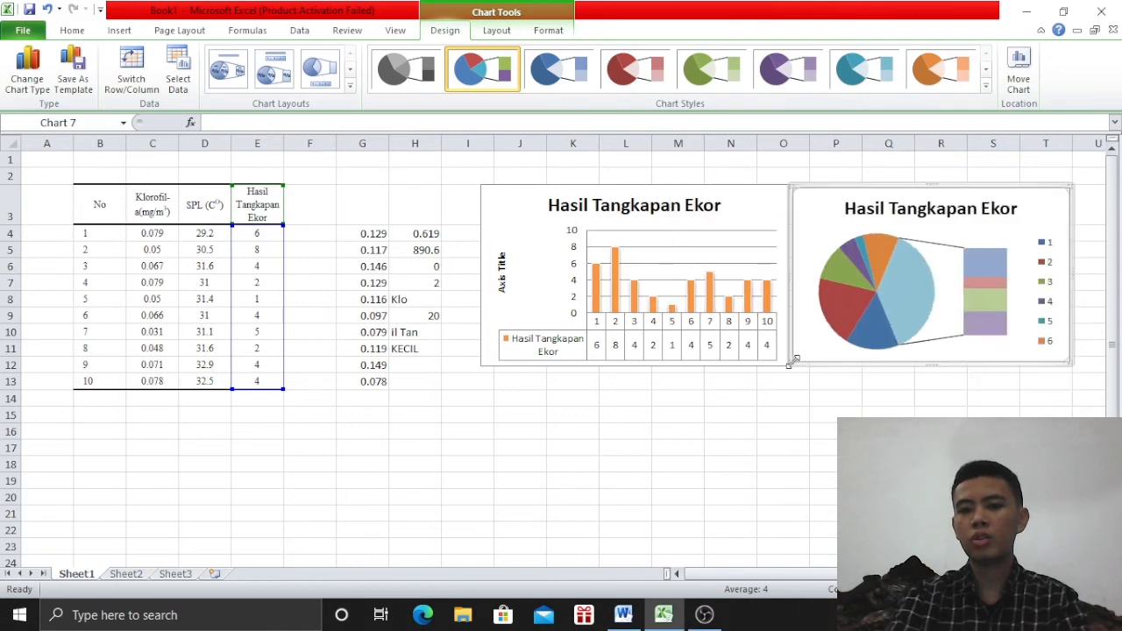
pyautogui.moveTo(818, 230); pyautogui.dragTo(828, 222)
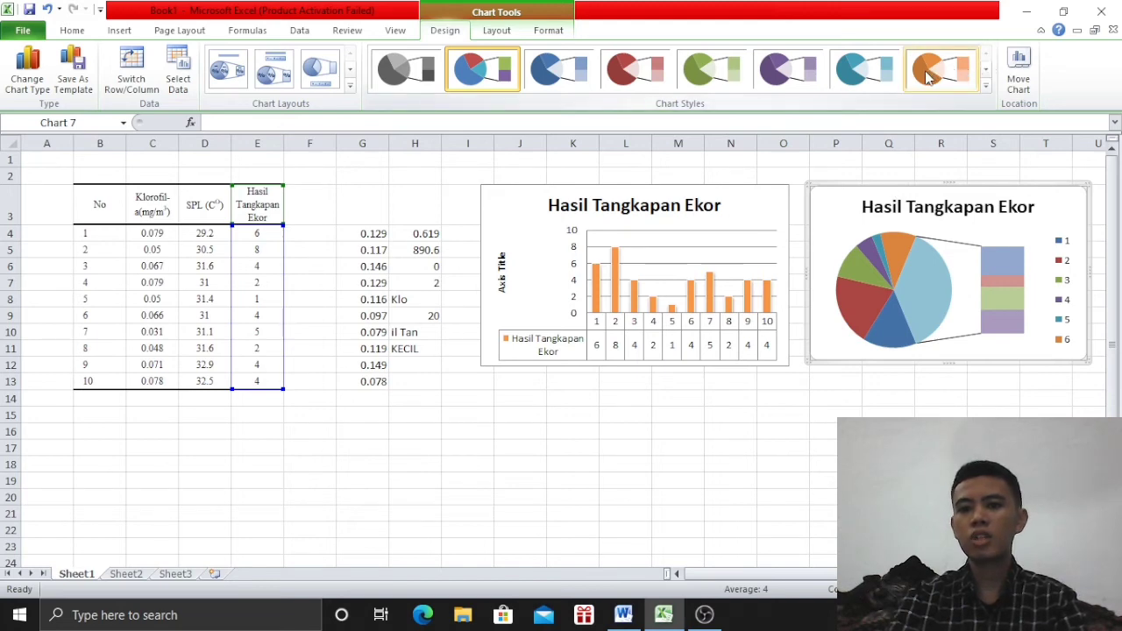
# Apply the purple style to the pie chart and use the layout that labels slices with category numbers and percentages, without a legend.
pyautogui.click(786, 77)
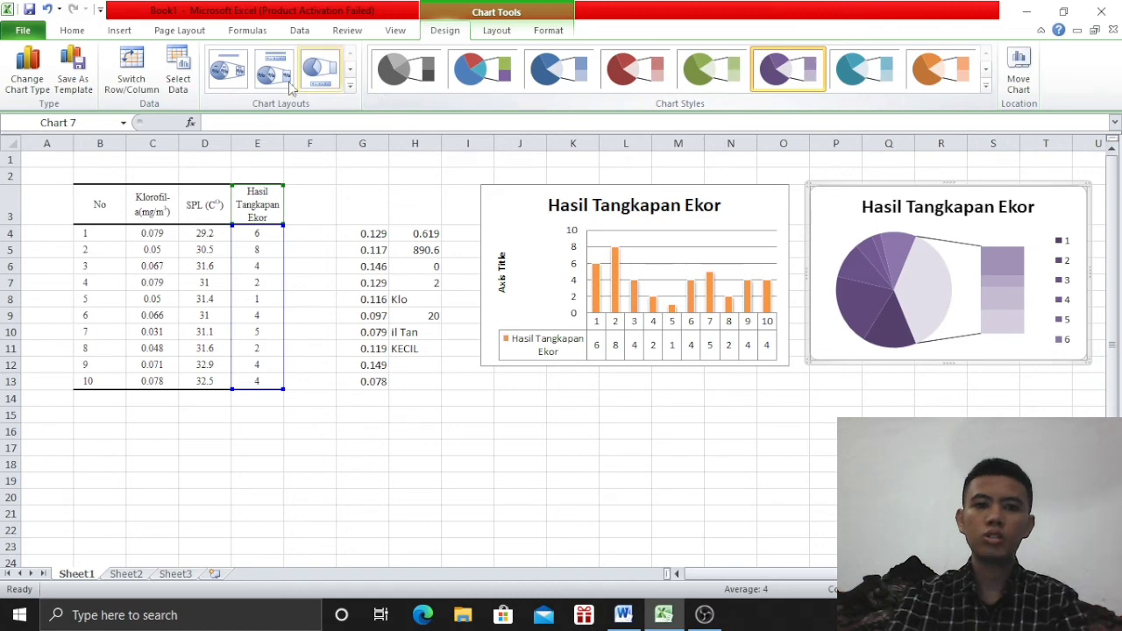
pyautogui.click(243, 77)
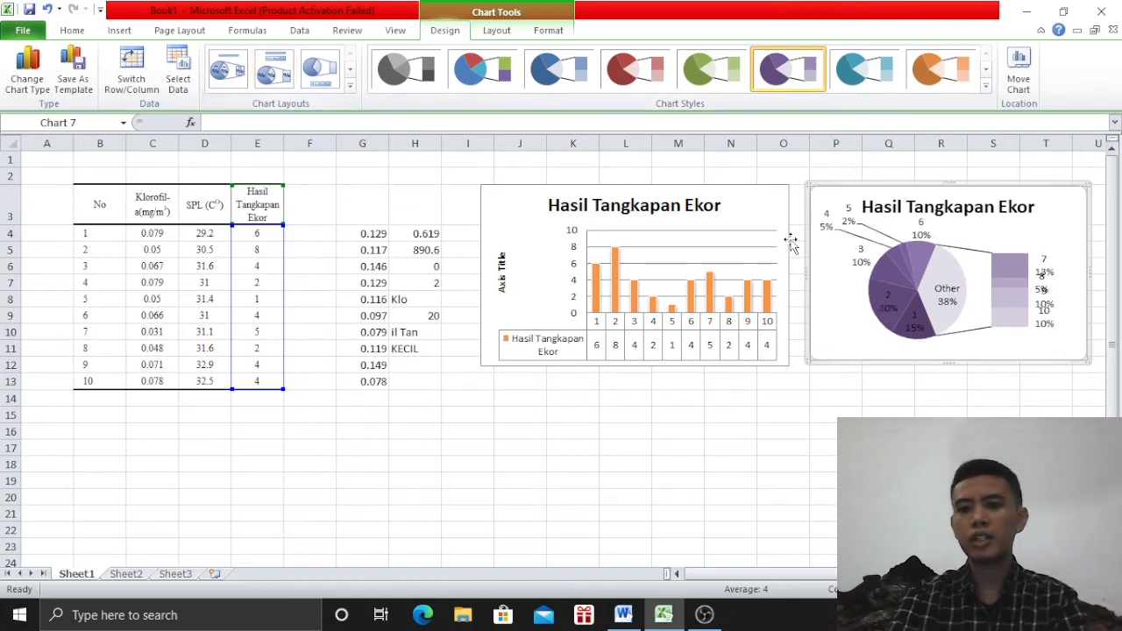
pyautogui.click(319, 72)
pyautogui.click(270, 75)
pyautogui.click(234, 72)
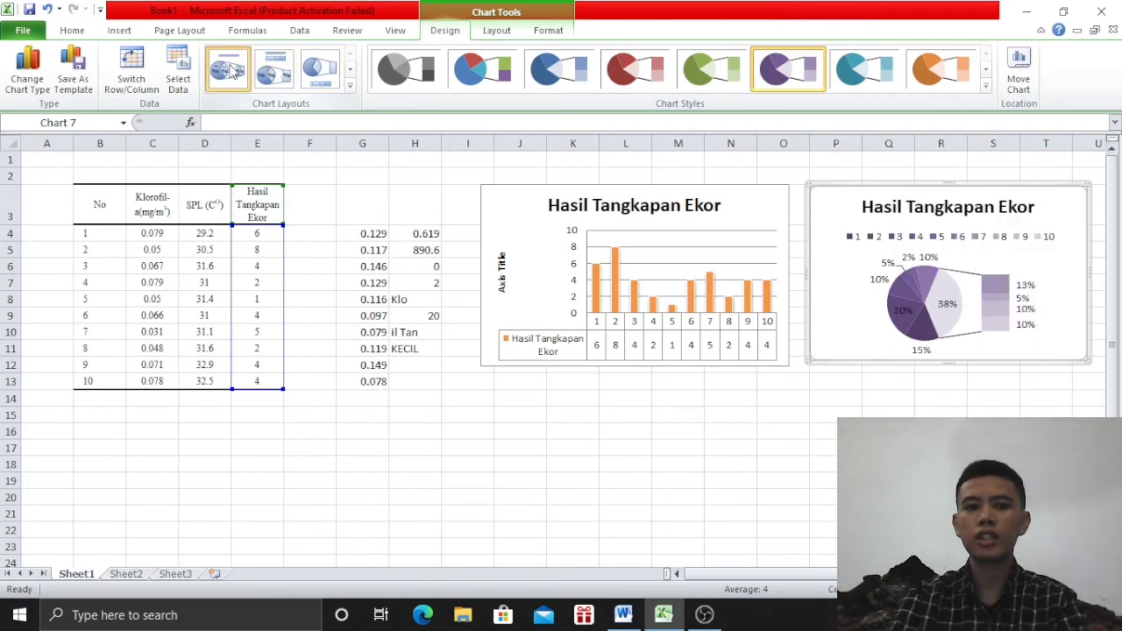
pyautogui.click(467, 430)
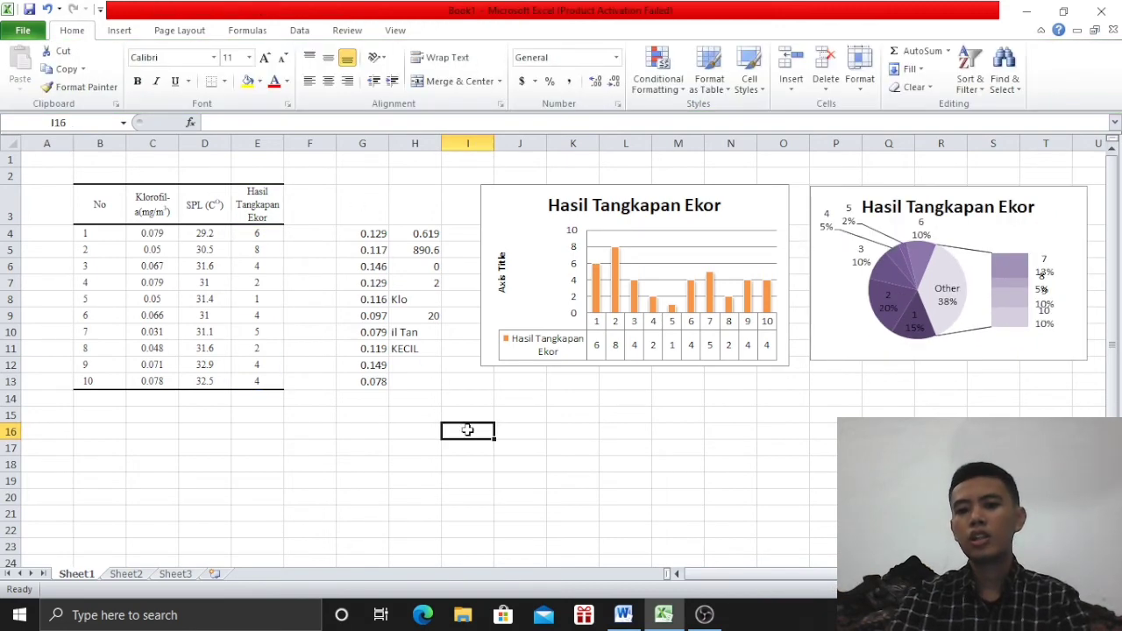
# Insert a basic 2-D line chart from the Hasil Tangkapan Ekor data in E3:E13.
pyautogui.moveTo(265, 219); pyautogui.dragTo(262, 389)
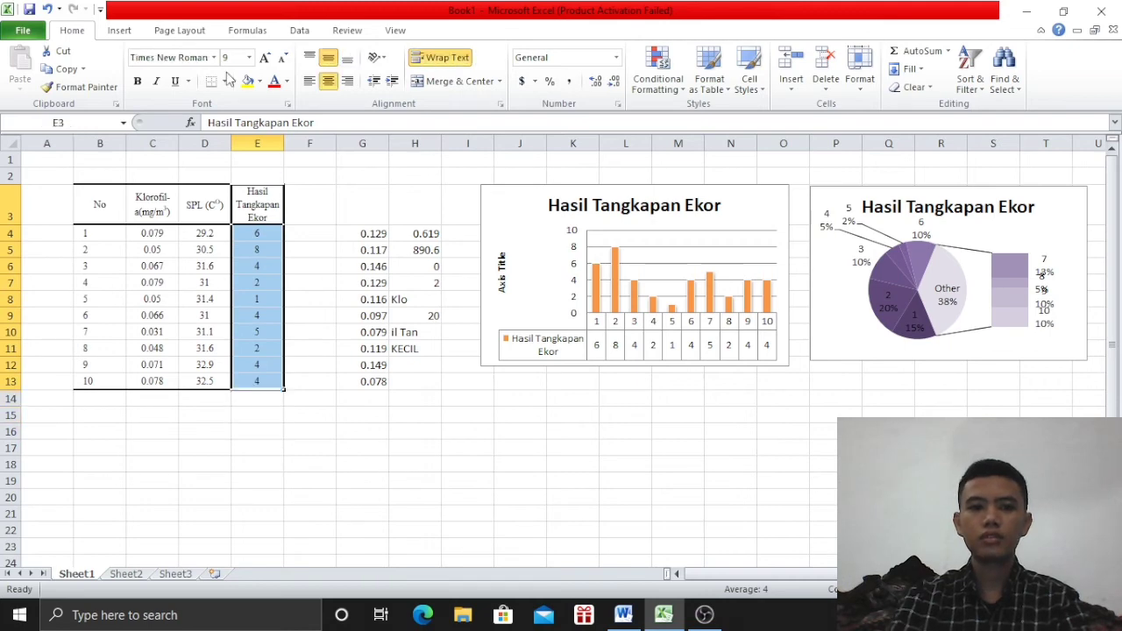
pyautogui.click(120, 30)
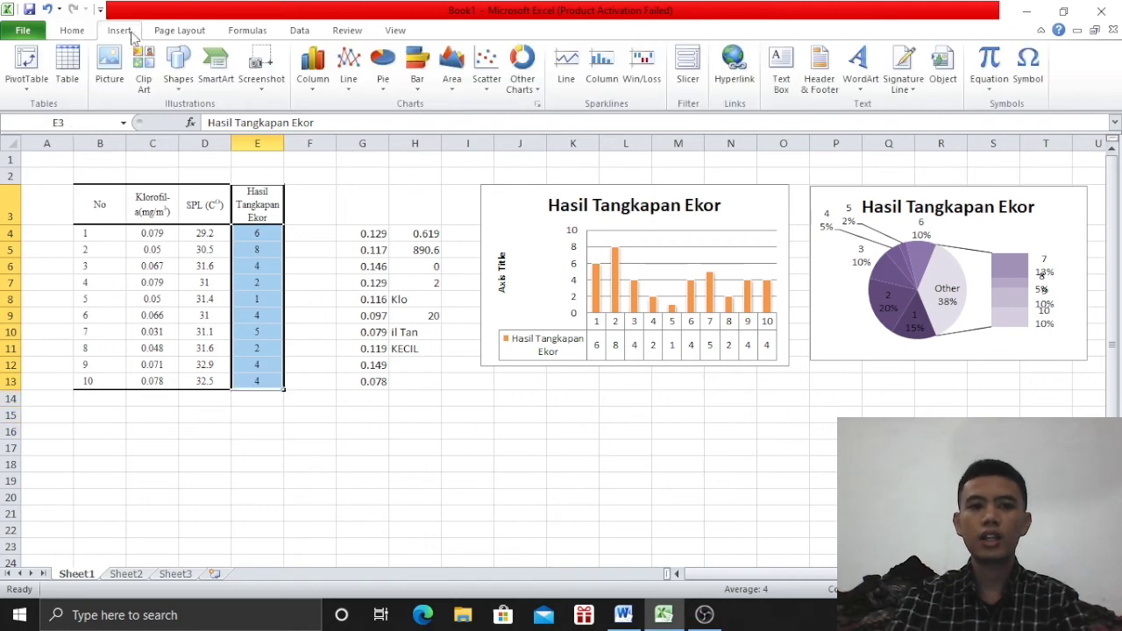
pyautogui.click(349, 79)
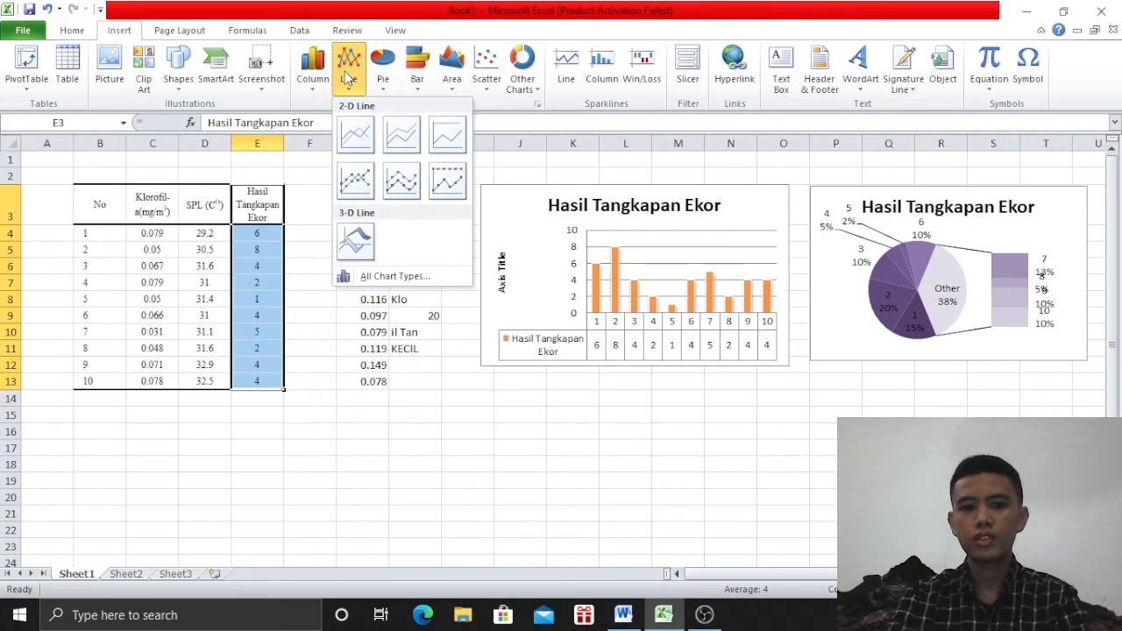
pyautogui.click(356, 134)
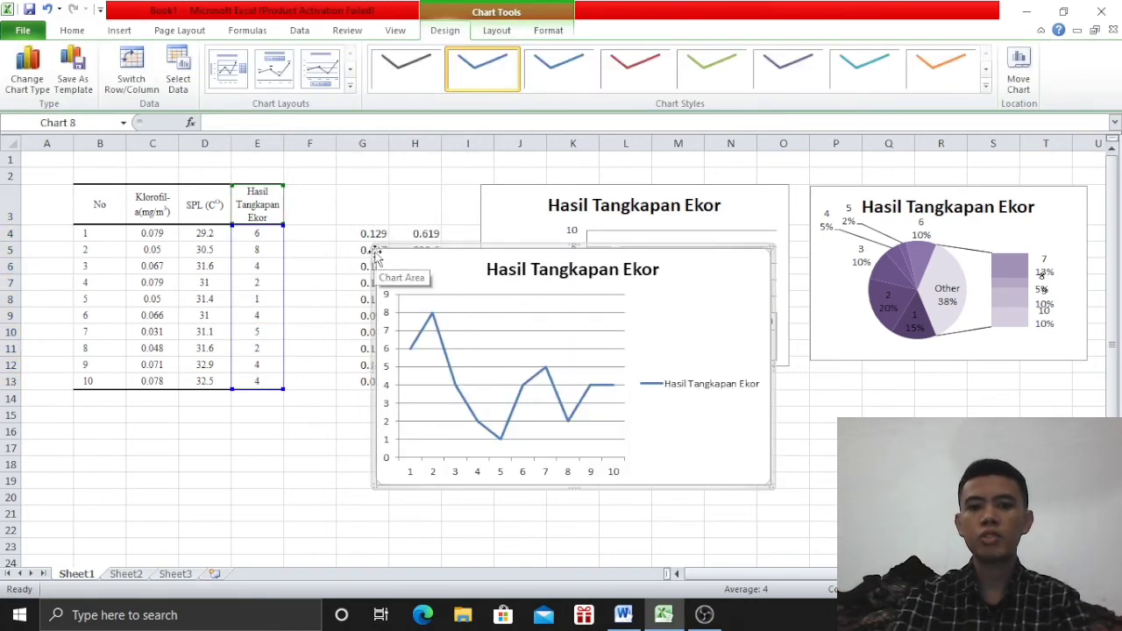
# Place the line chart directly below the column chart and resize it to nearly the same width, spanning about rows 13 to 23.
pyautogui.moveTo(376, 250); pyautogui.dragTo(491, 343)
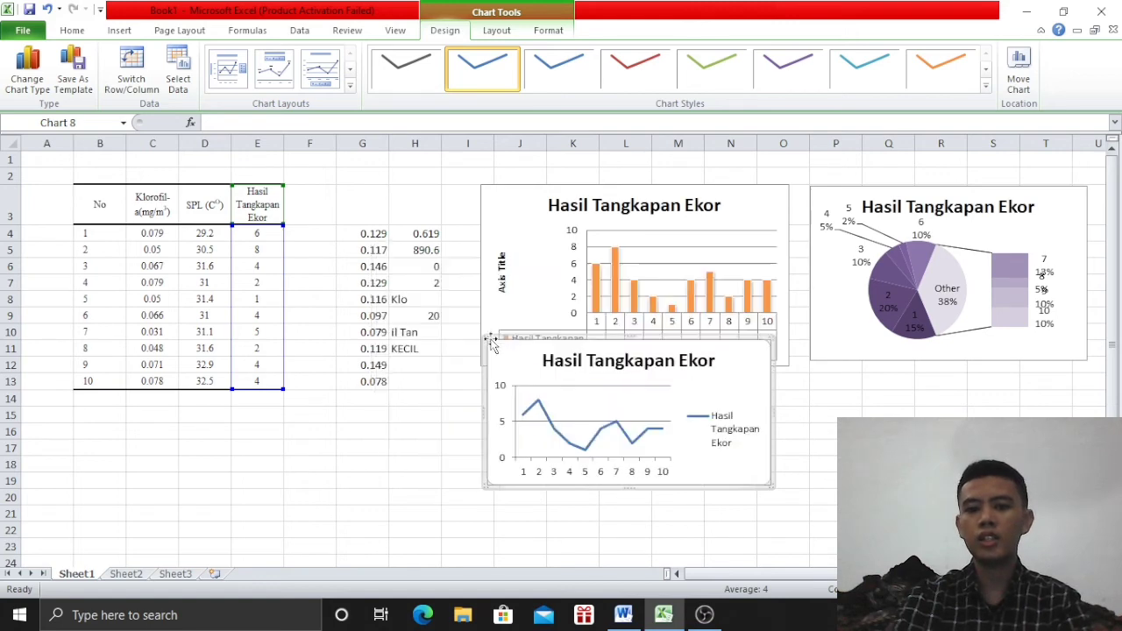
pyautogui.moveTo(757, 391); pyautogui.dragTo(753, 434)
pyautogui.click(772, 383)
pyautogui.click(766, 387)
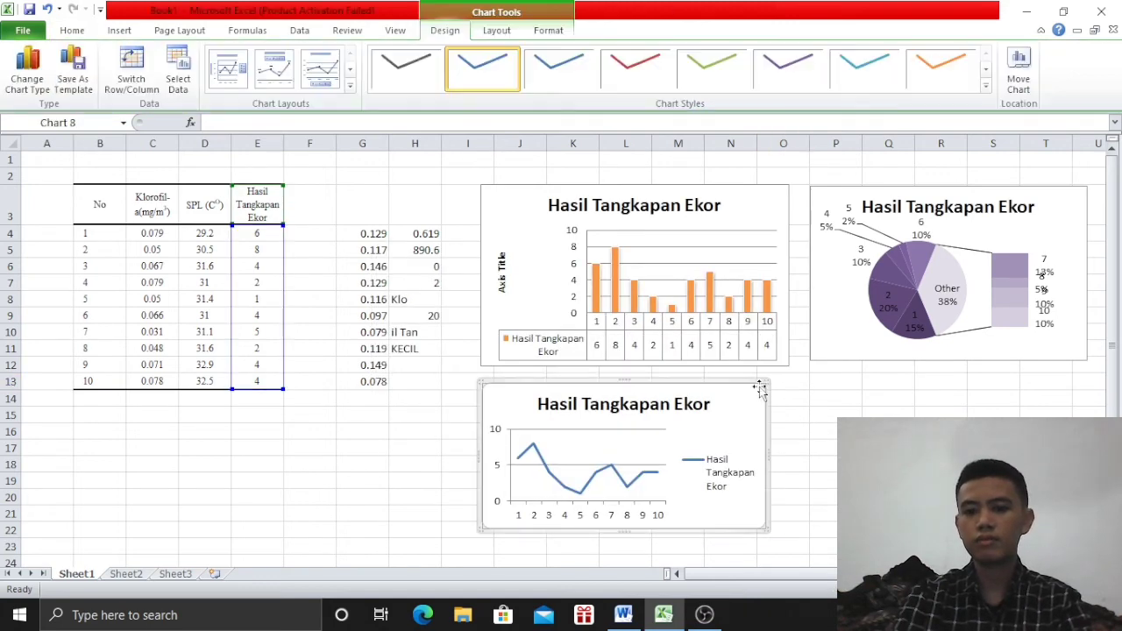
pyautogui.moveTo(766, 383); pyautogui.dragTo(794, 375)
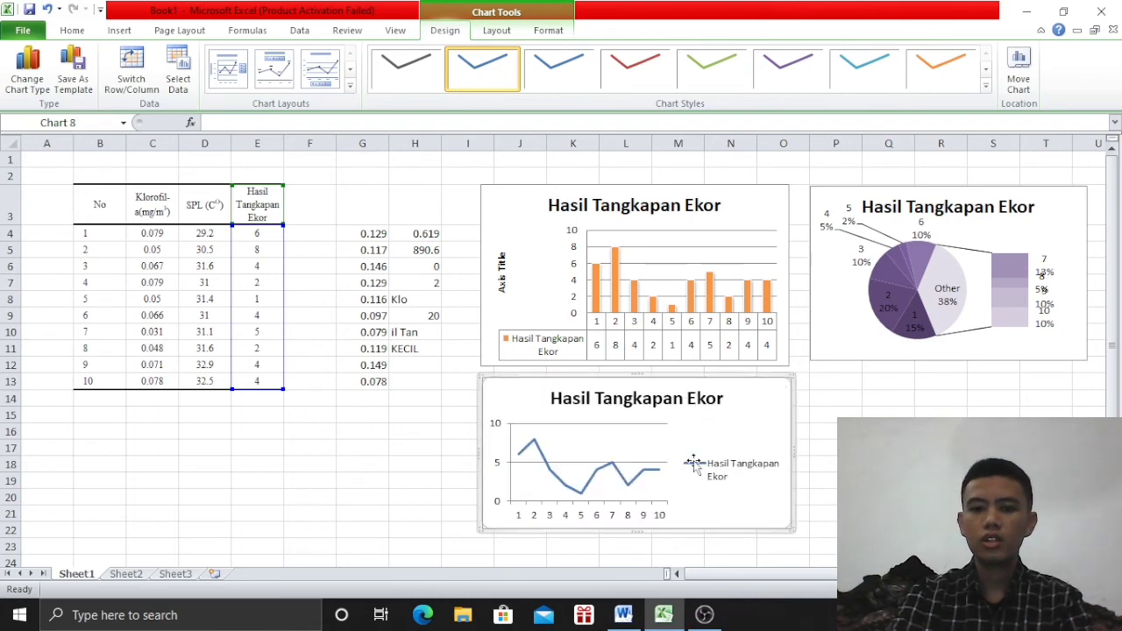
pyautogui.moveTo(482, 527); pyautogui.dragTo(485, 472)
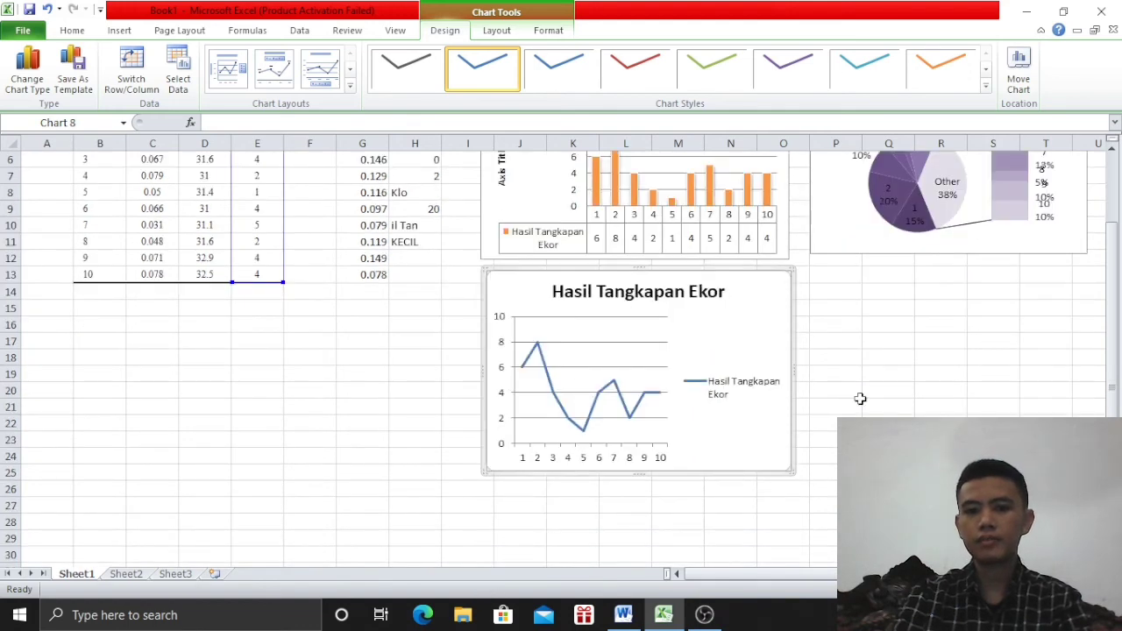
pyautogui.scroll(2, 860, 395)
pyautogui.scroll(-1, 860, 396)
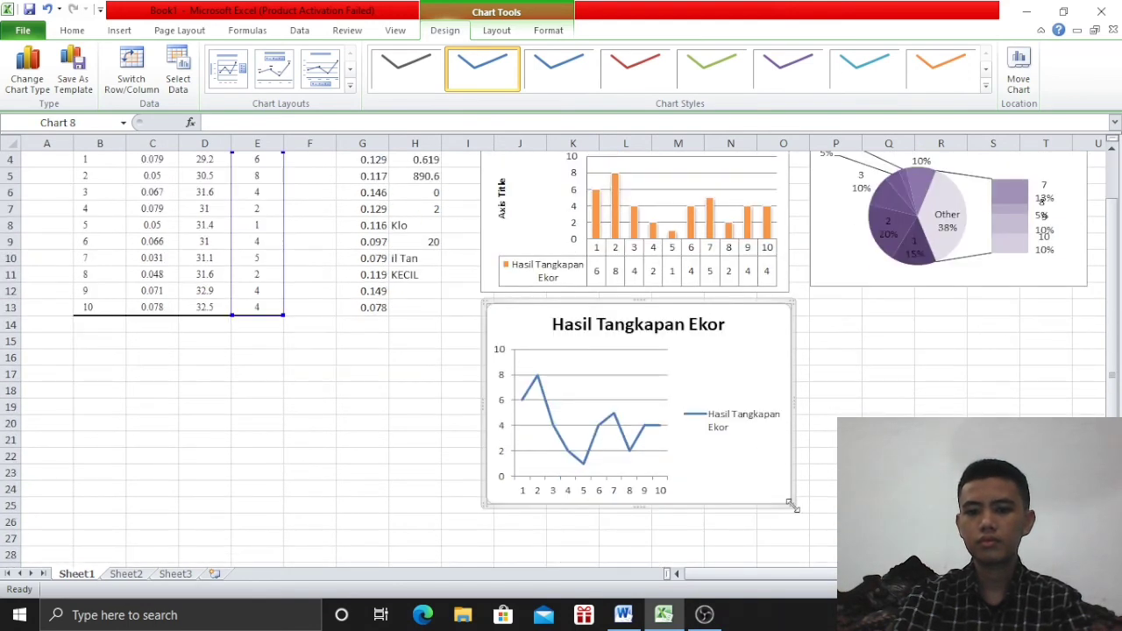
pyautogui.moveTo(792, 503); pyautogui.dragTo(784, 486)
pyautogui.scroll(1, 784, 486)
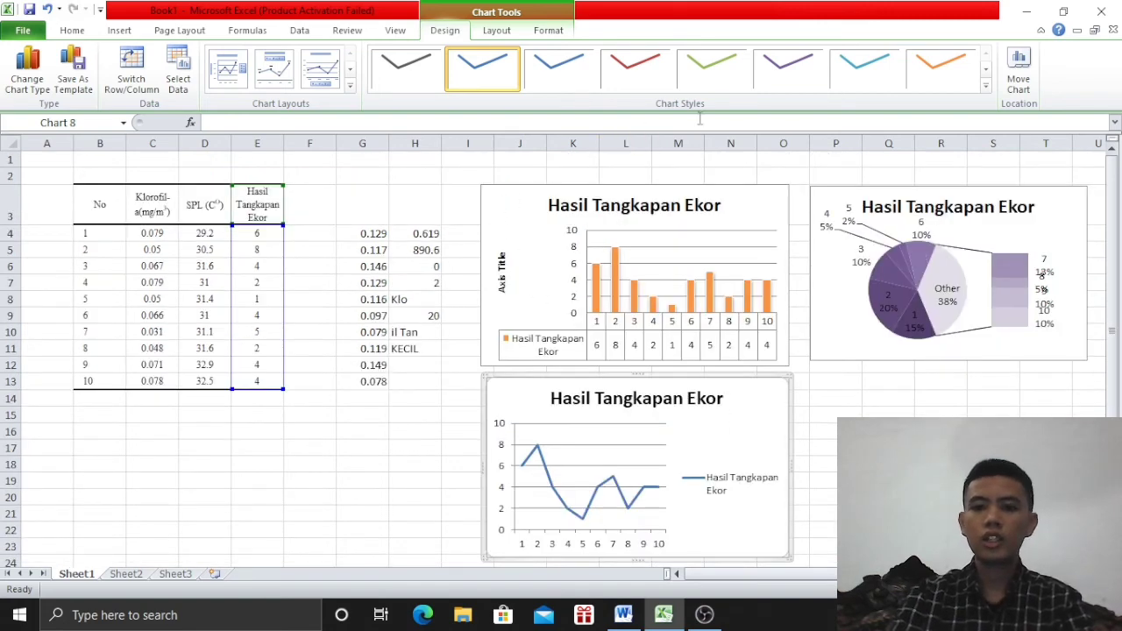
# Try orange and red styles on the line chart, and settle on the black-background style with a blue line.
pyautogui.click(986, 70)
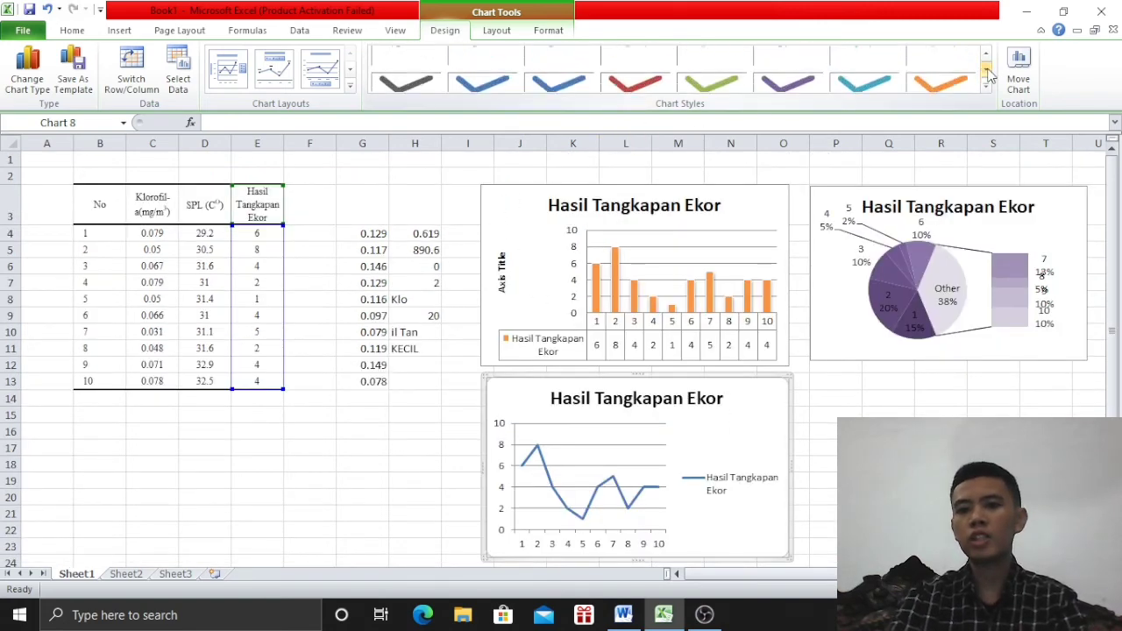
pyautogui.click(942, 69)
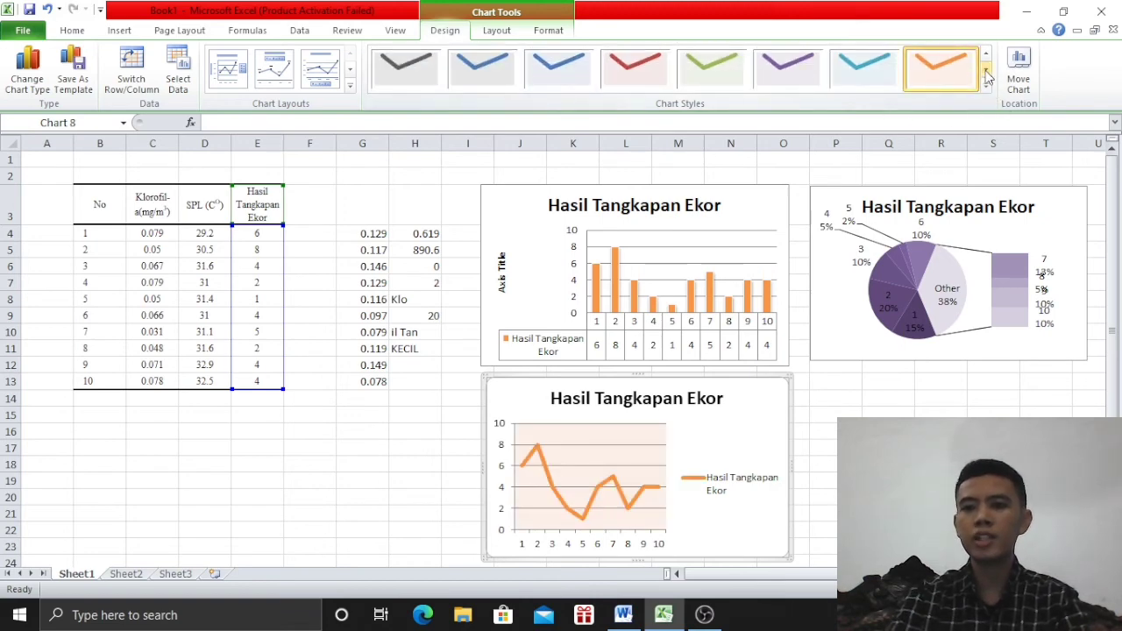
pyautogui.click(987, 72)
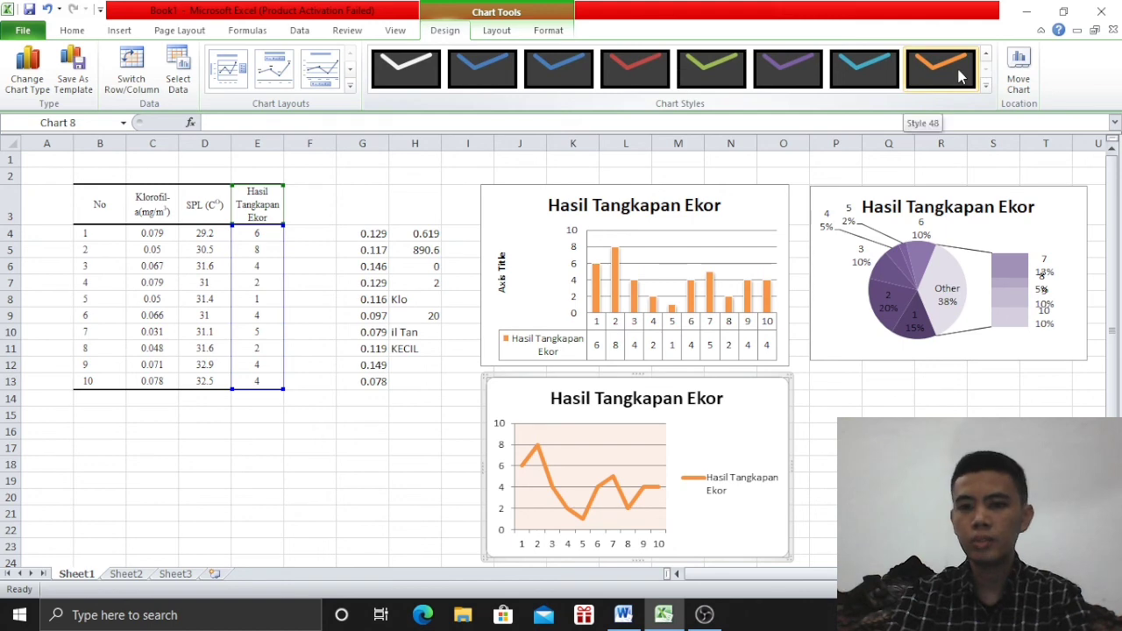
pyautogui.click(960, 76)
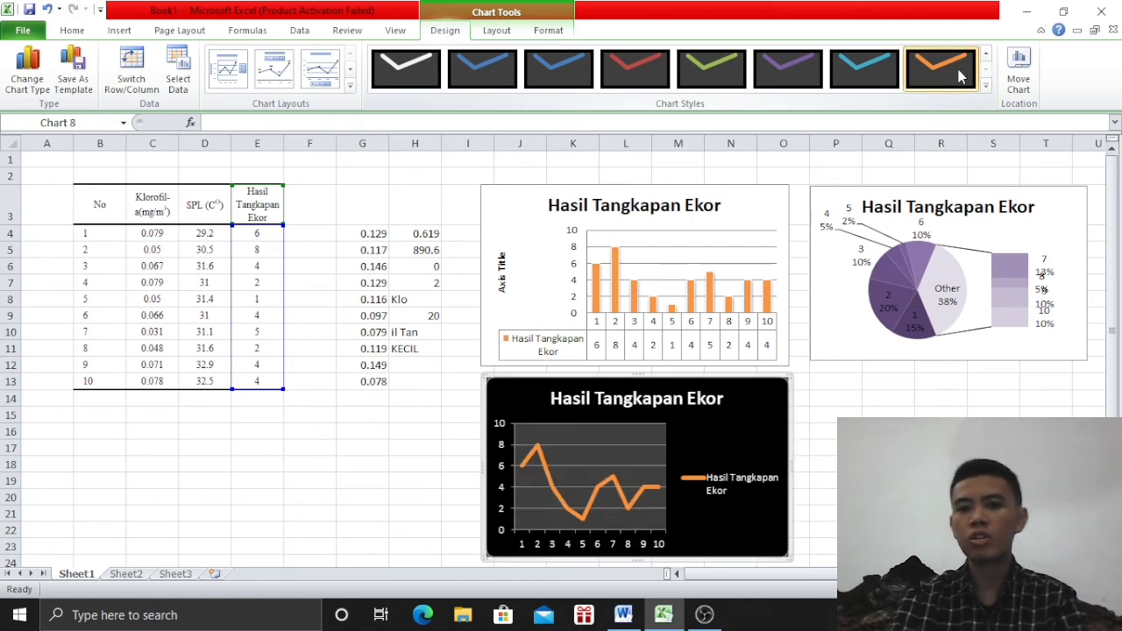
pyautogui.click(645, 64)
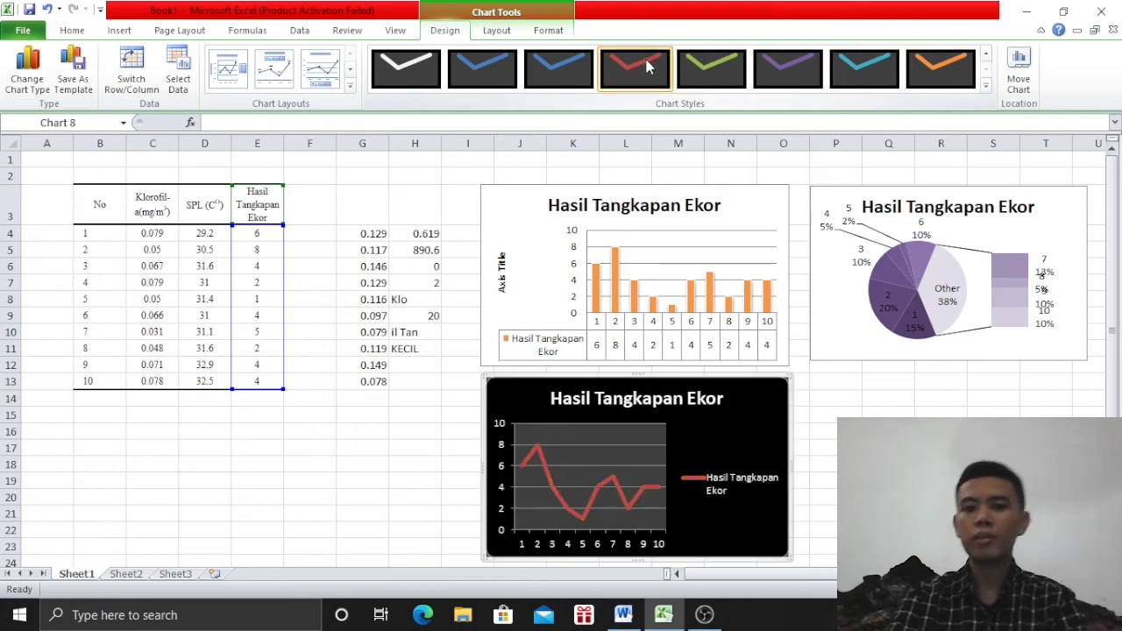
pyautogui.click(559, 68)
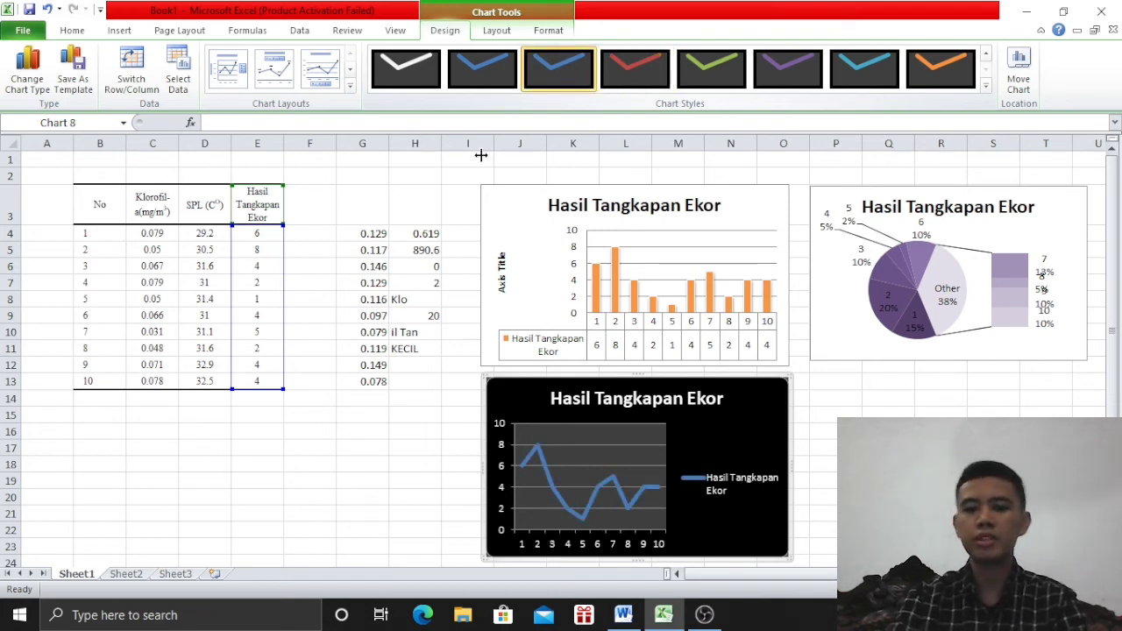
pyautogui.click(421, 433)
# Insert a markers-only scatter chart from the Hasil Tangkapan Ekor data in E3:E13 and place it, reduced in size, directly below the pie chart.
pyautogui.moveTo(276, 217); pyautogui.dragTo(264, 383)
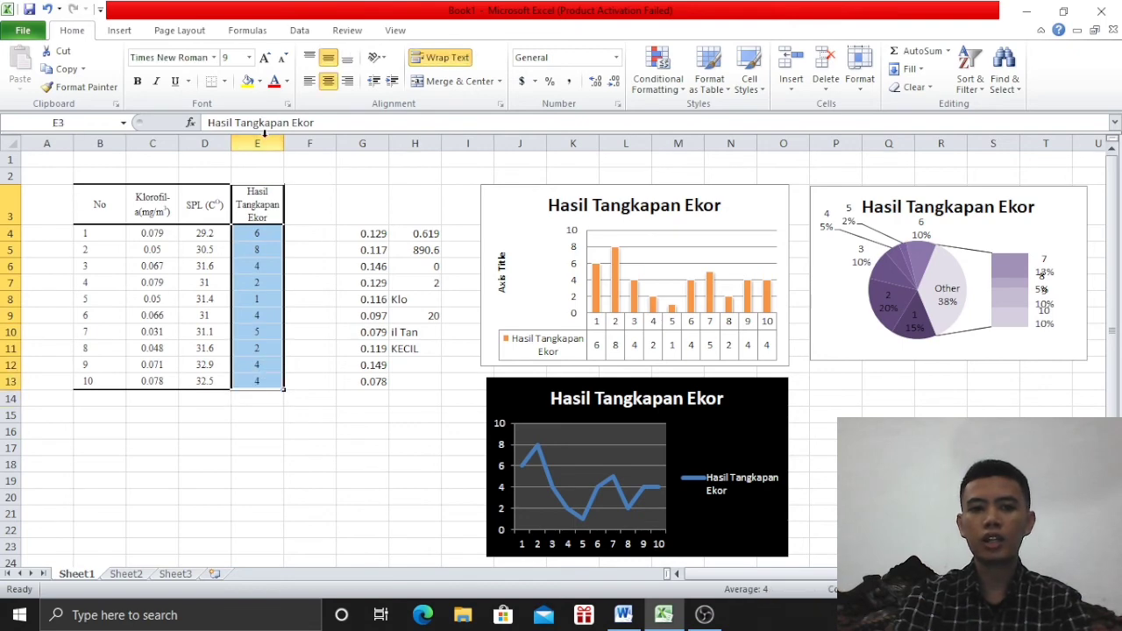
pyautogui.click(120, 29)
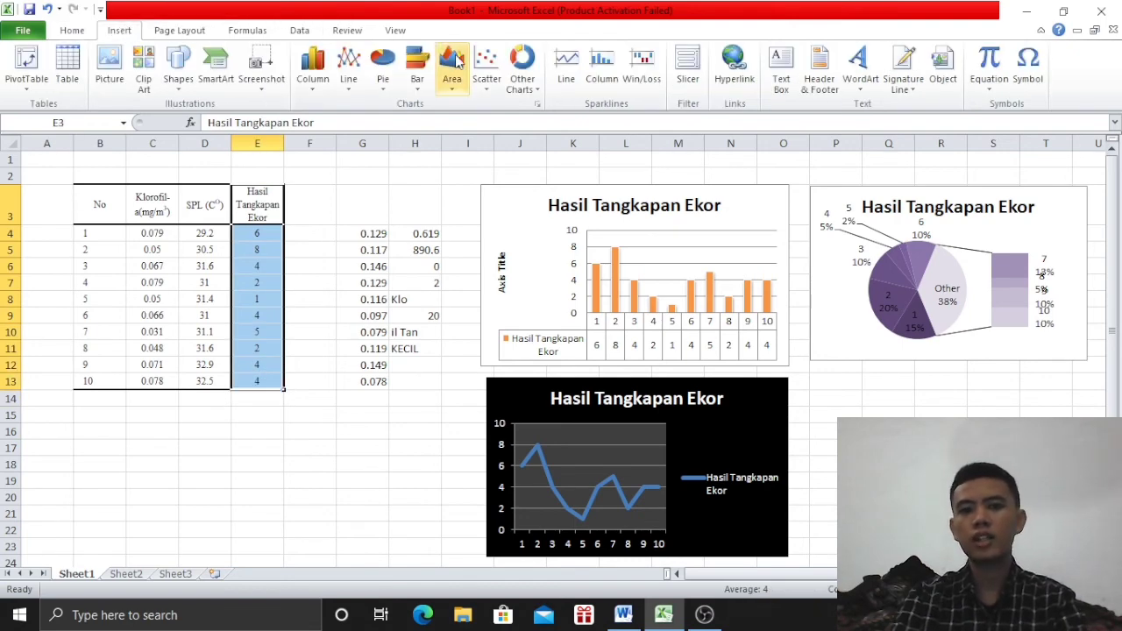
pyautogui.click(492, 88)
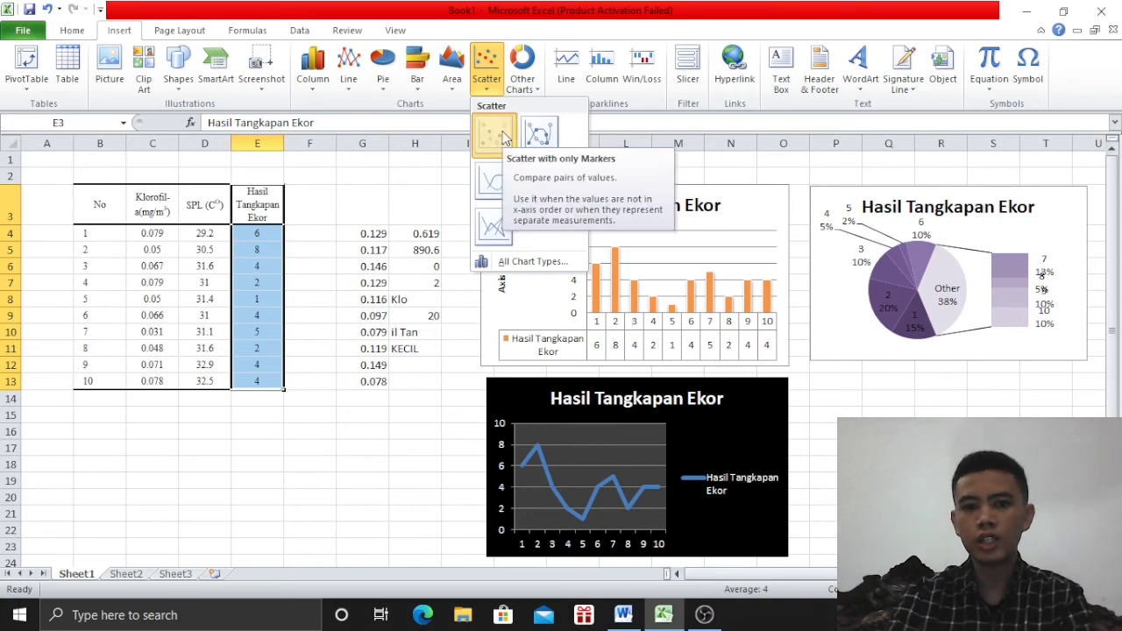
pyautogui.click(502, 136)
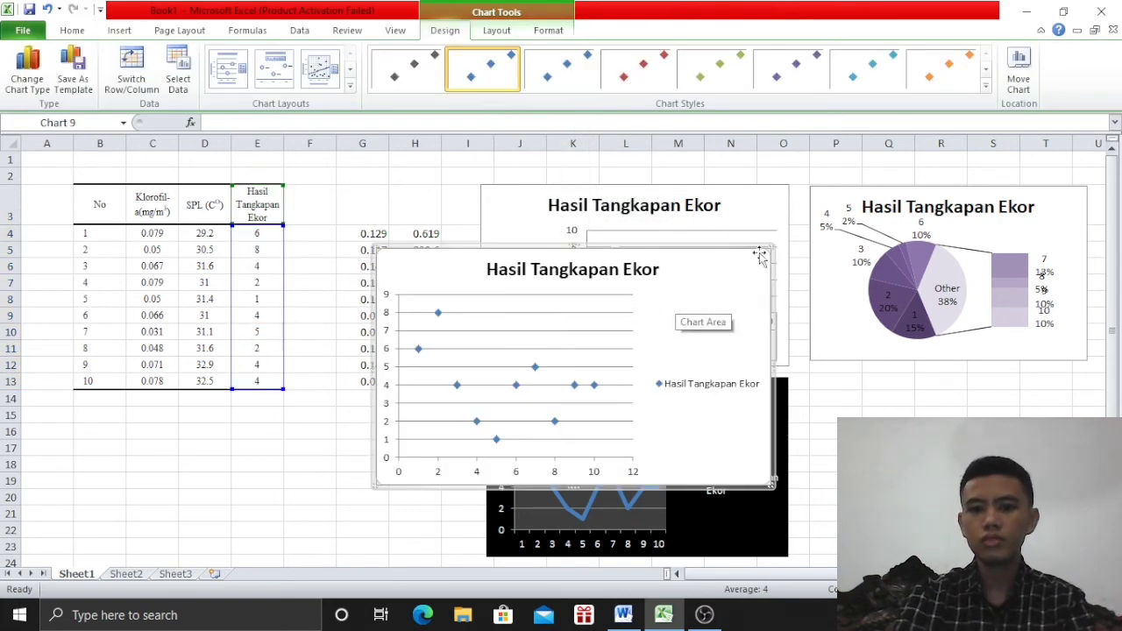
pyautogui.moveTo(768, 251); pyautogui.dragTo(1069, 403)
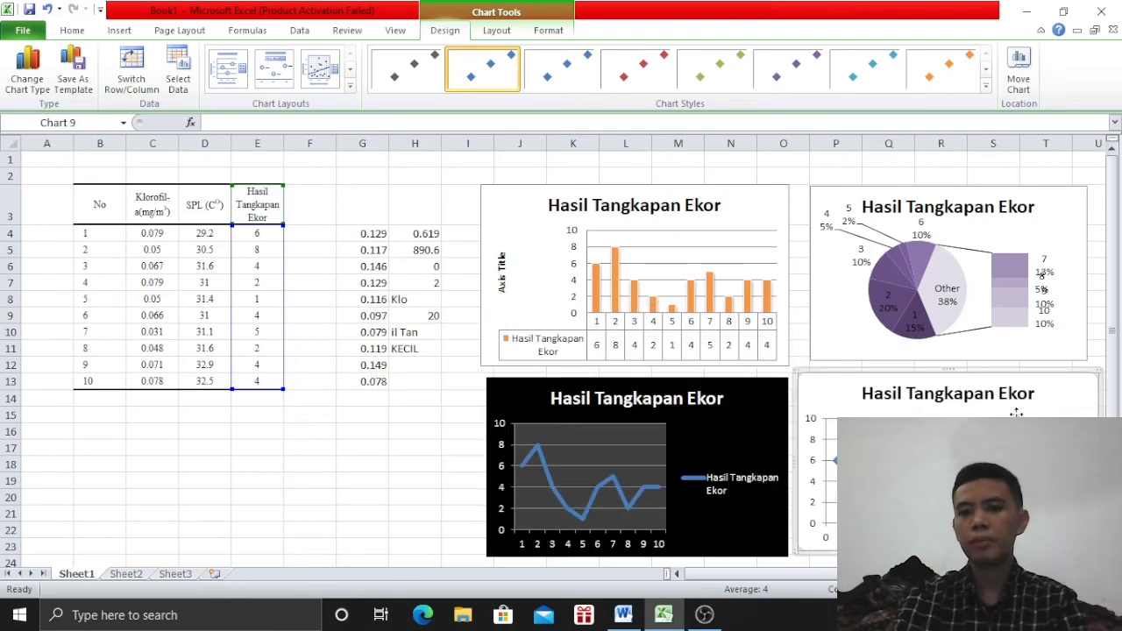
# Apply the green chart style with a tinted plot area to the scatter chart.
pyautogui.click(987, 75)
pyautogui.click(987, 75)
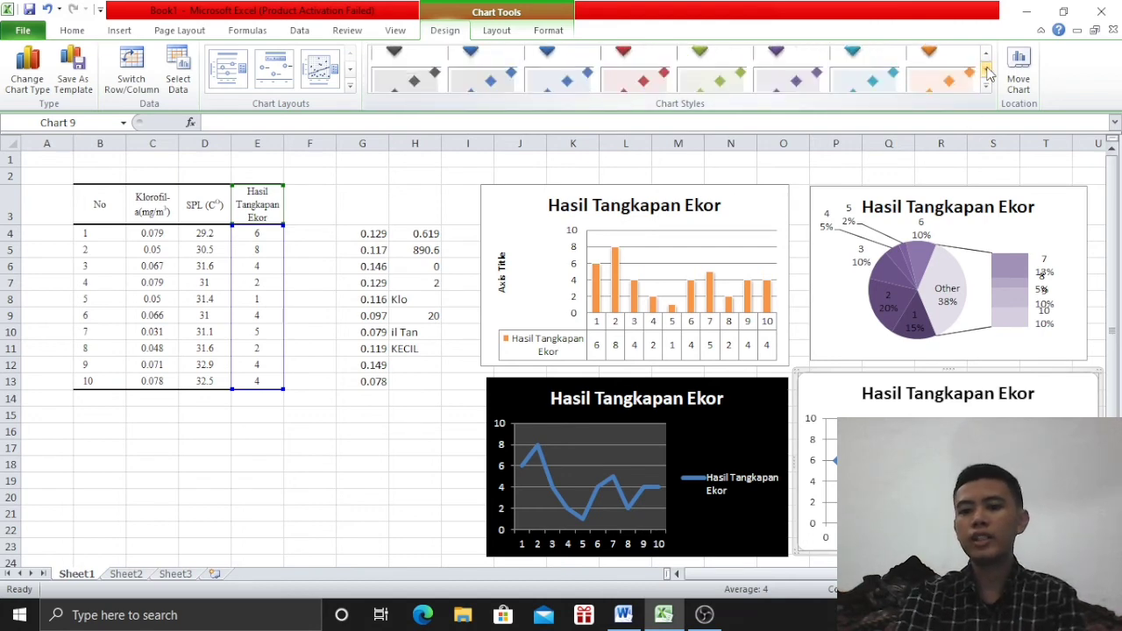
pyautogui.click(719, 81)
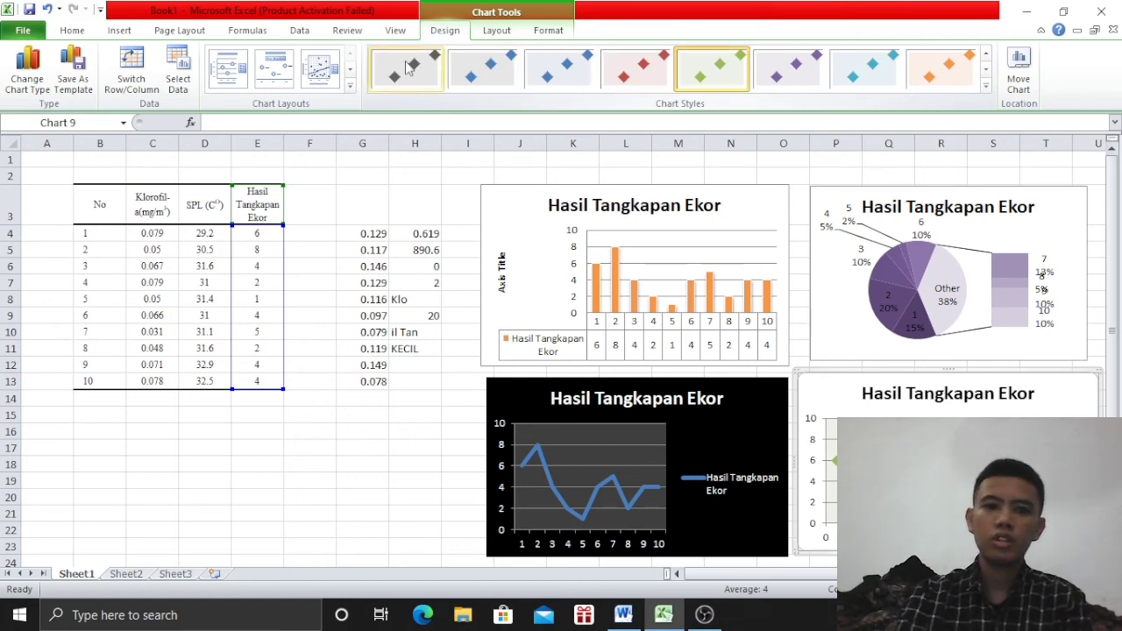
# Try different layouts on the scatter chart, and settle on the one with axis titles, dense gridlines and no chart title.
pyautogui.click(338, 72)
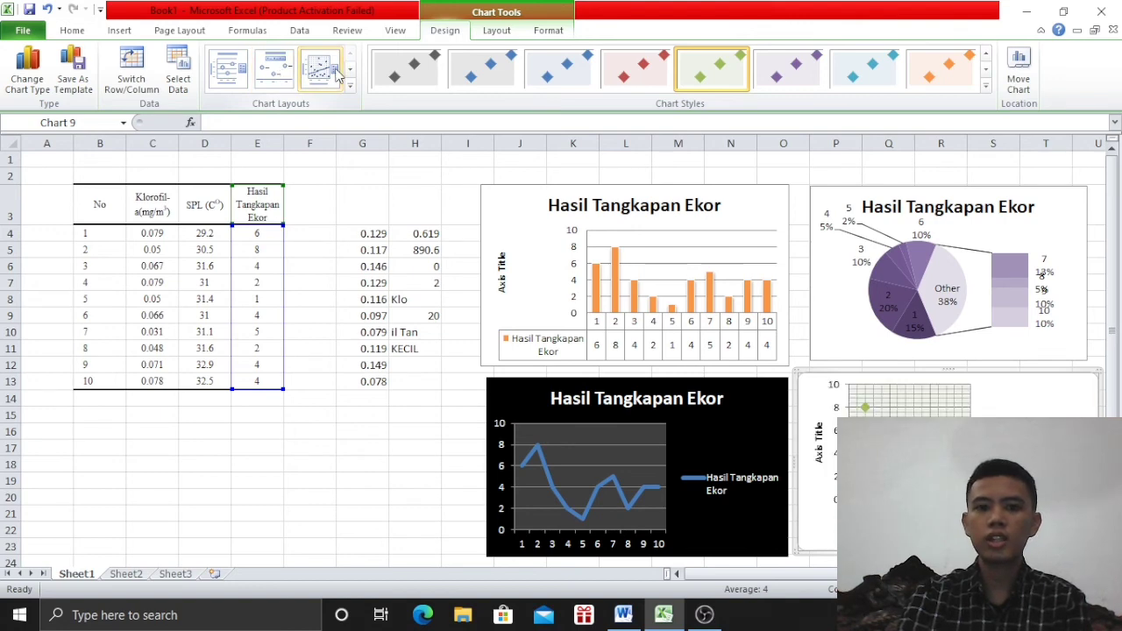
pyautogui.click(350, 70)
pyautogui.click(337, 75)
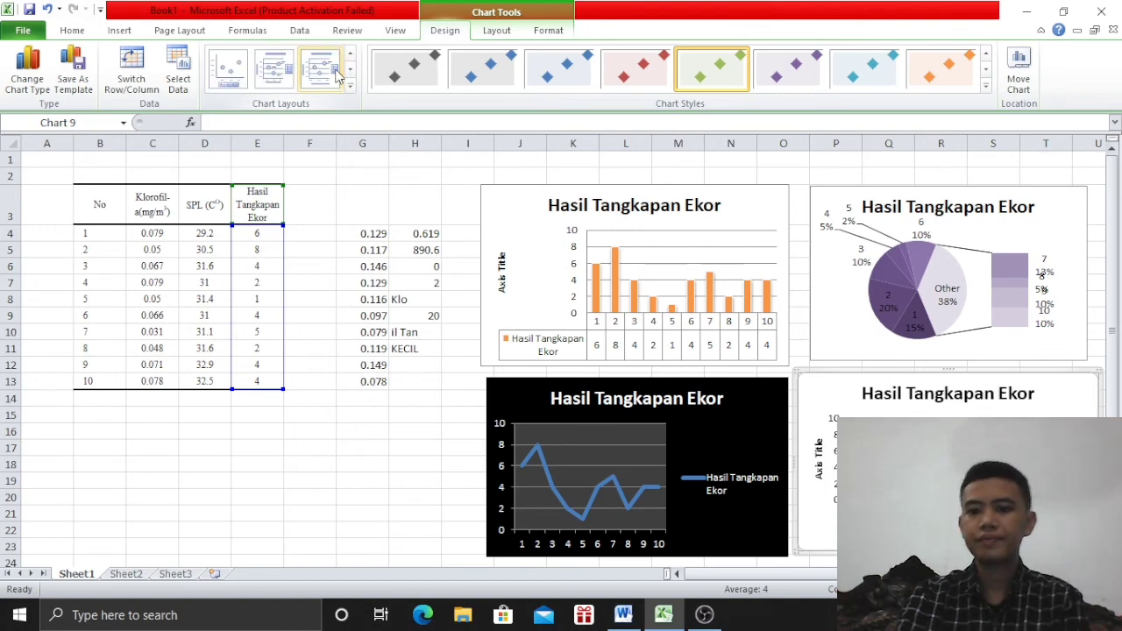
pyautogui.click(350, 58)
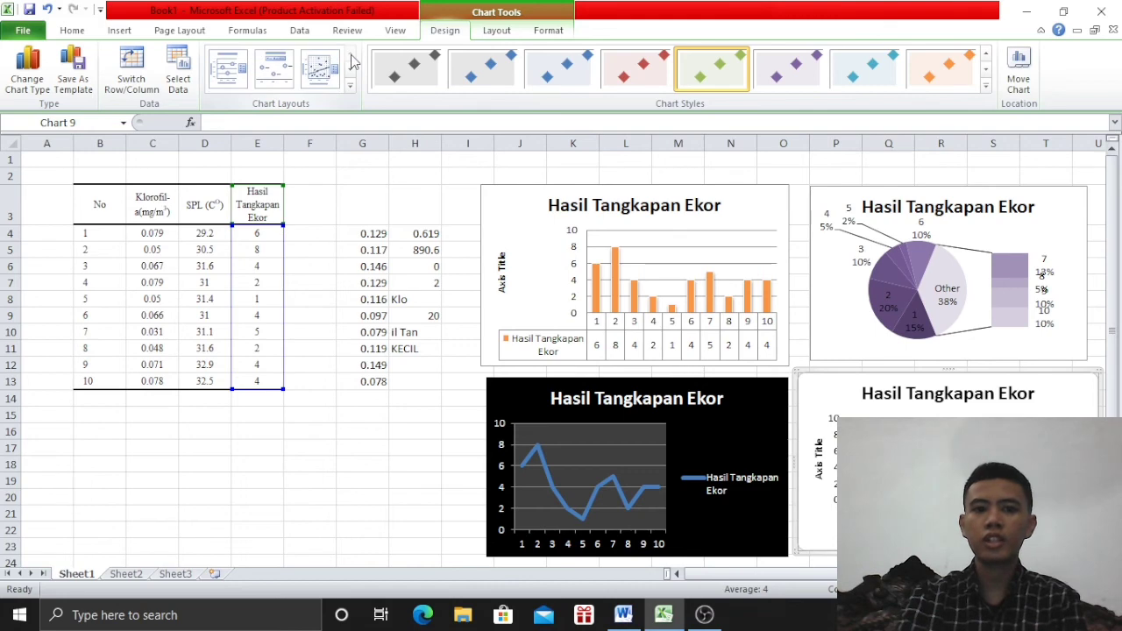
pyautogui.click(331, 76)
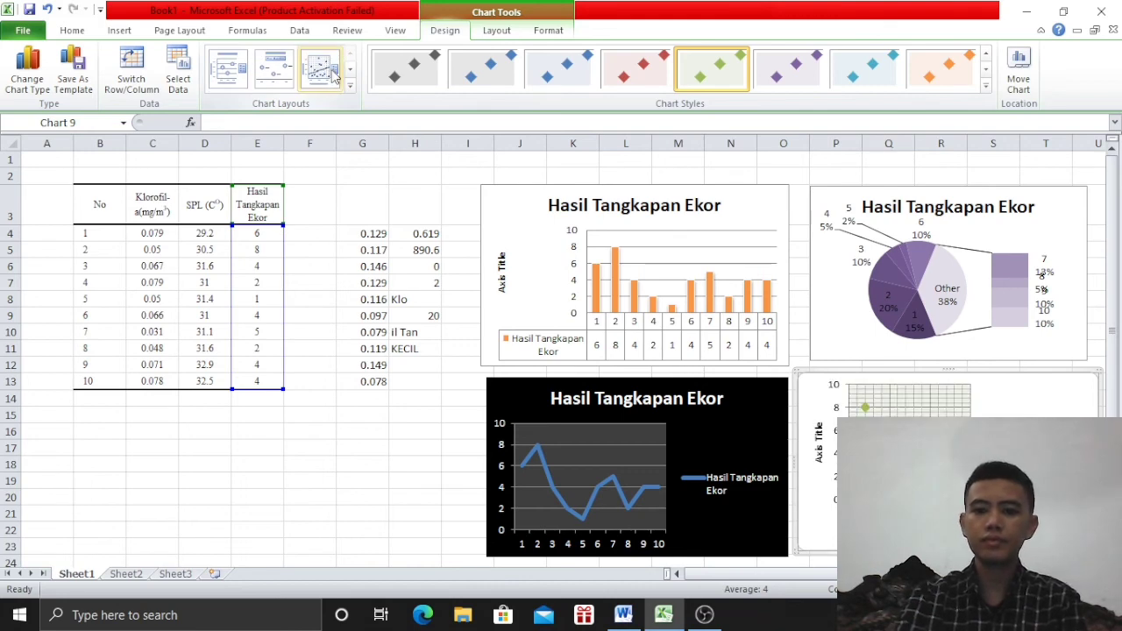
pyautogui.click(239, 462)
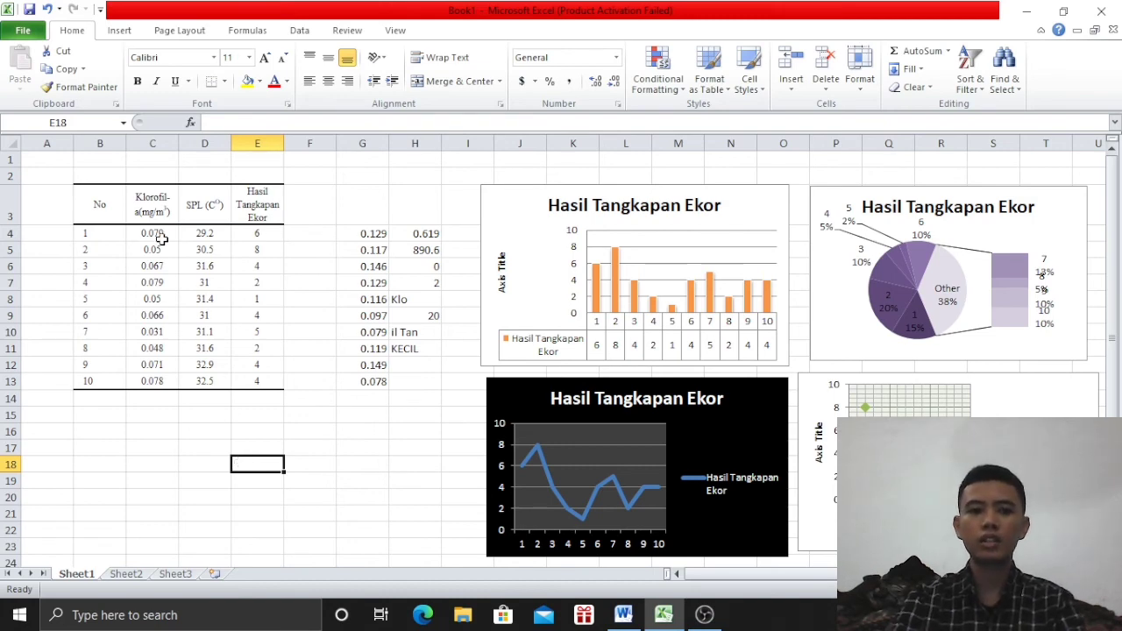
pyautogui.click(333, 212)
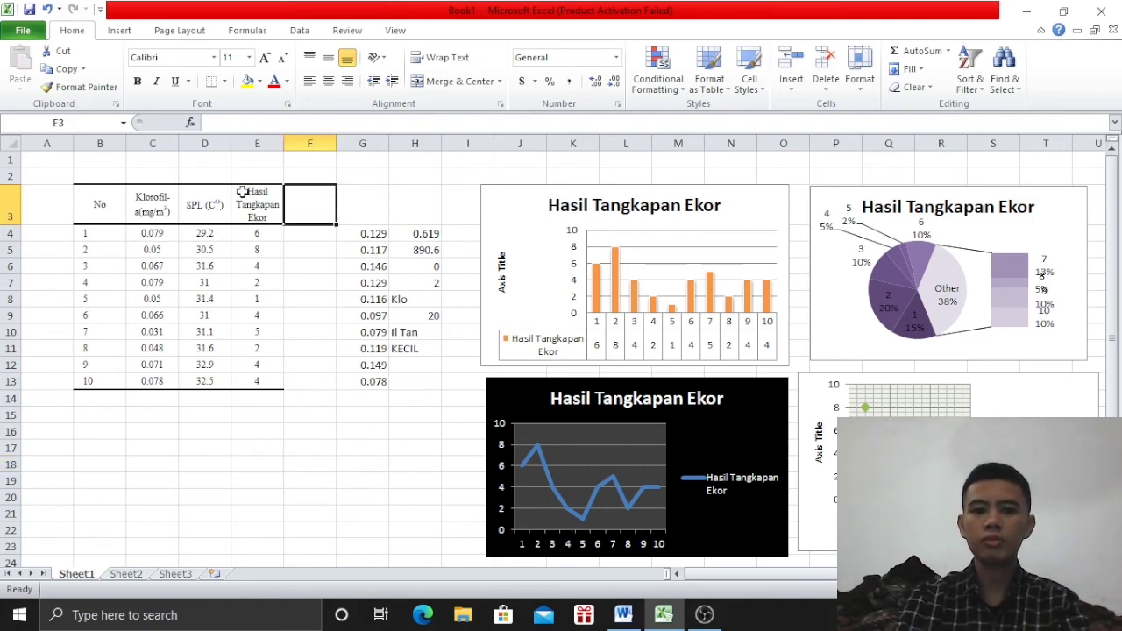
pyautogui.moveTo(242, 191); pyautogui.dragTo(271, 375)
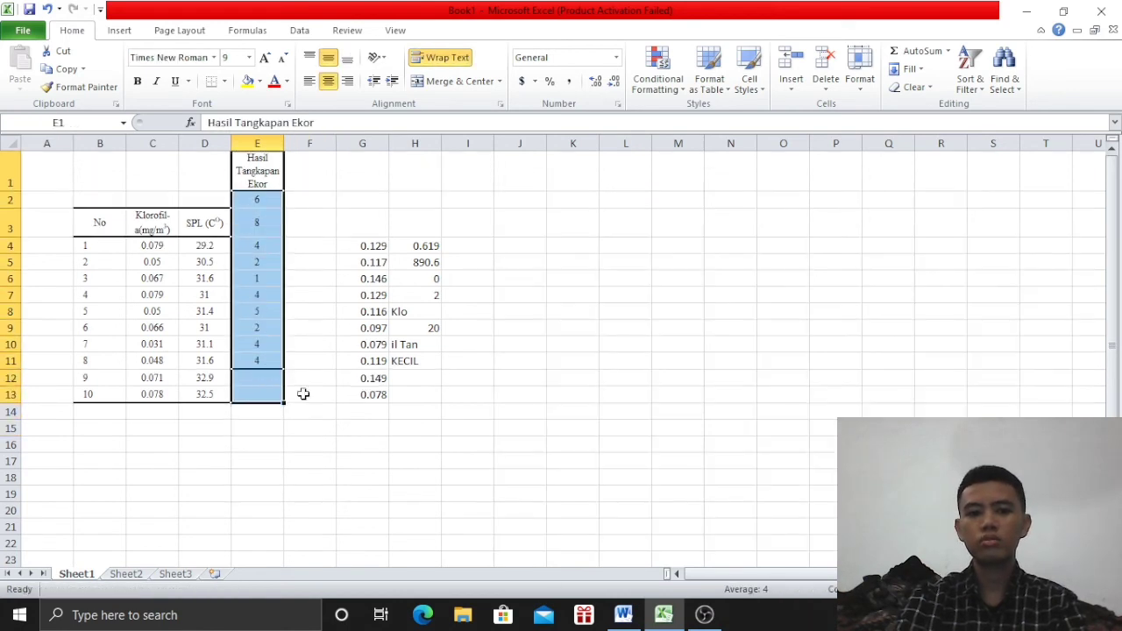
pyautogui.hotkey('ctrl', 'z')
pyautogui.click(391, 431)
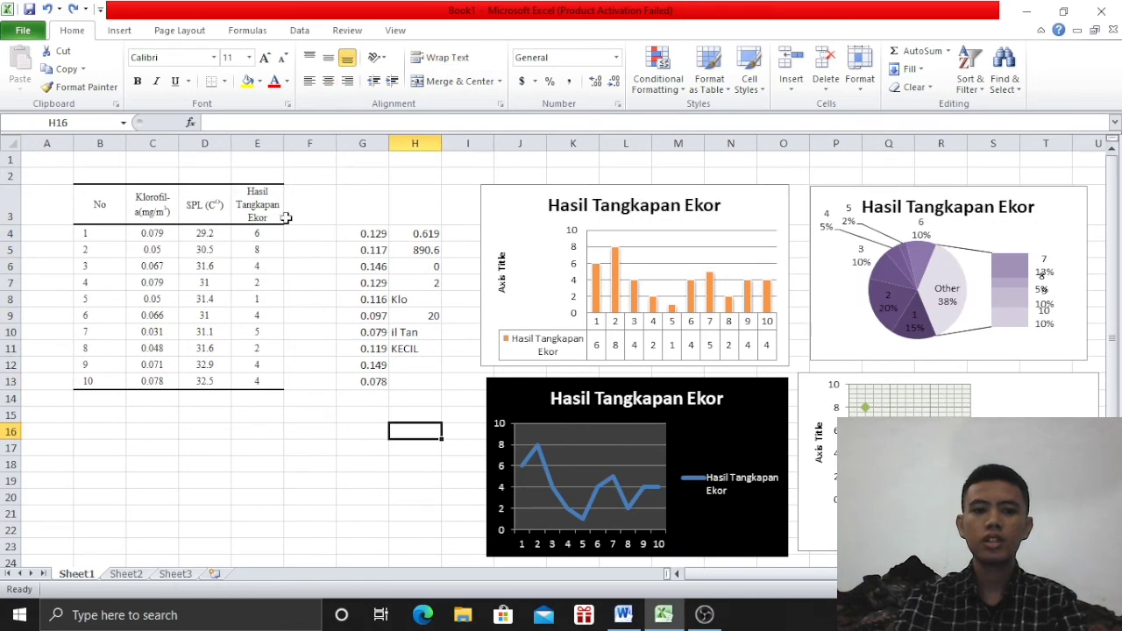
# Insert a scatter chart with straight lines and no markers from the Hasil Tangkapan Ekor data in E3:E13.
pyautogui.moveTo(264, 203); pyautogui.dragTo(268, 377)
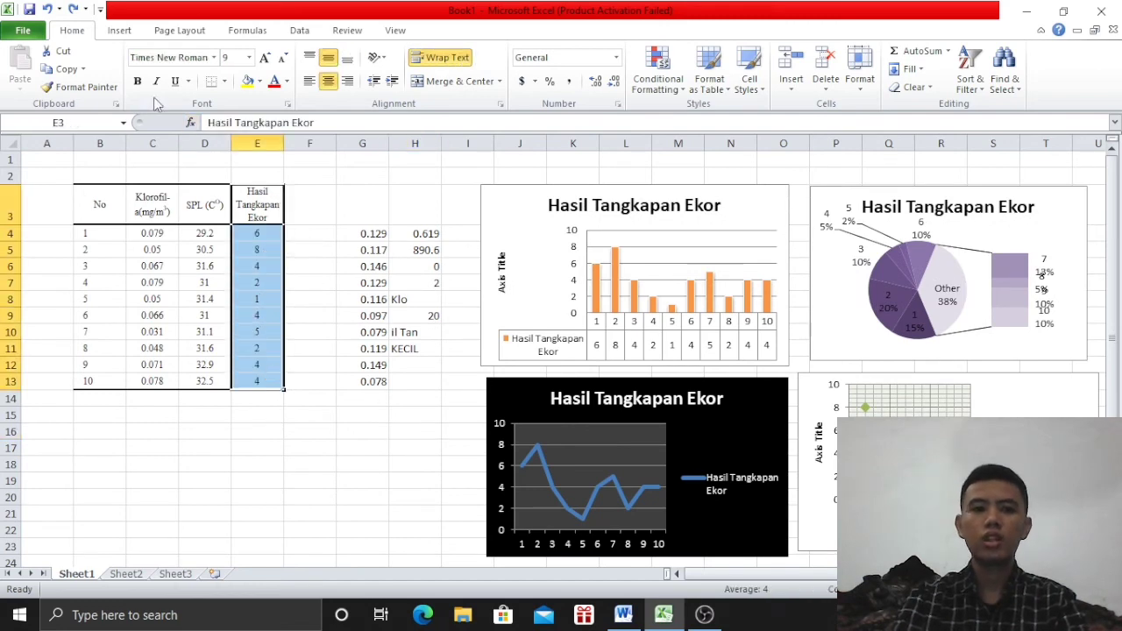
pyautogui.click(118, 33)
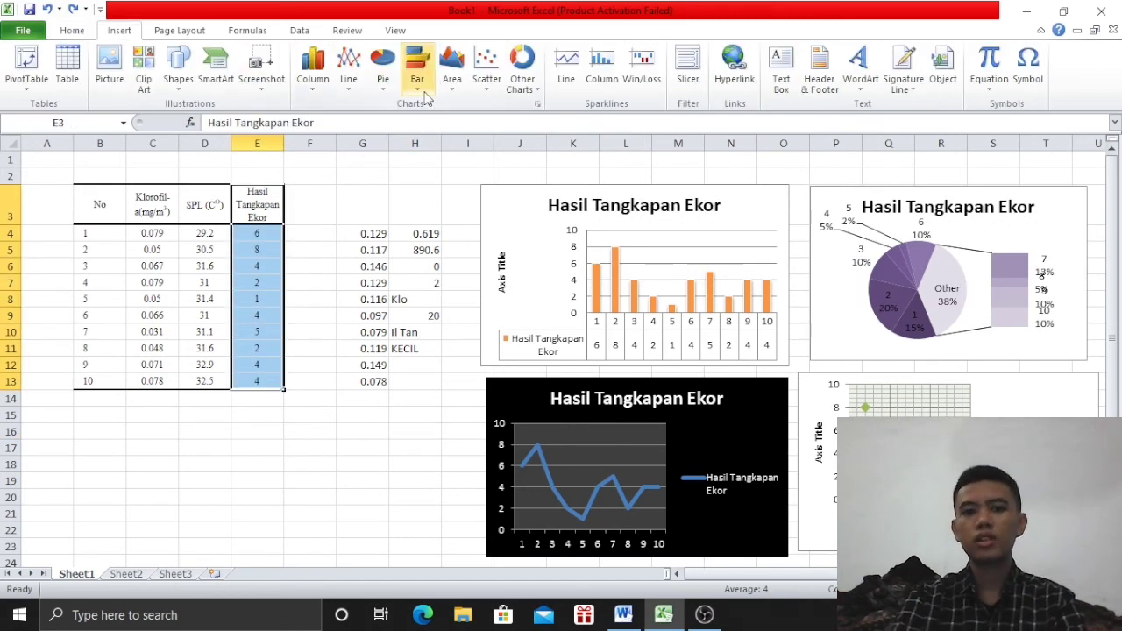
pyautogui.click(481, 88)
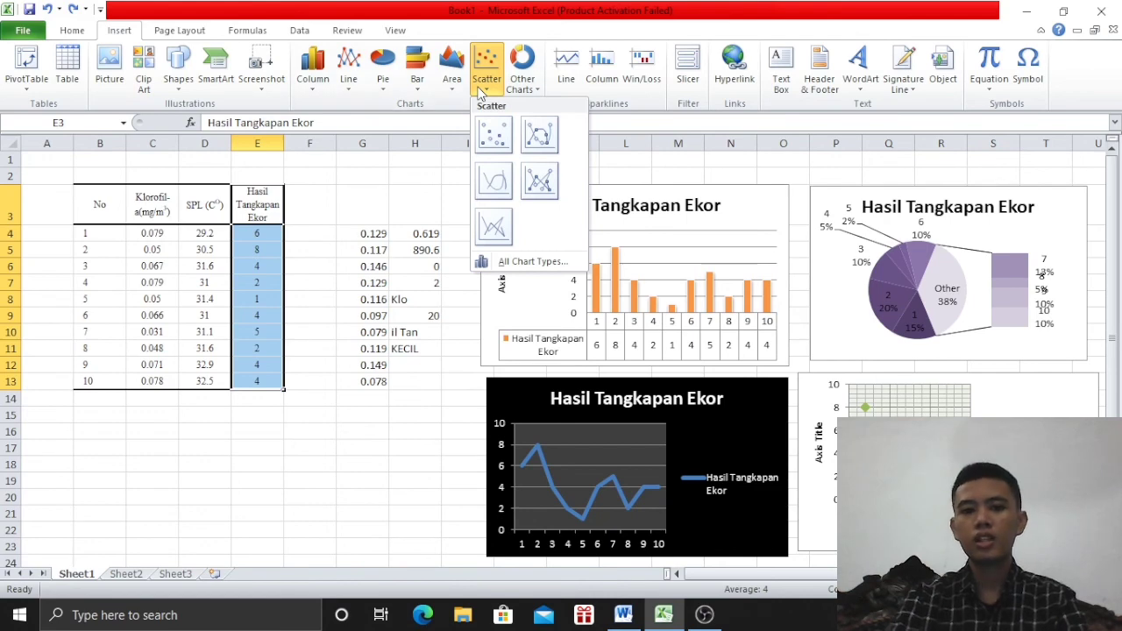
pyautogui.click(496, 228)
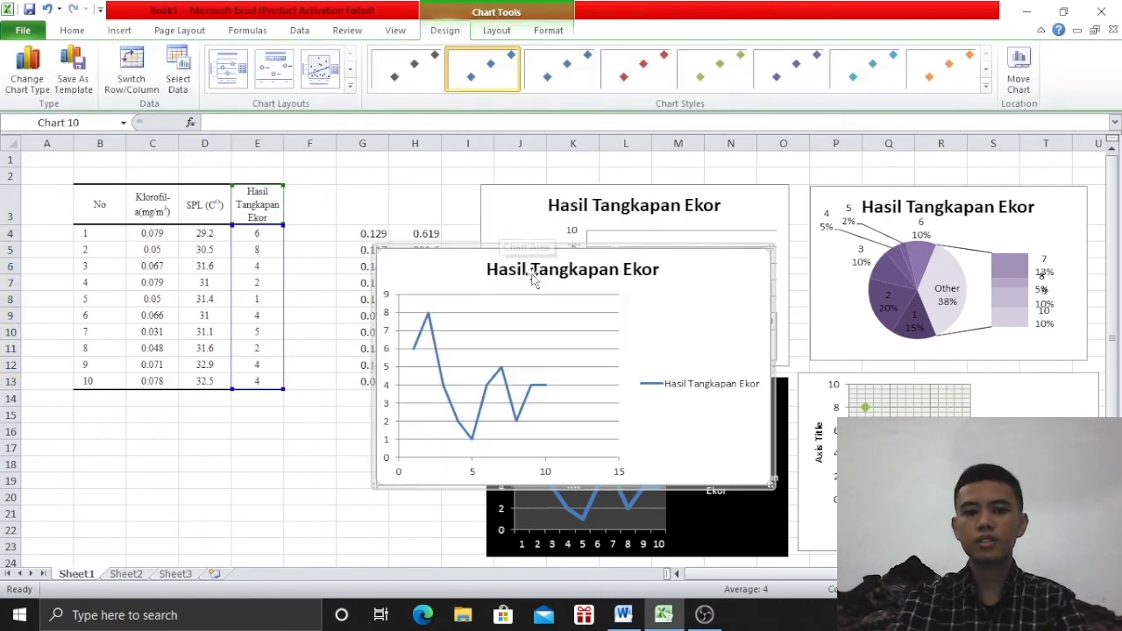